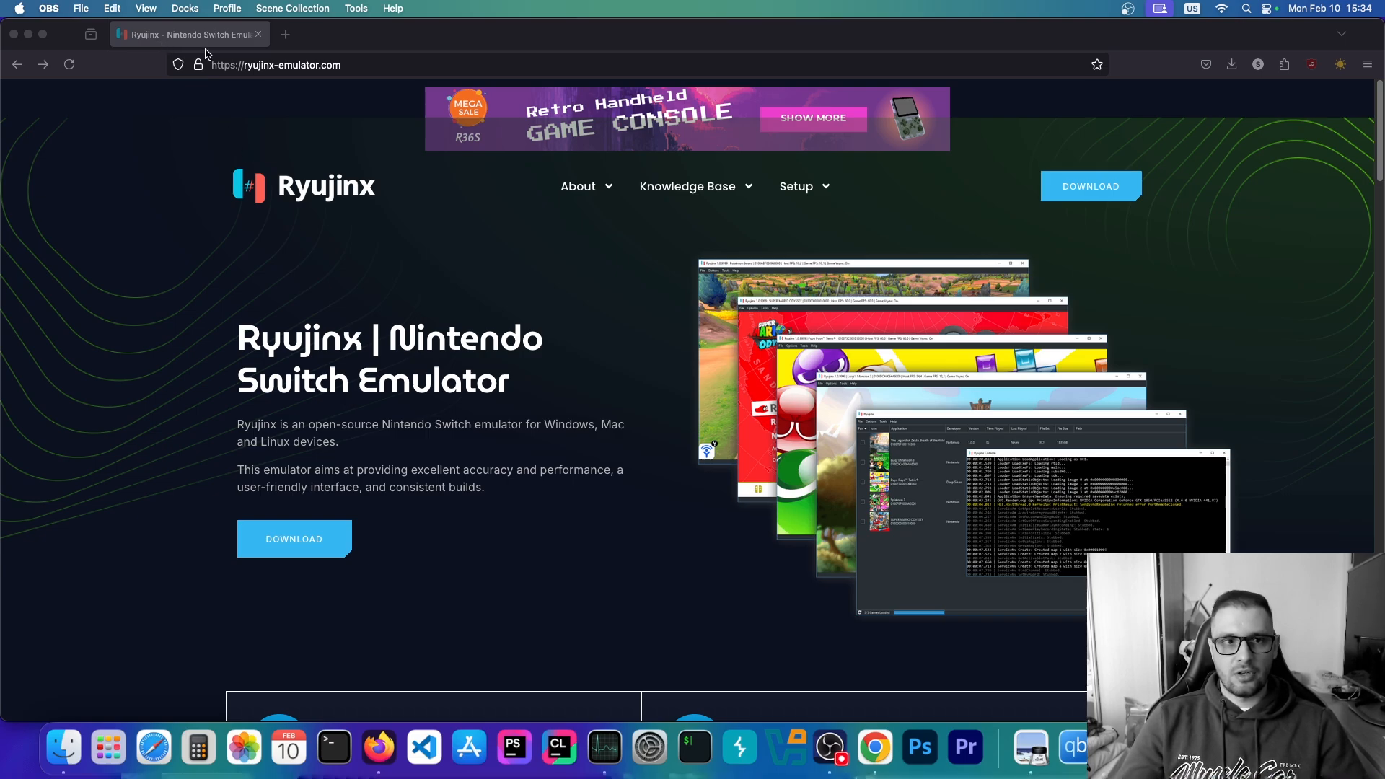
Open the Ryujinx download page and start downloading the MacOS v1.1.1403 build from the original team's final release.
click(336, 525)
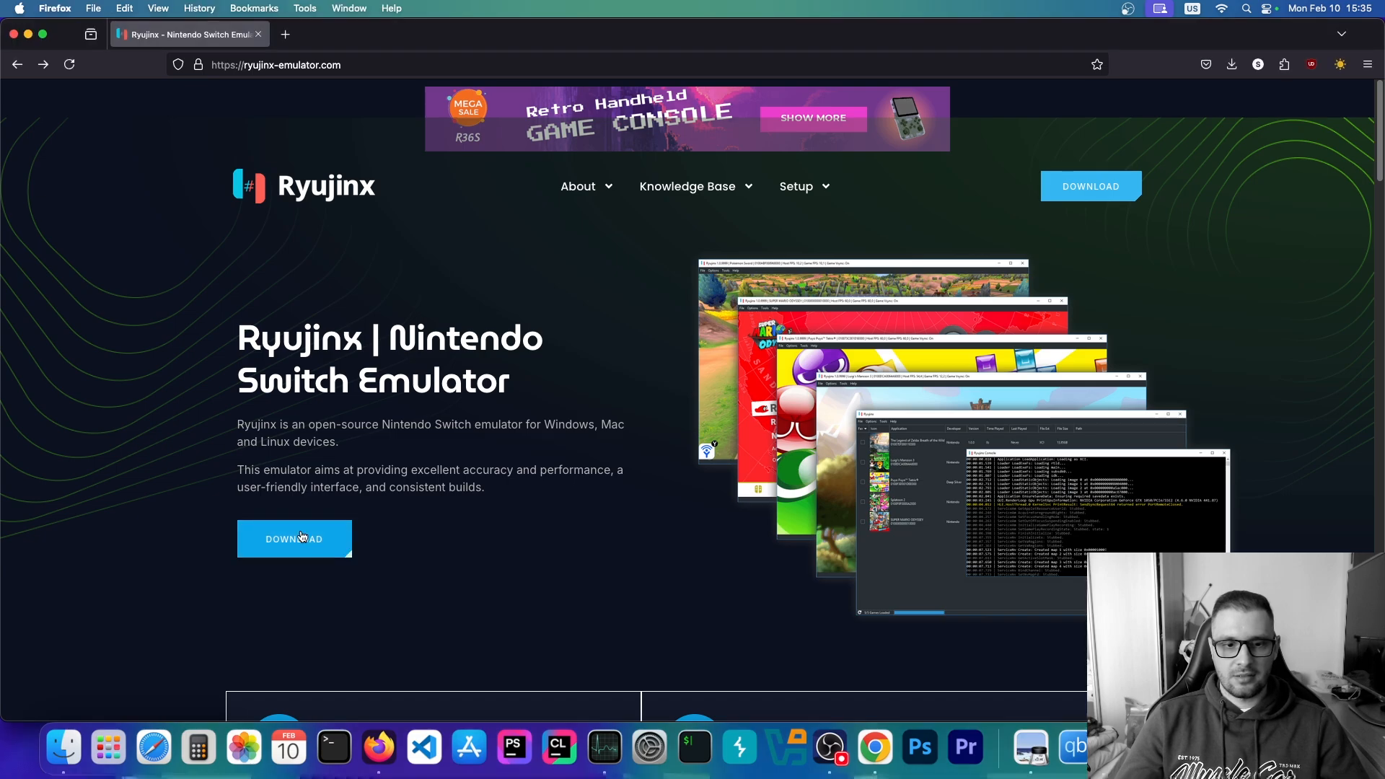
scroll(390, 511, down, 3)
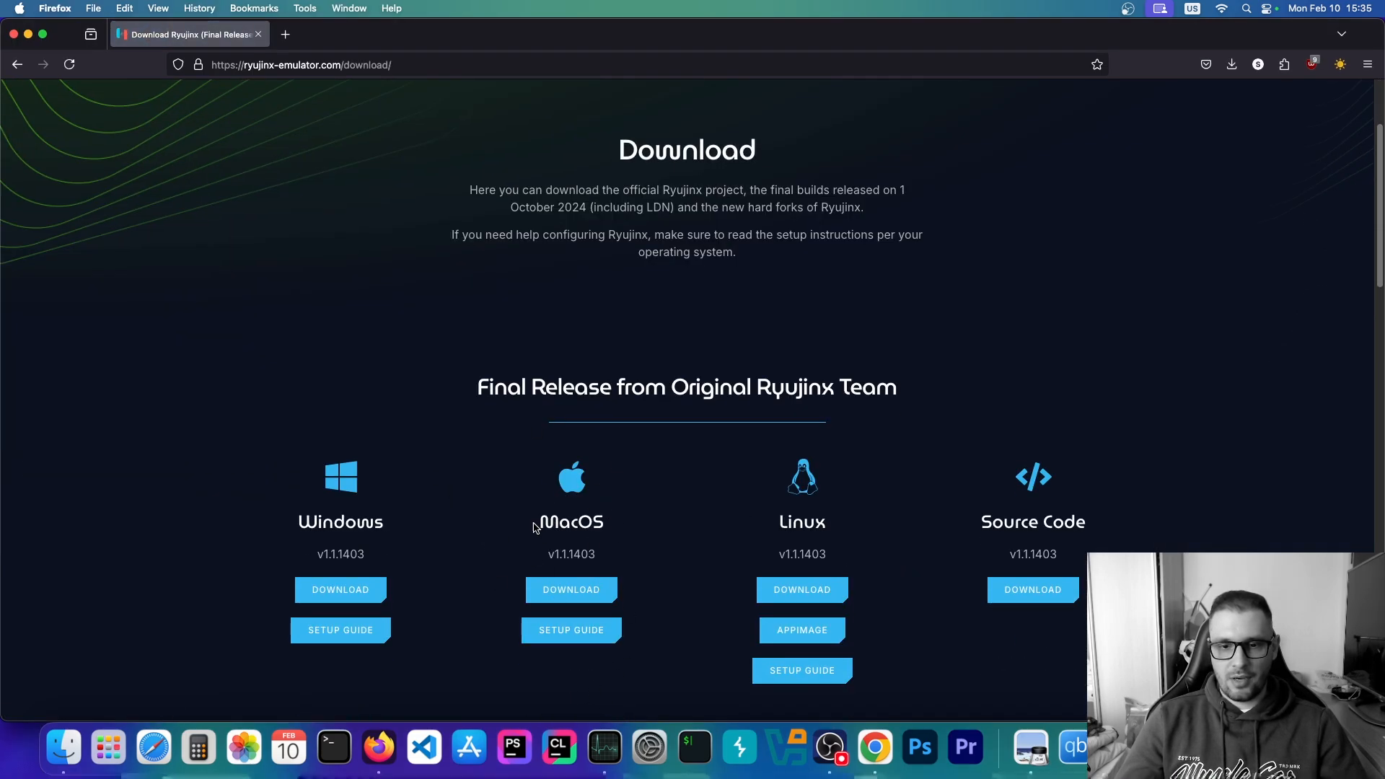
click(562, 598)
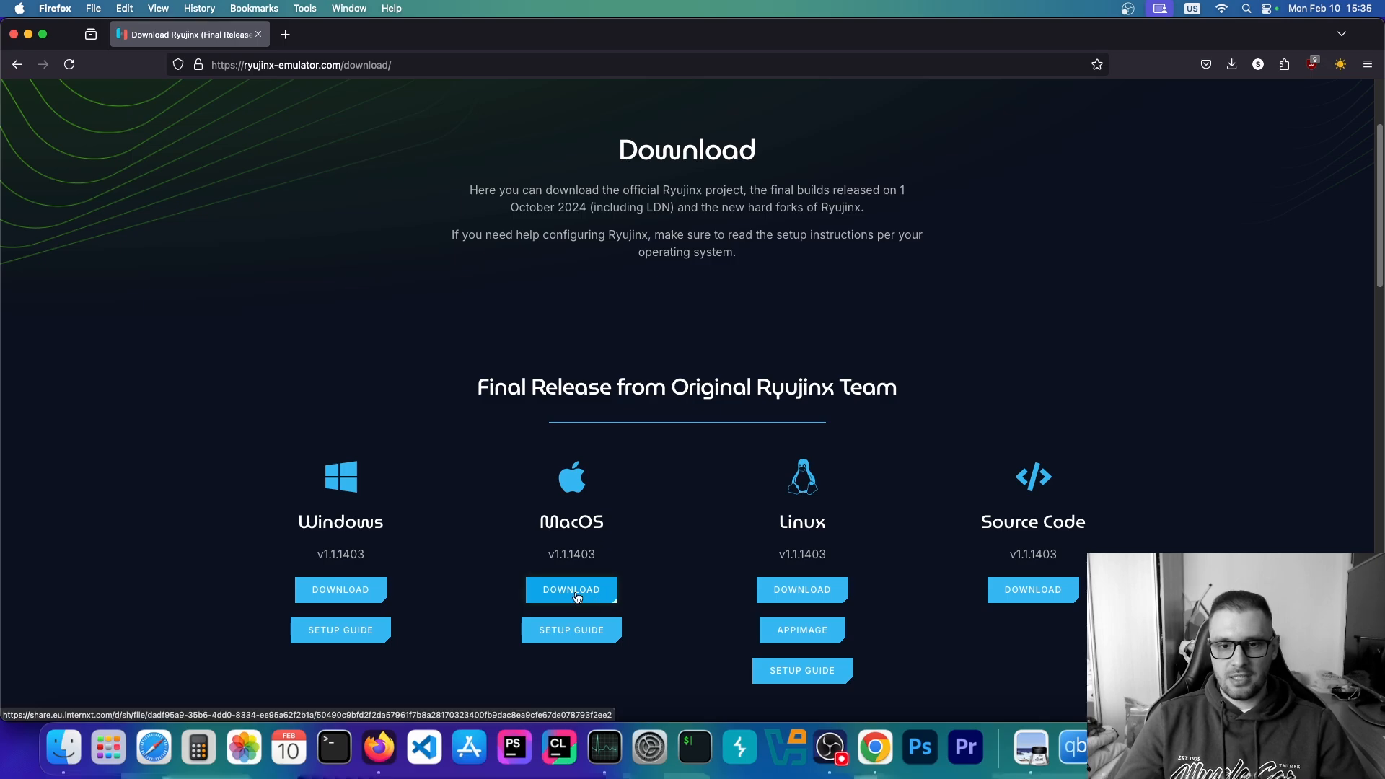
Check the browser's full download history for Ryujinx-1.1.1403-macos.zip, and close the history window.
click(1228, 65)
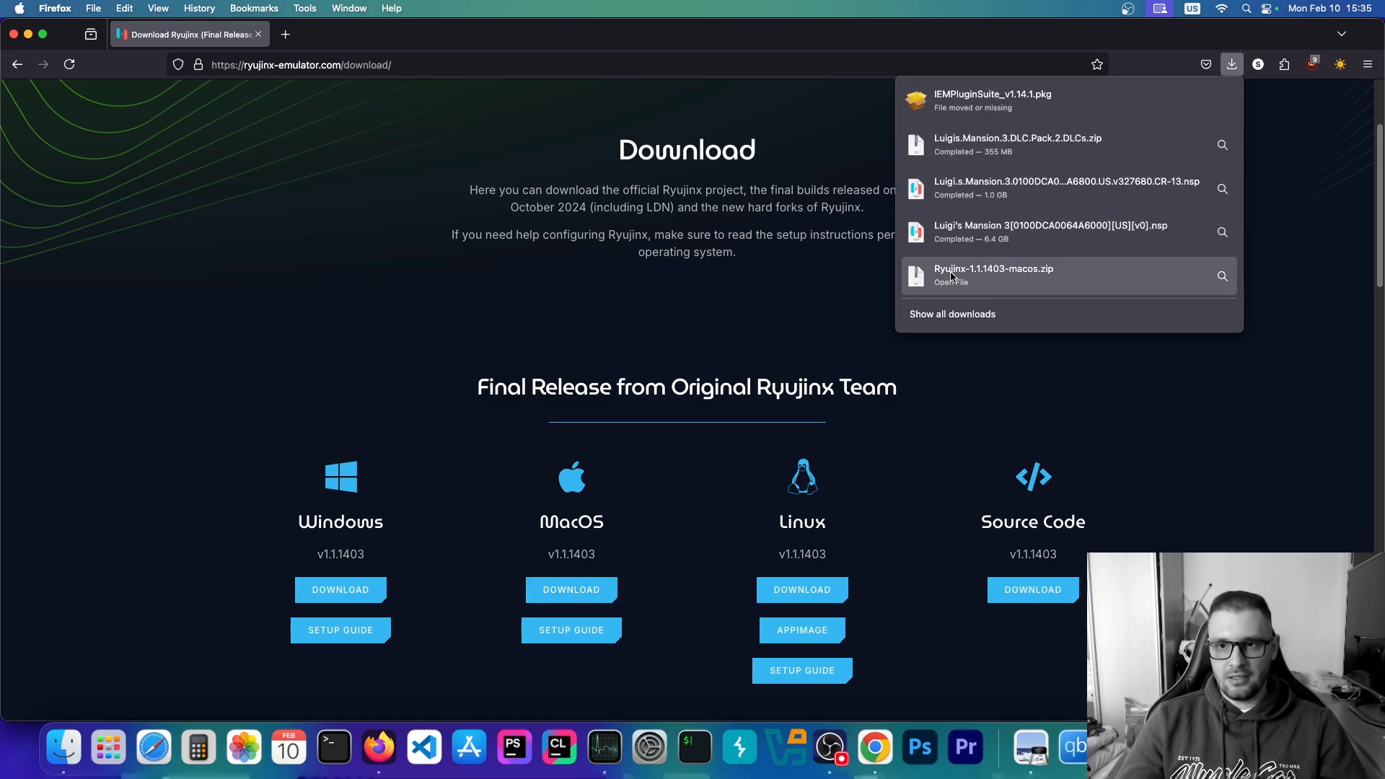
click(952, 314)
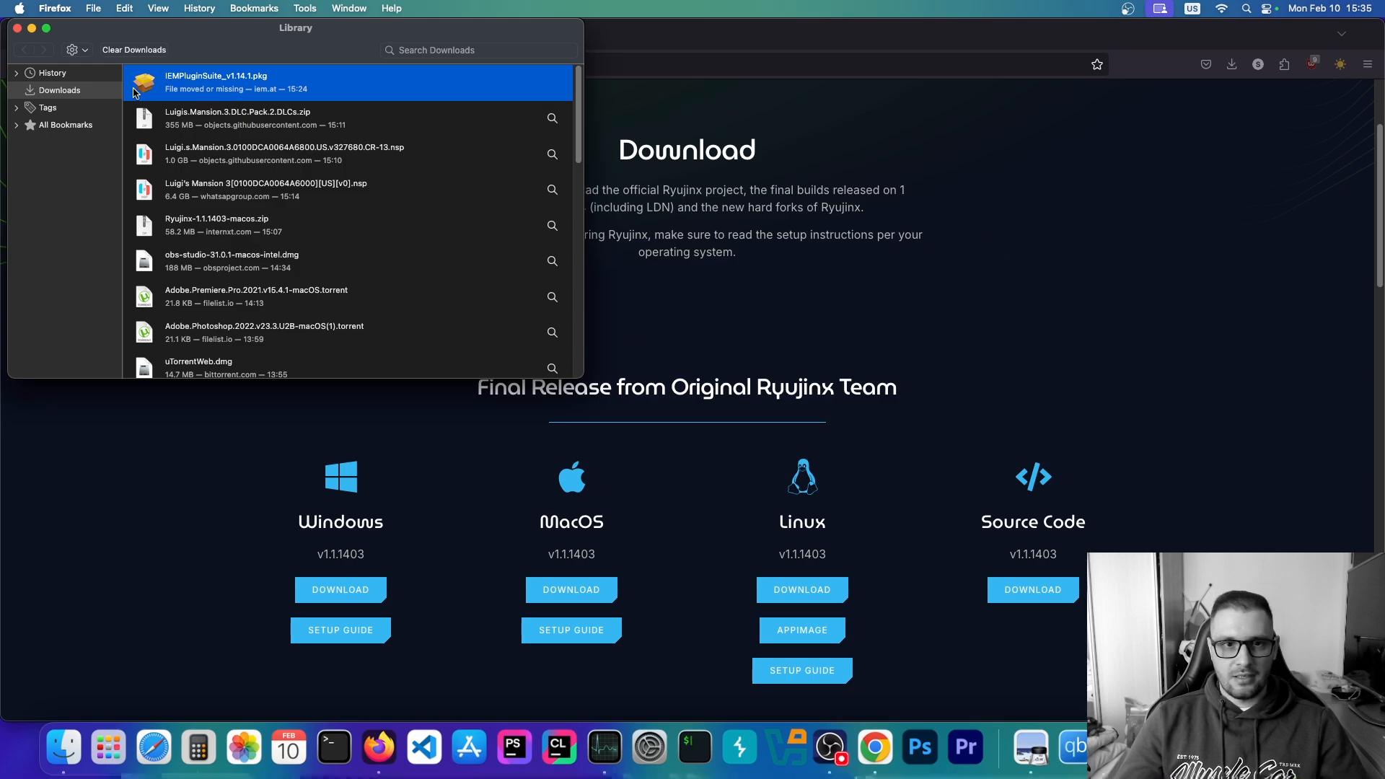
click(18, 29)
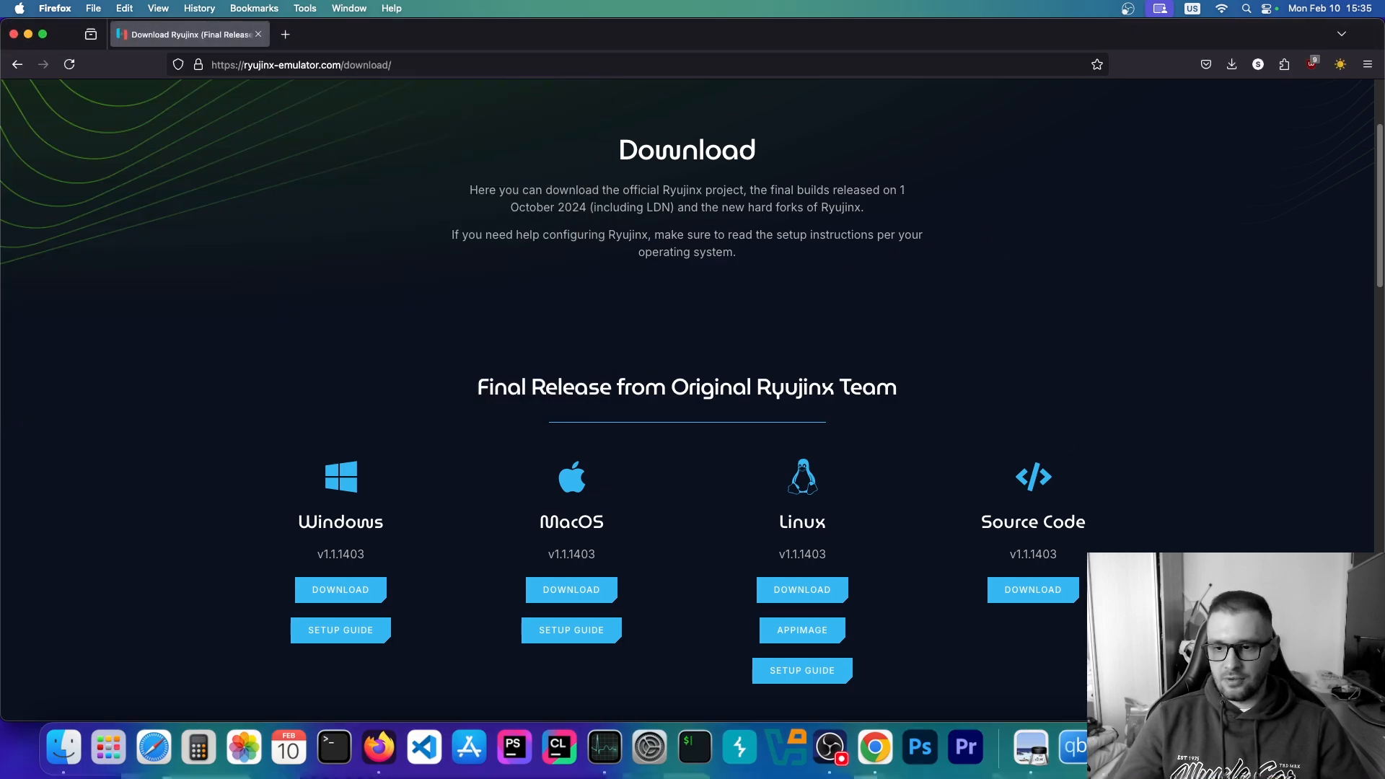
Show the Downloads folder in Finder, try to launch the Ryujinx application, and dismiss the security warning.
click(1185, 746)
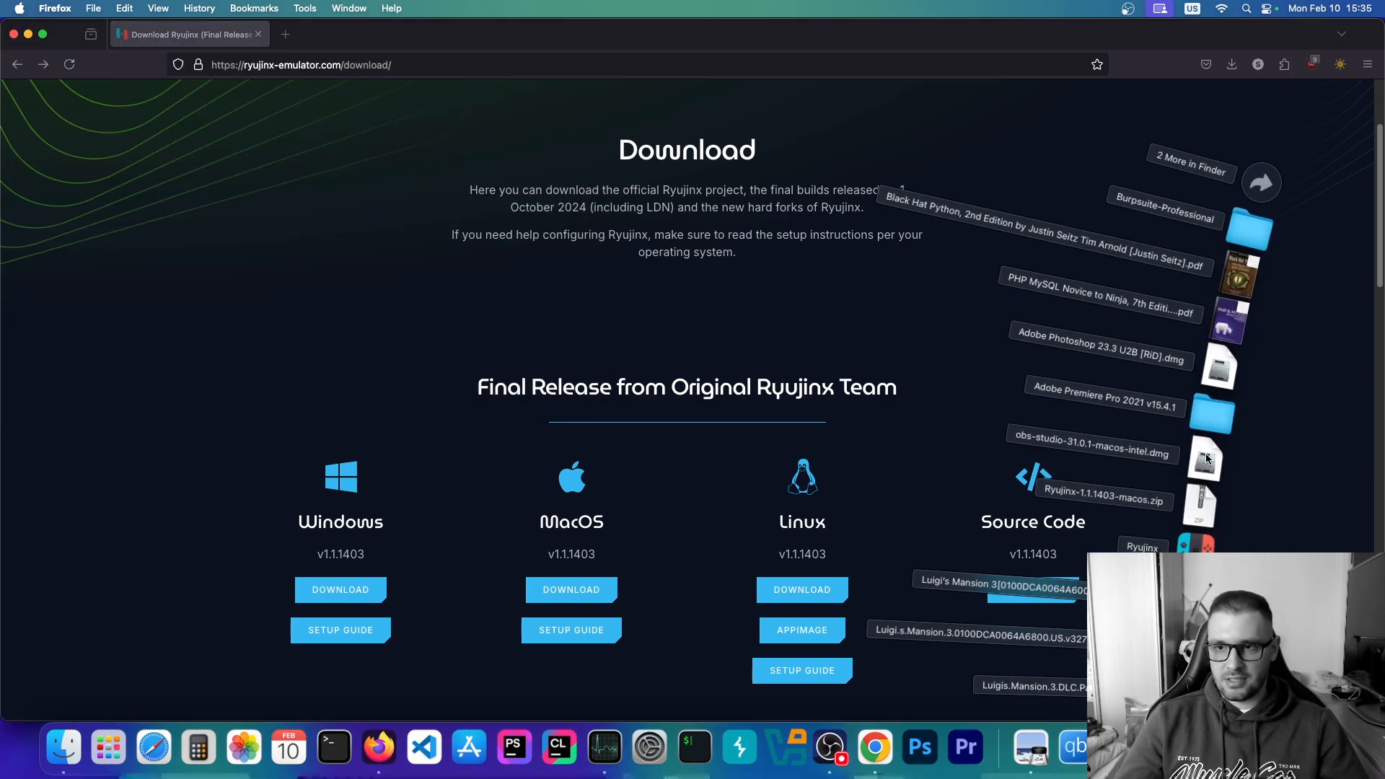
click(1251, 183)
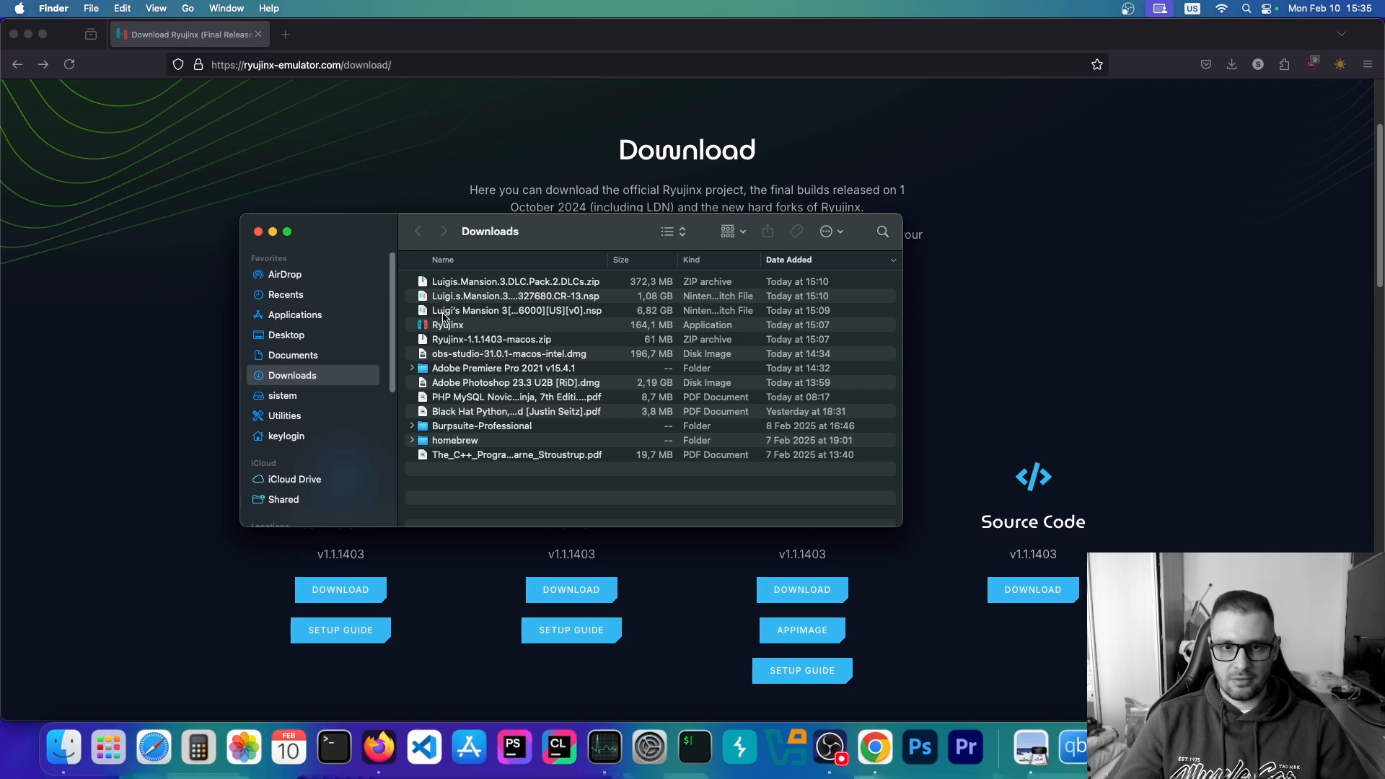
double_click(441, 326)
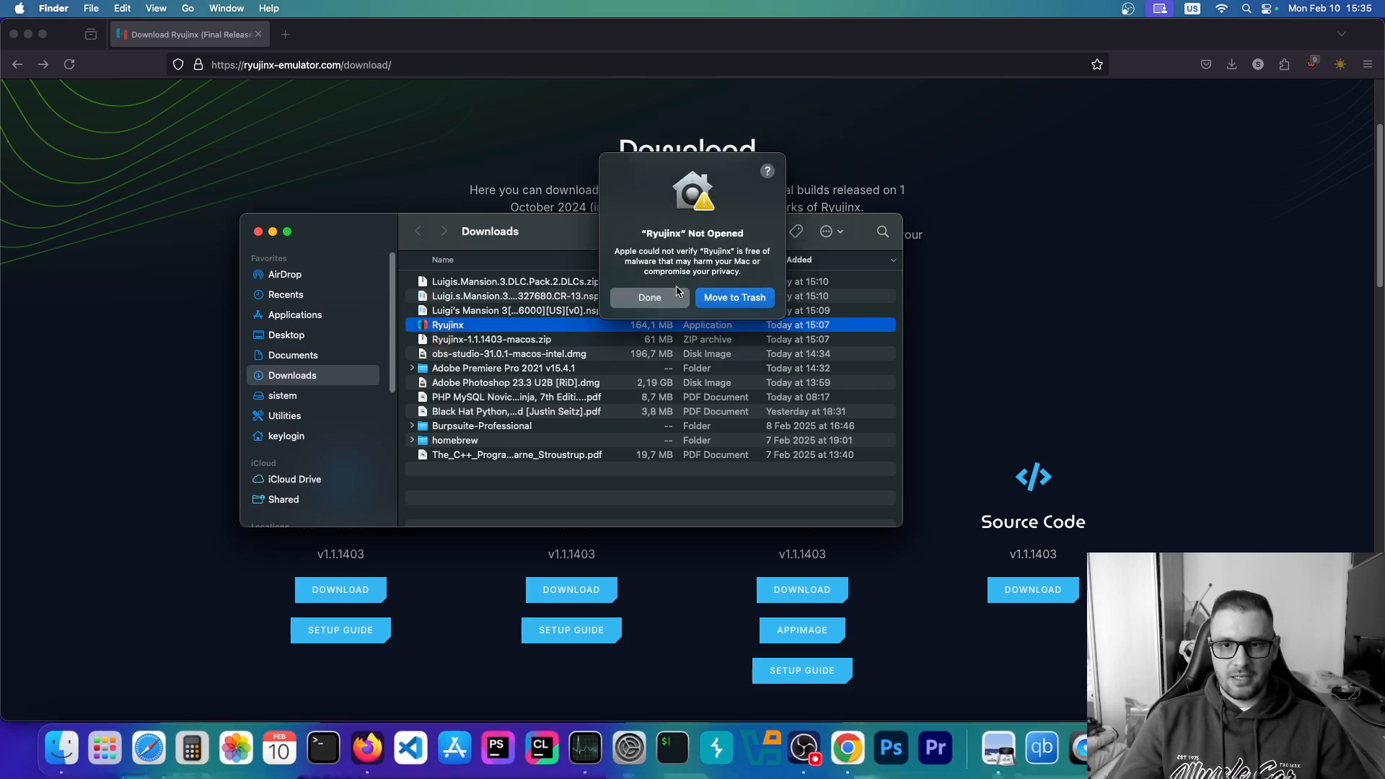
drag(623, 250, 748, 251)
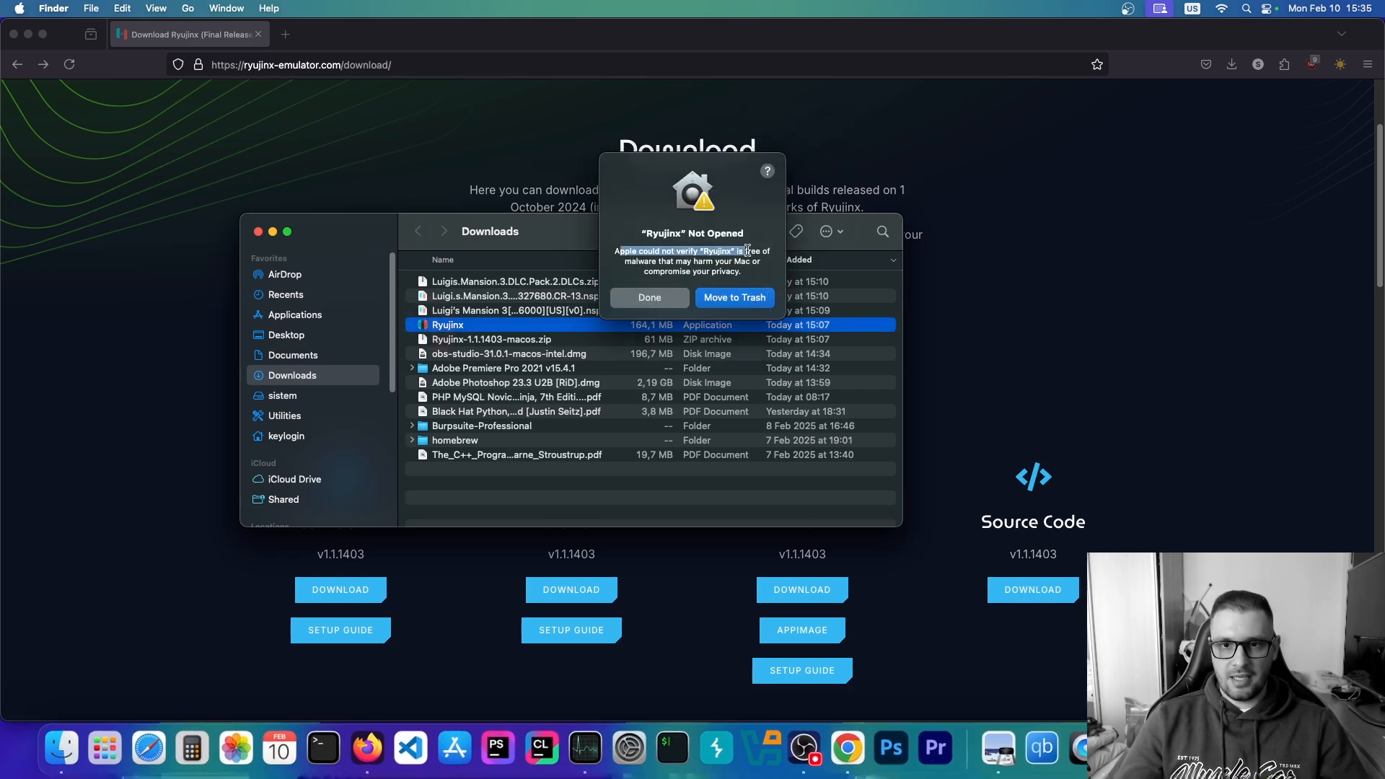
click(700, 263)
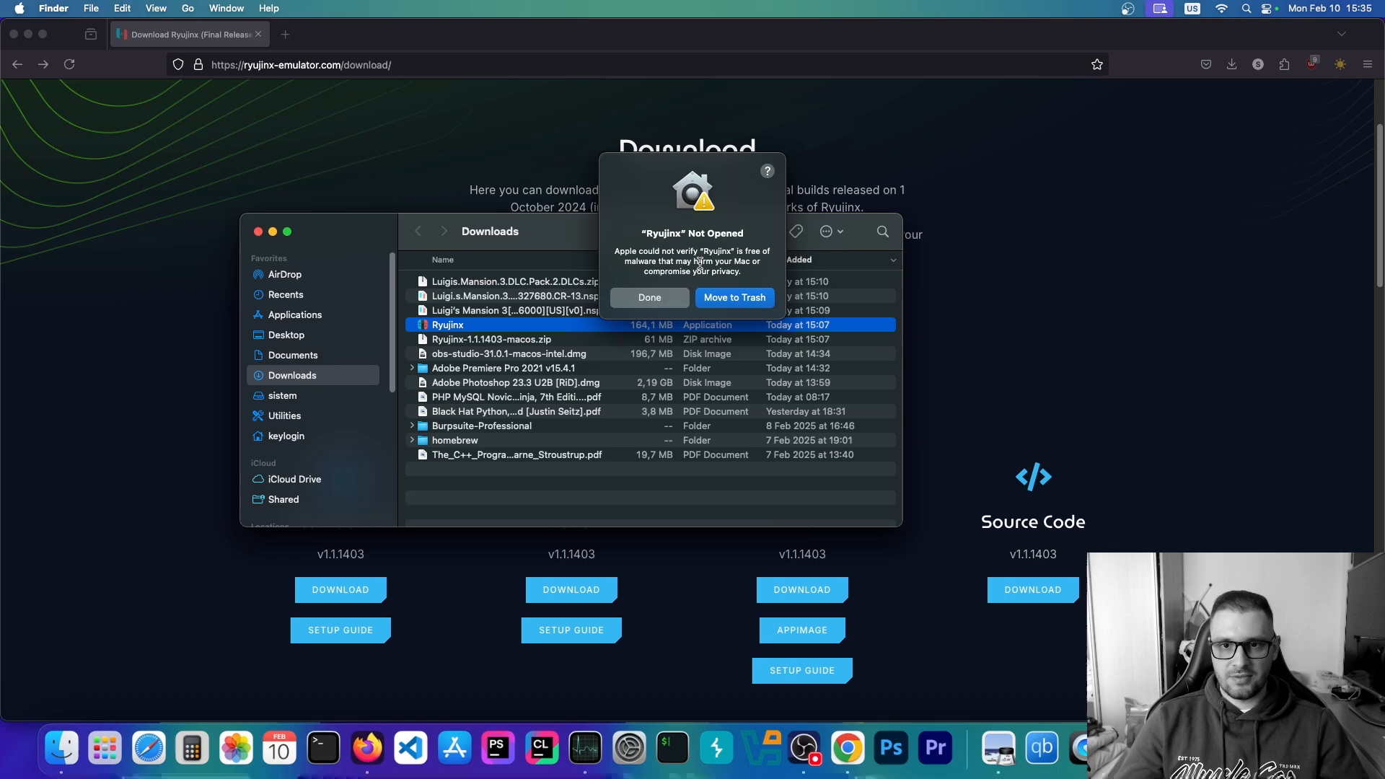
click(660, 297)
Allow the blocked Ryujinx app to open anyway in the Privacy & Security system settings, authorising with the administrator password.
click(649, 756)
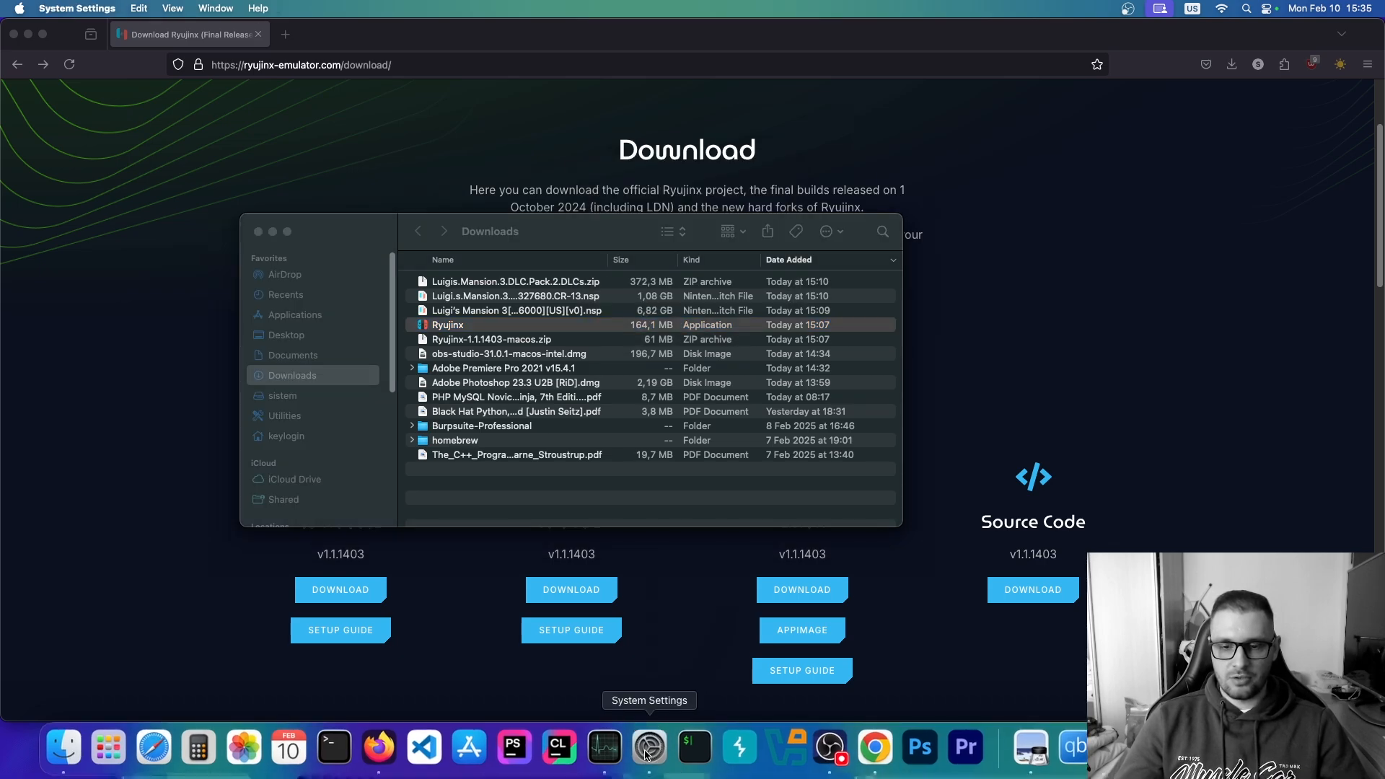
scroll(800, 619, down, 10)
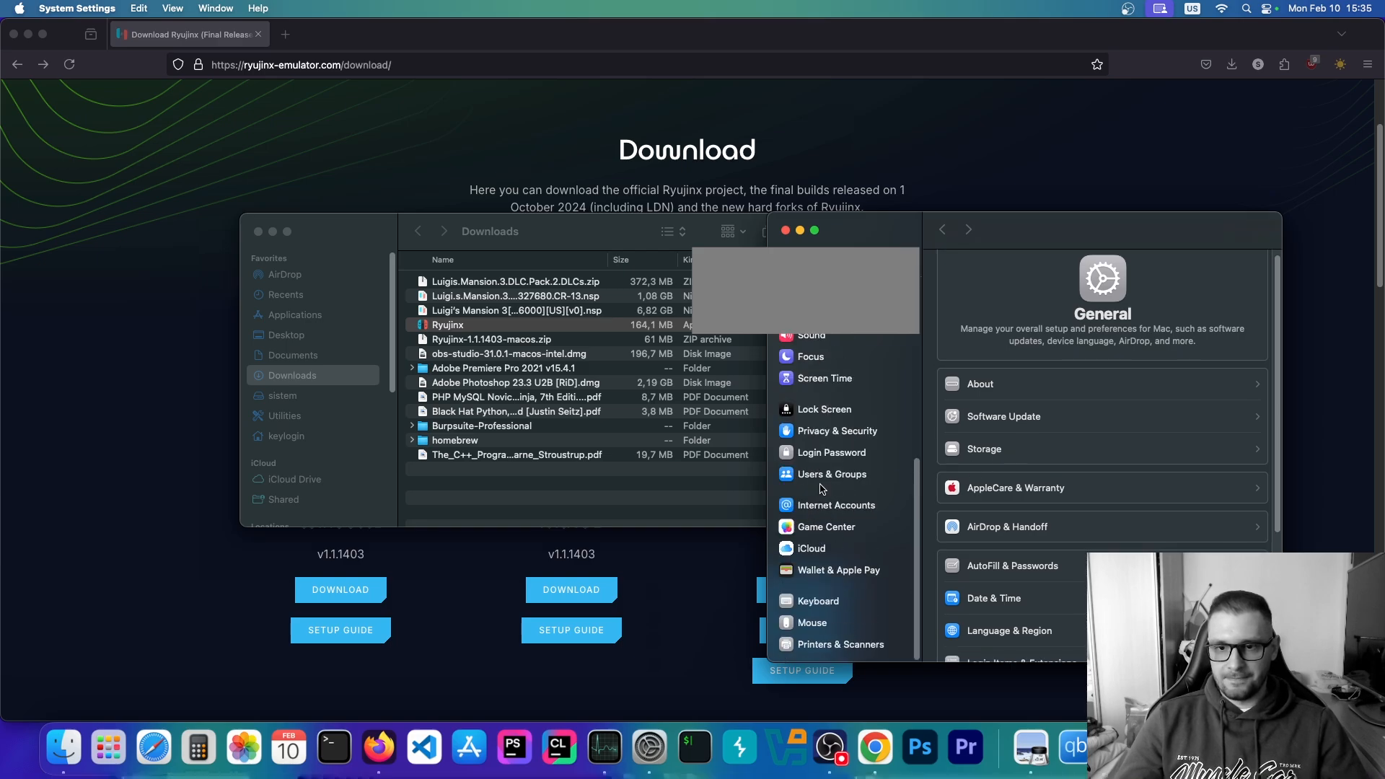
click(820, 436)
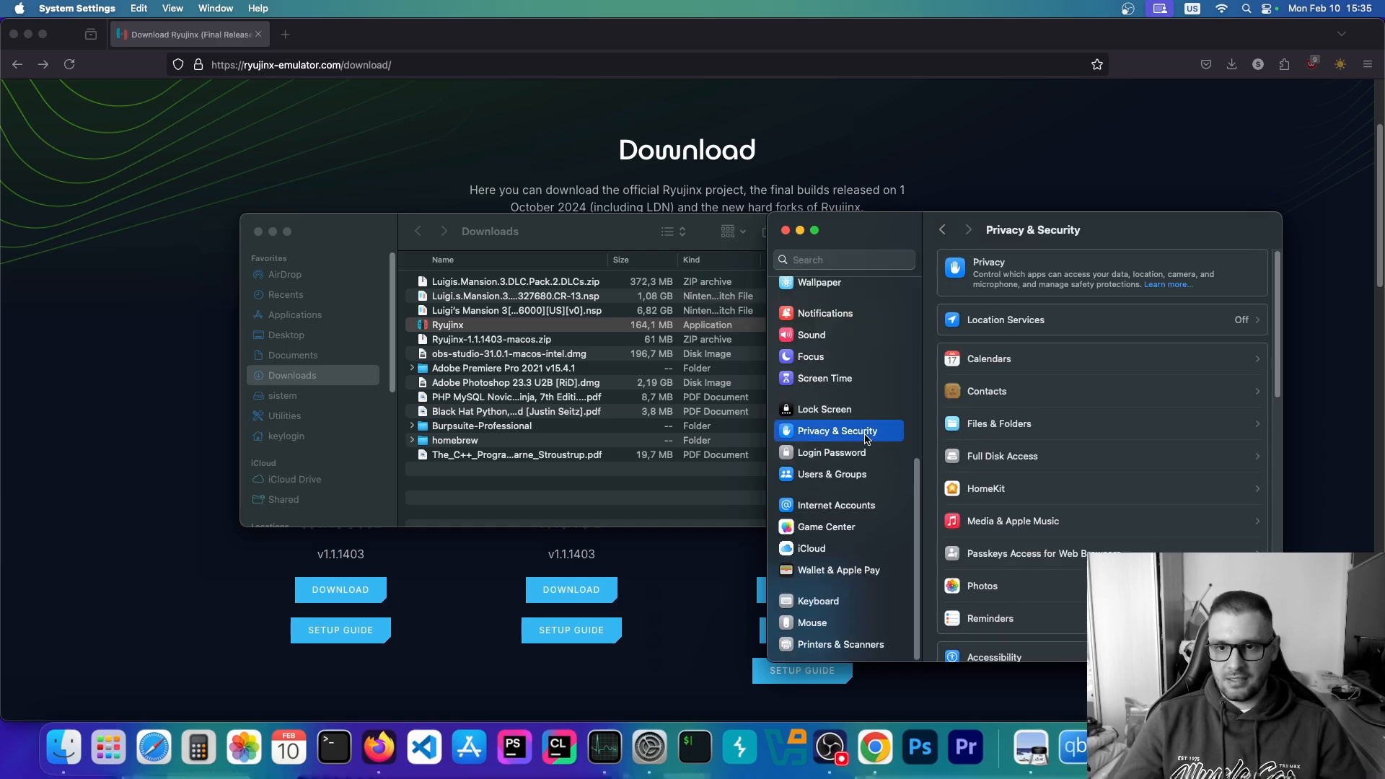
scroll(1077, 440, down, 15)
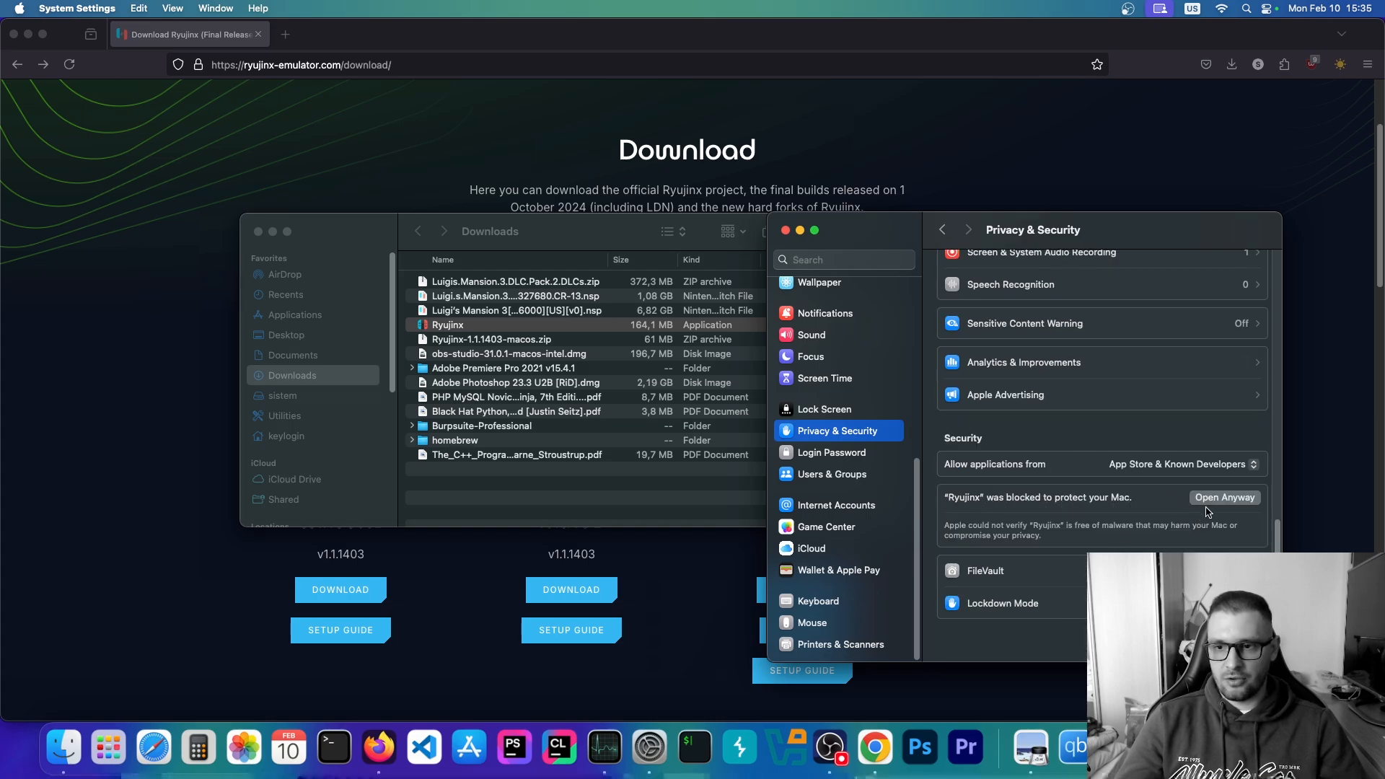
click(1236, 499)
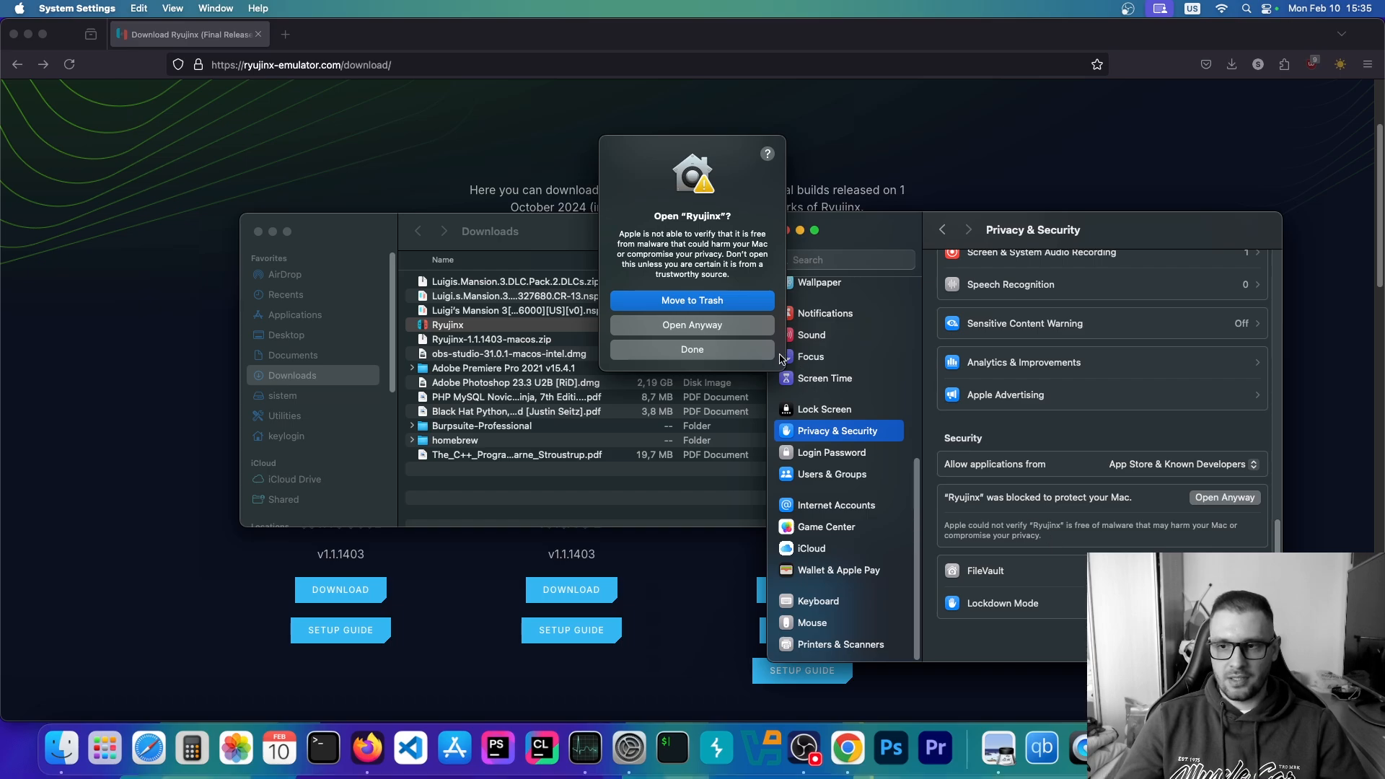
click(689, 326)
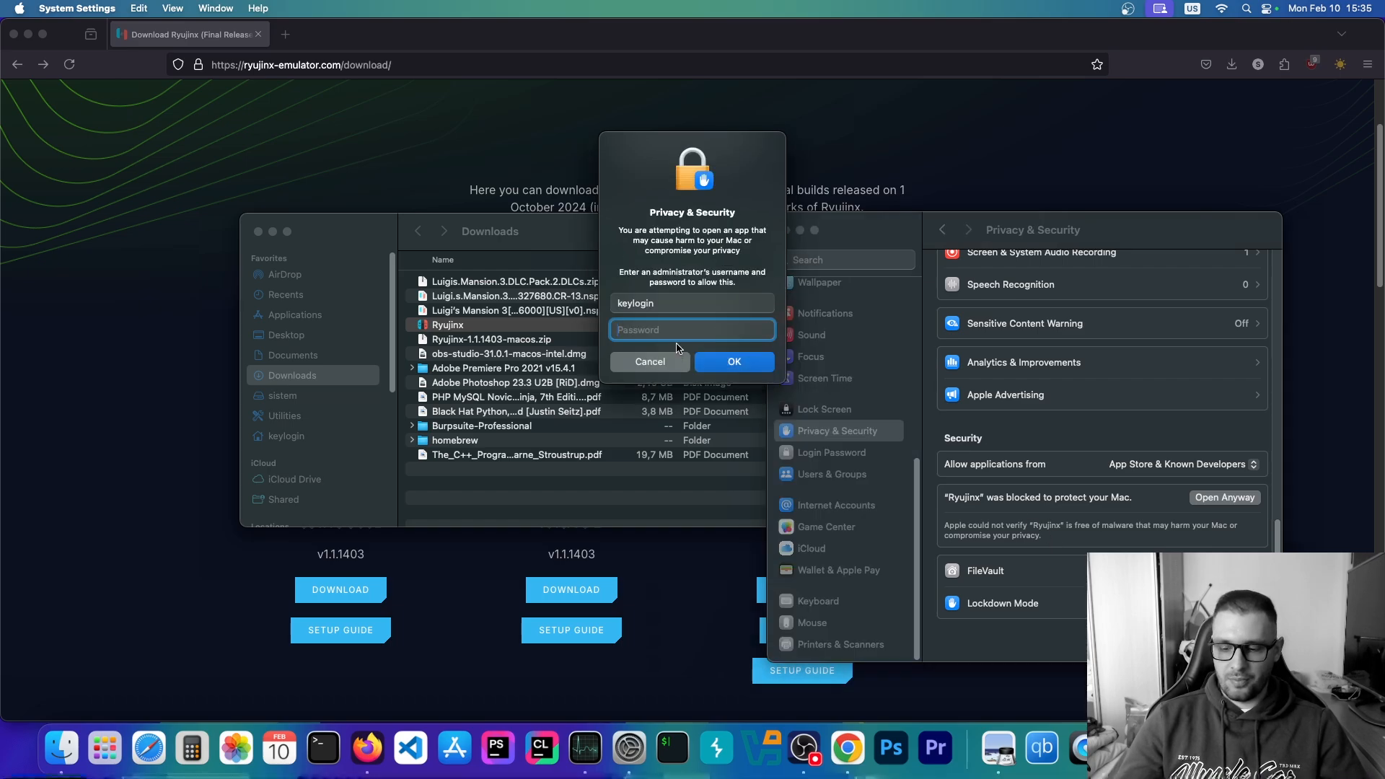
key(Return)
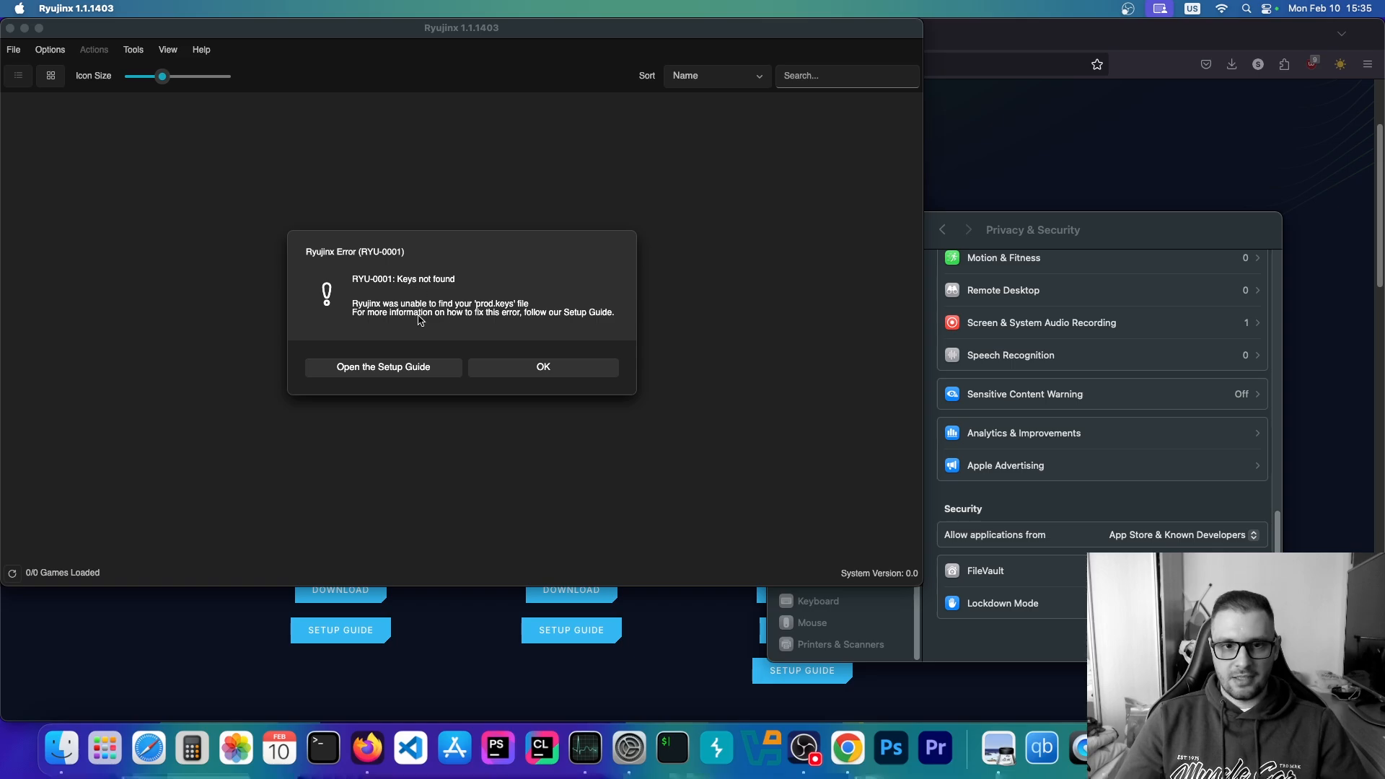
Return to Firefox, open the Windows setup guide for Ryujinx, and read the requirements and the prod.keys placement instructions.
click(214, 672)
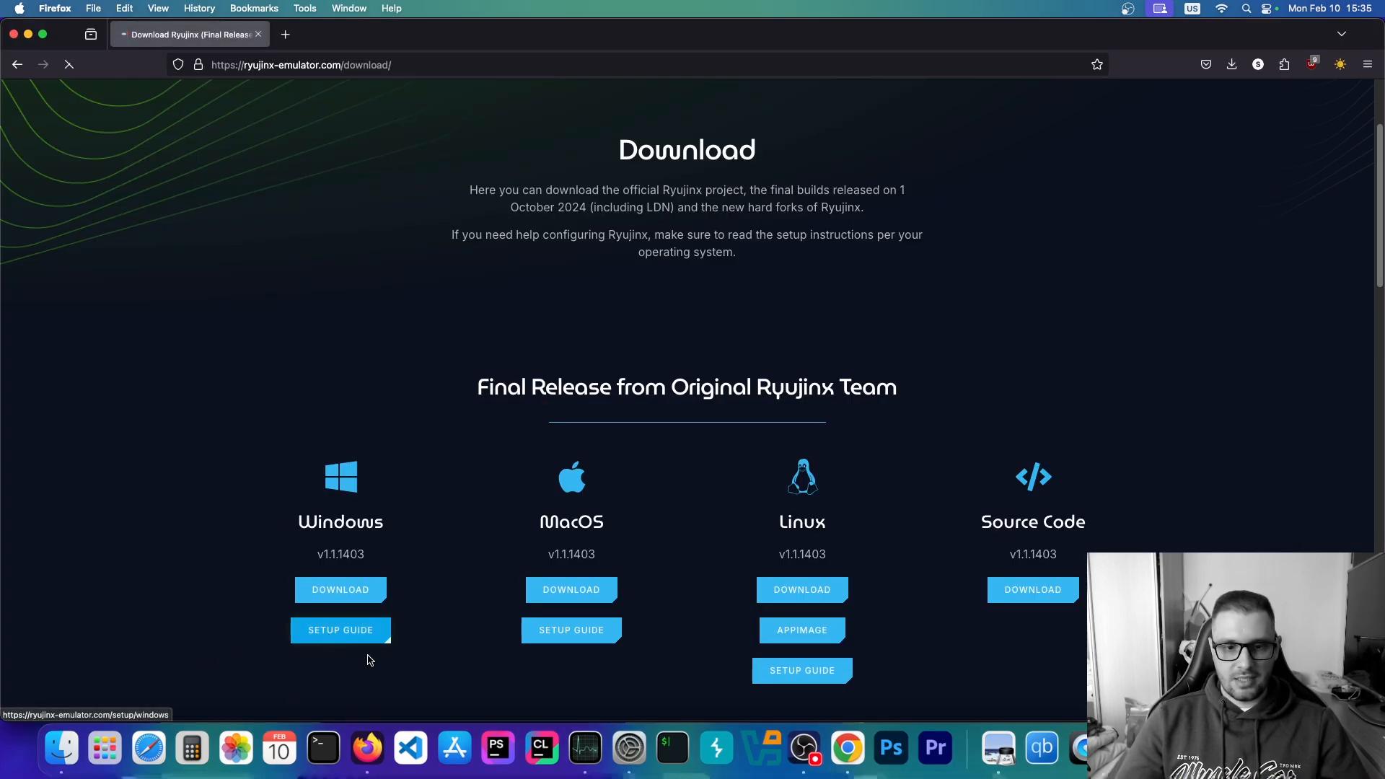
scroll(532, 516, down, 5)
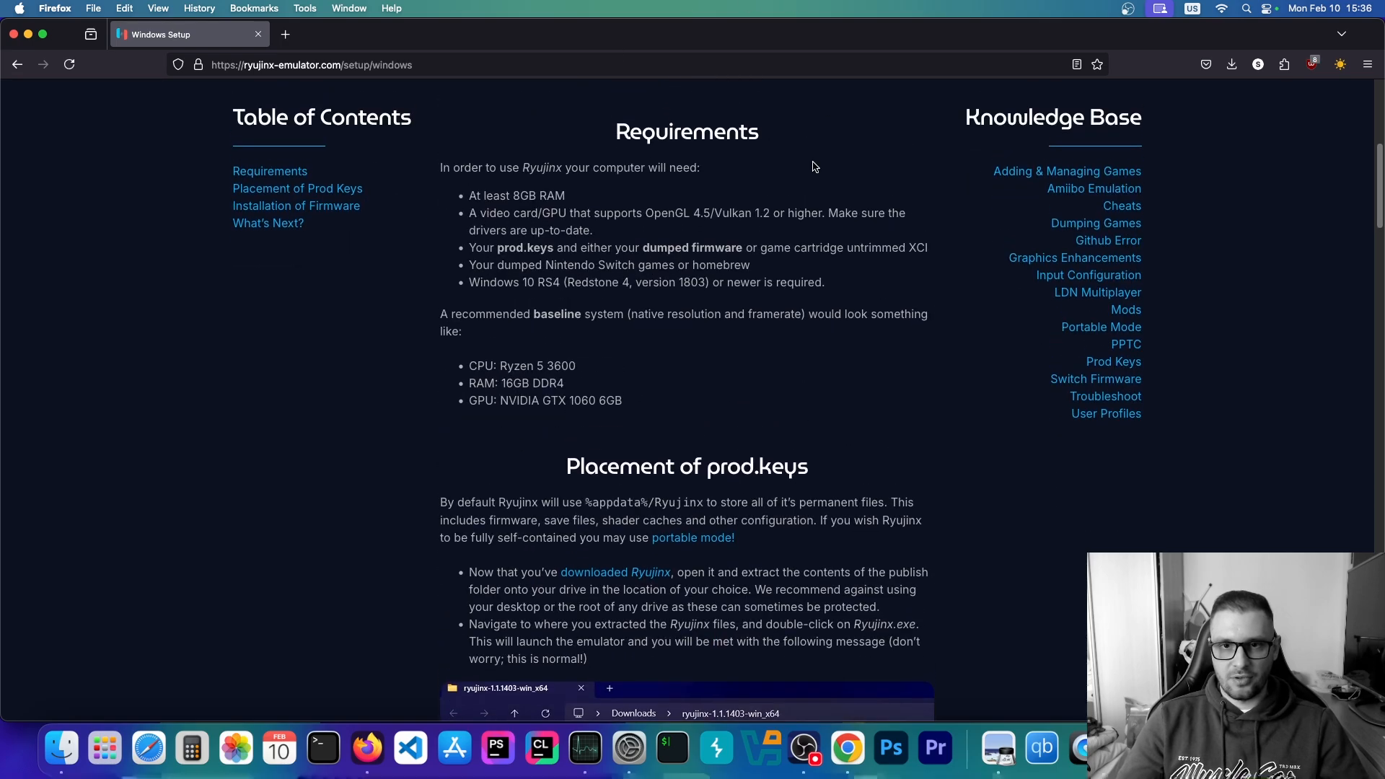
scroll(680, 349, up, 5)
scroll(681, 349, down, 8)
scroll(764, 350, up, 3)
scroll(698, 377, down, 4)
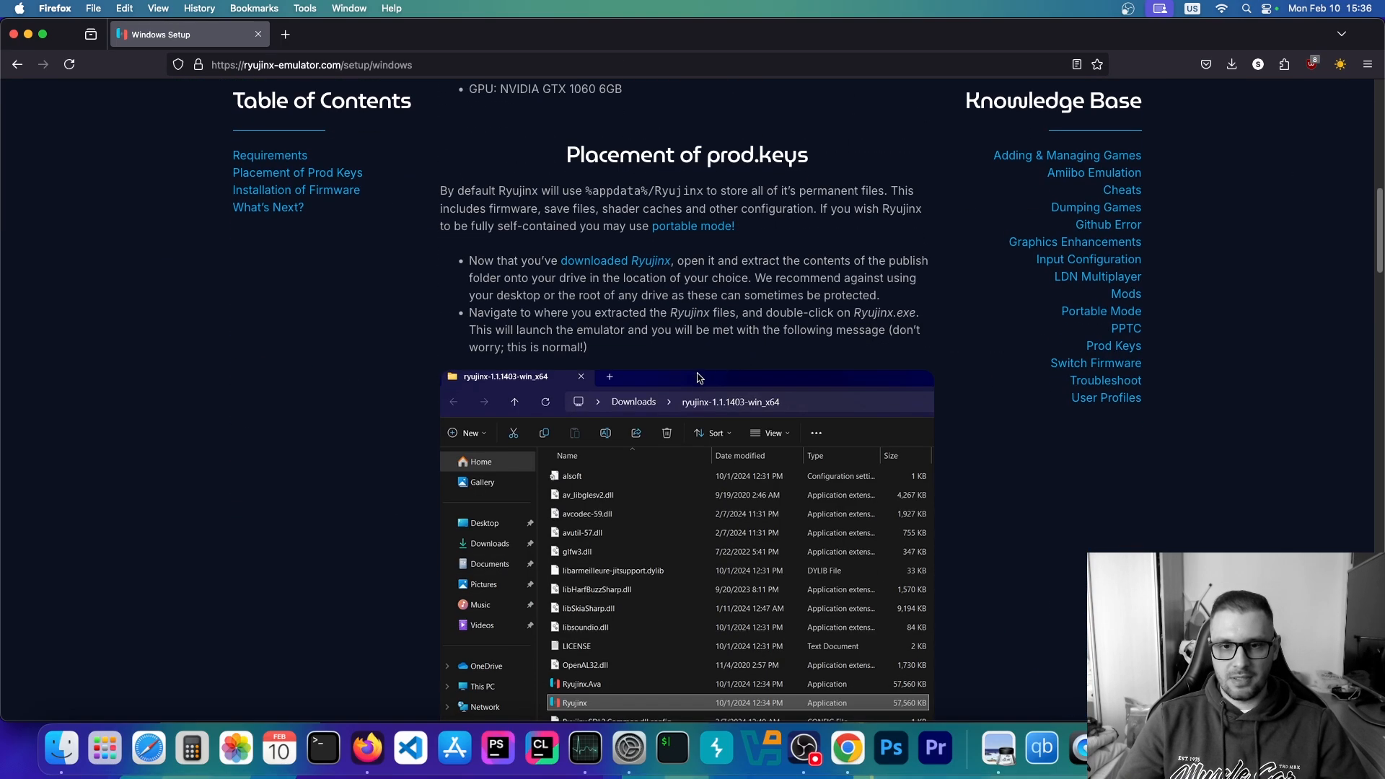
scroll(699, 371, down, 10)
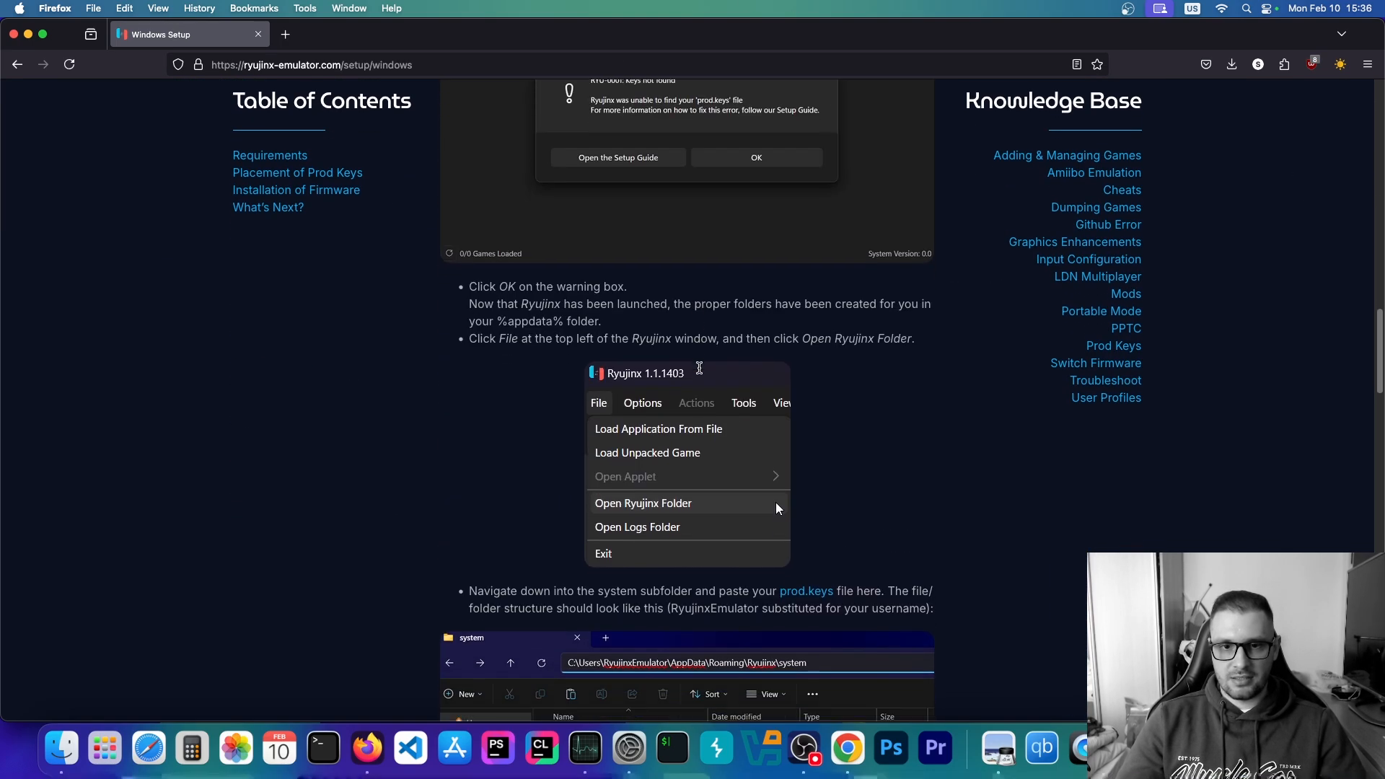
scroll(649, 445, up, 5)
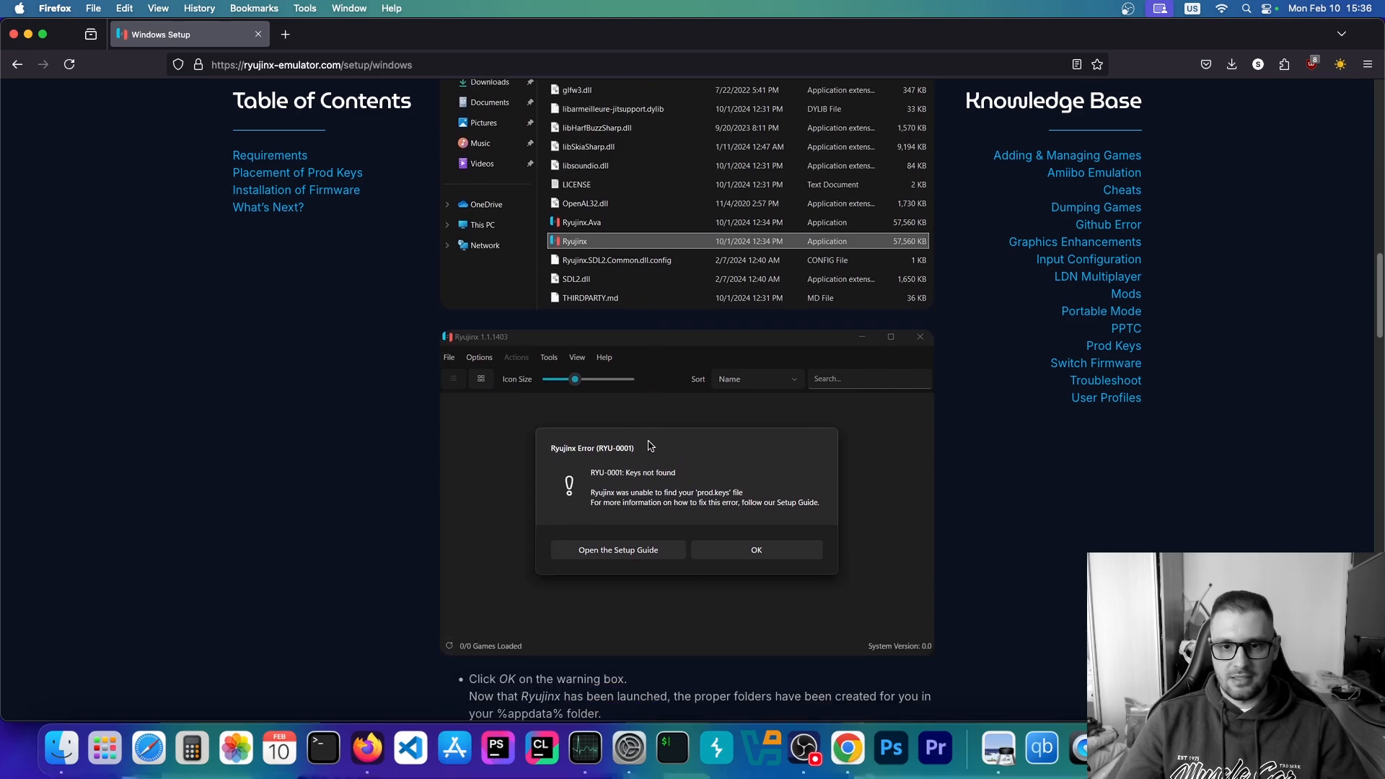
scroll(635, 479, down, 10)
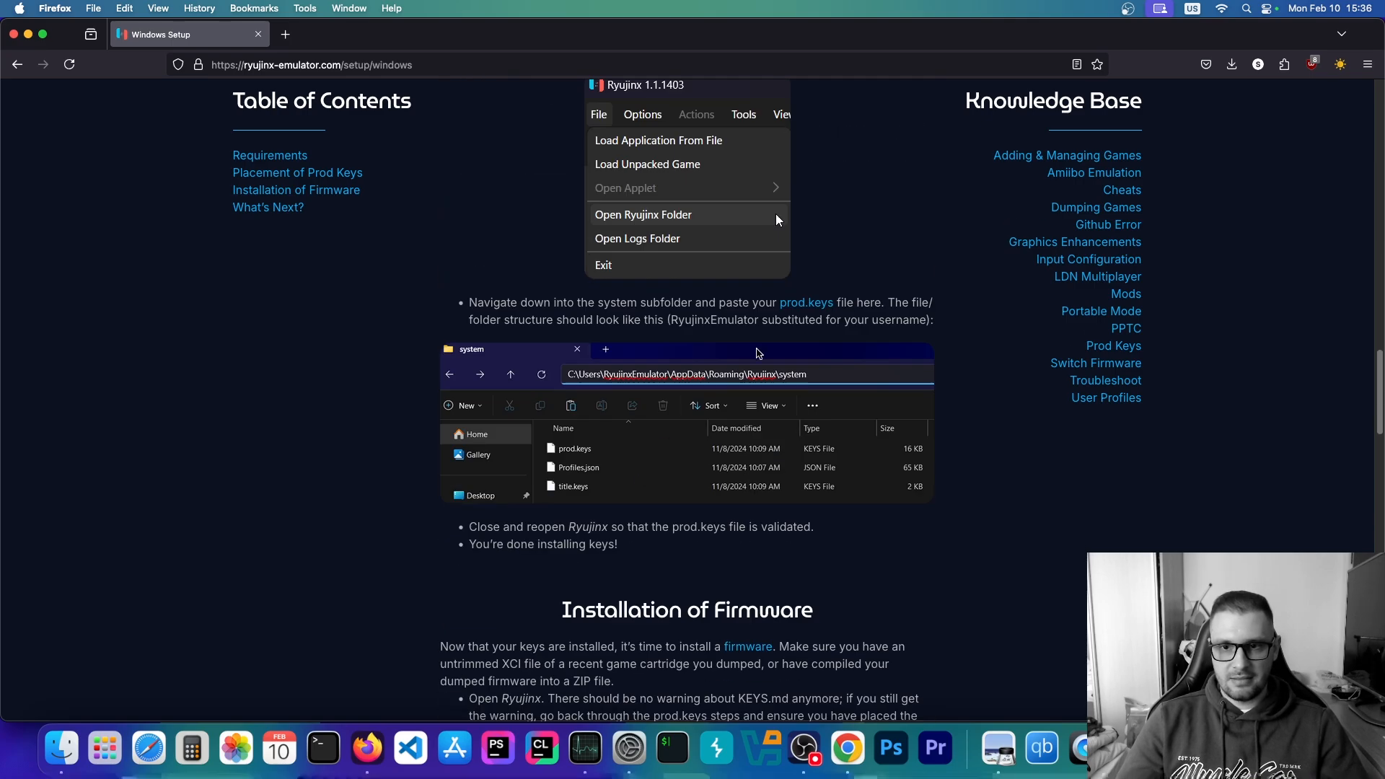
Open the guide's prod.keys page and download the latest v19.0.1 Prod Keys archive, ryujinx prod keys v19.zip.
click(804, 305)
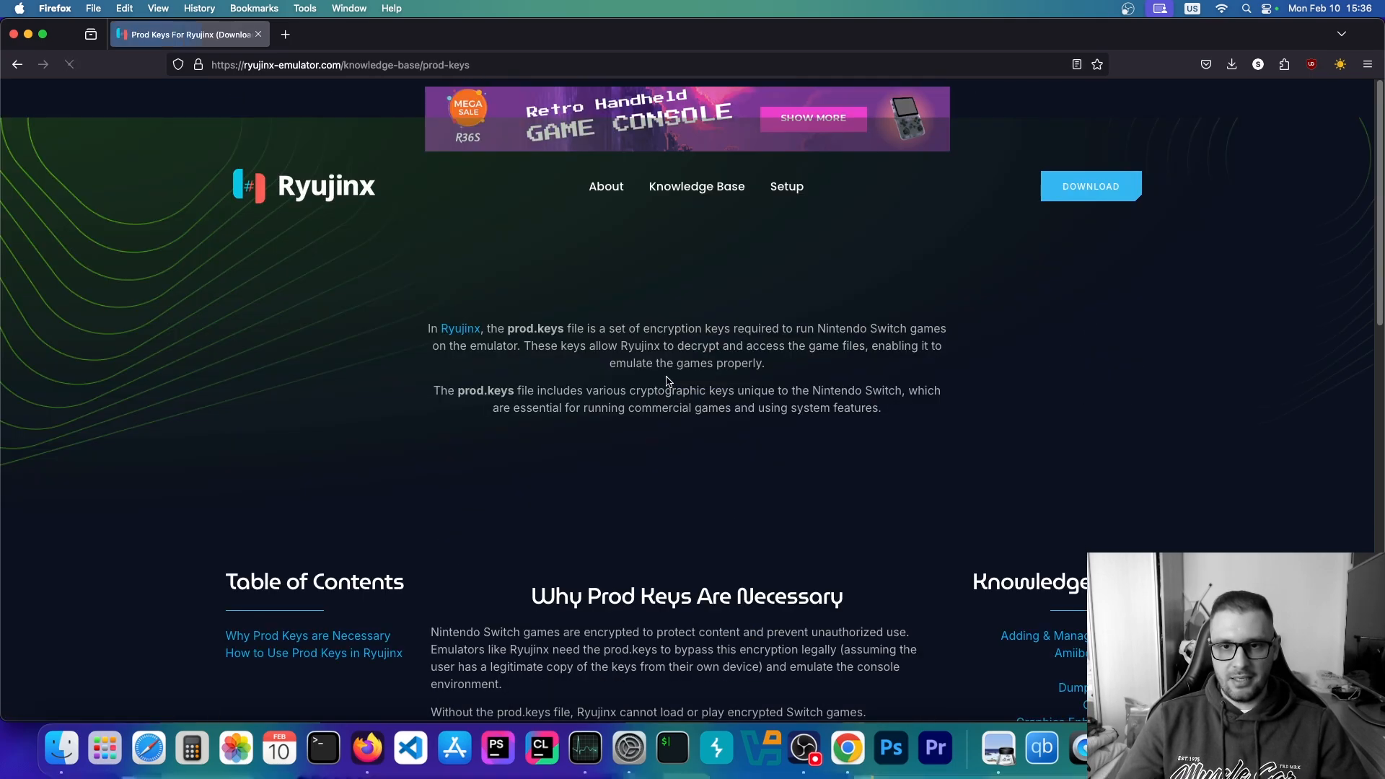
scroll(662, 382, down, 5)
scroll(649, 375, down, 2)
scroll(534, 373, down, 3)
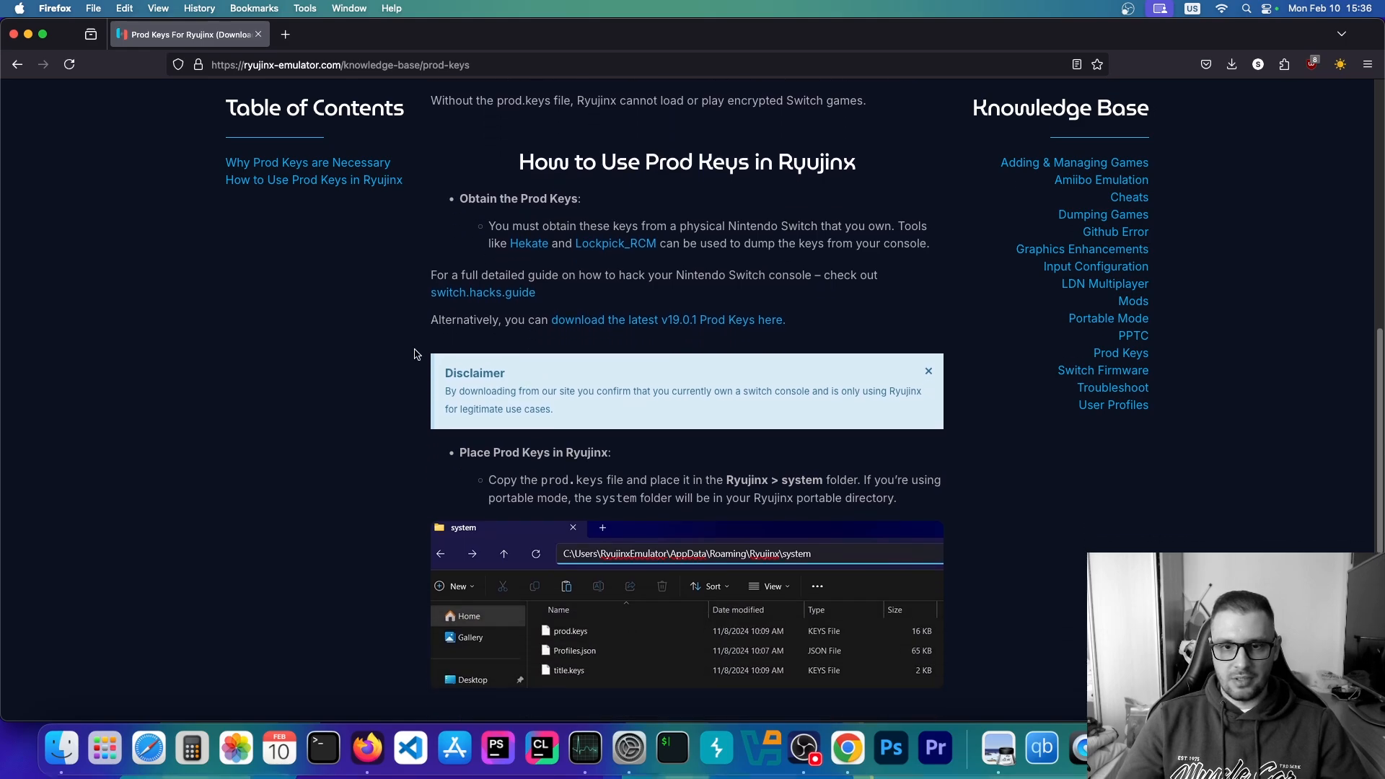
click(615, 321)
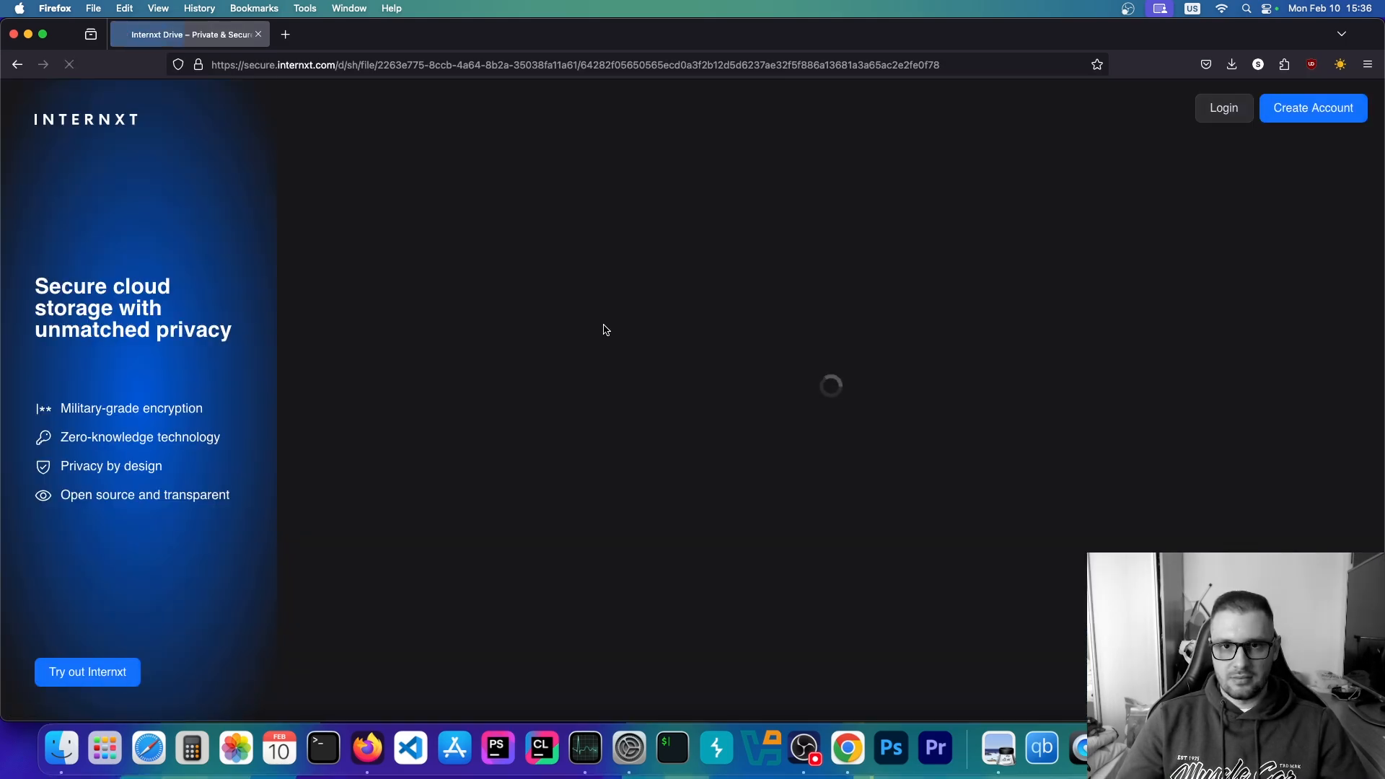
click(819, 474)
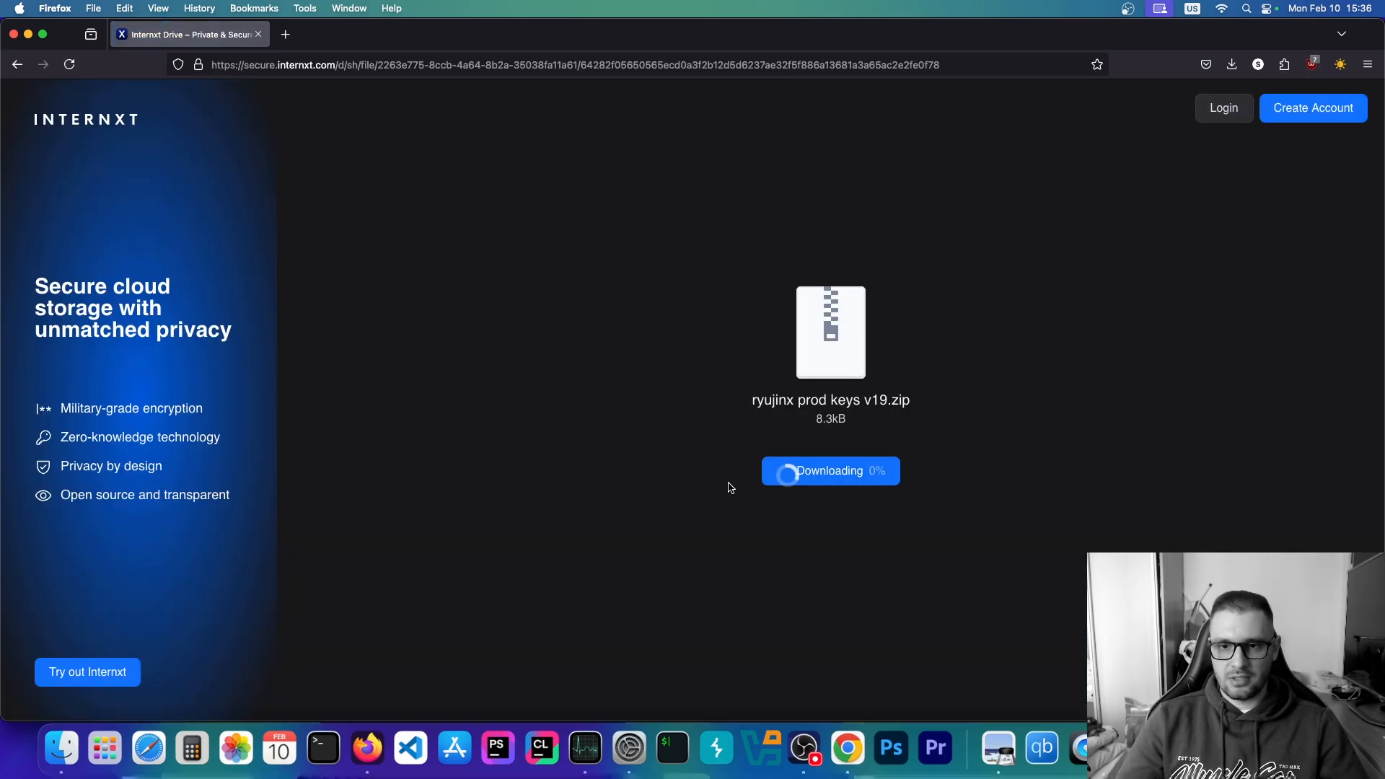
Go back to the Windows setup guide and review where the prod.keys file belongs.
click(14, 65)
click(14, 65)
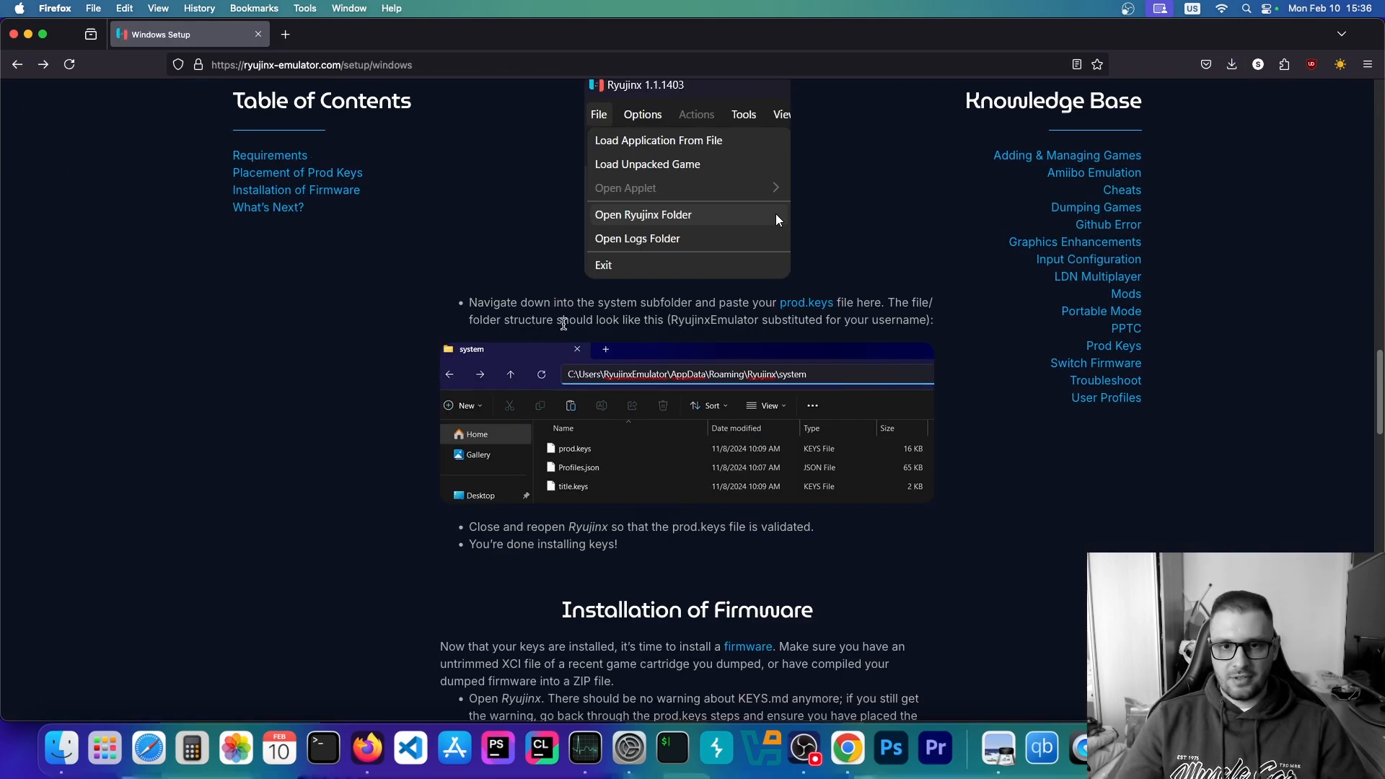
scroll(685, 548, up, 1)
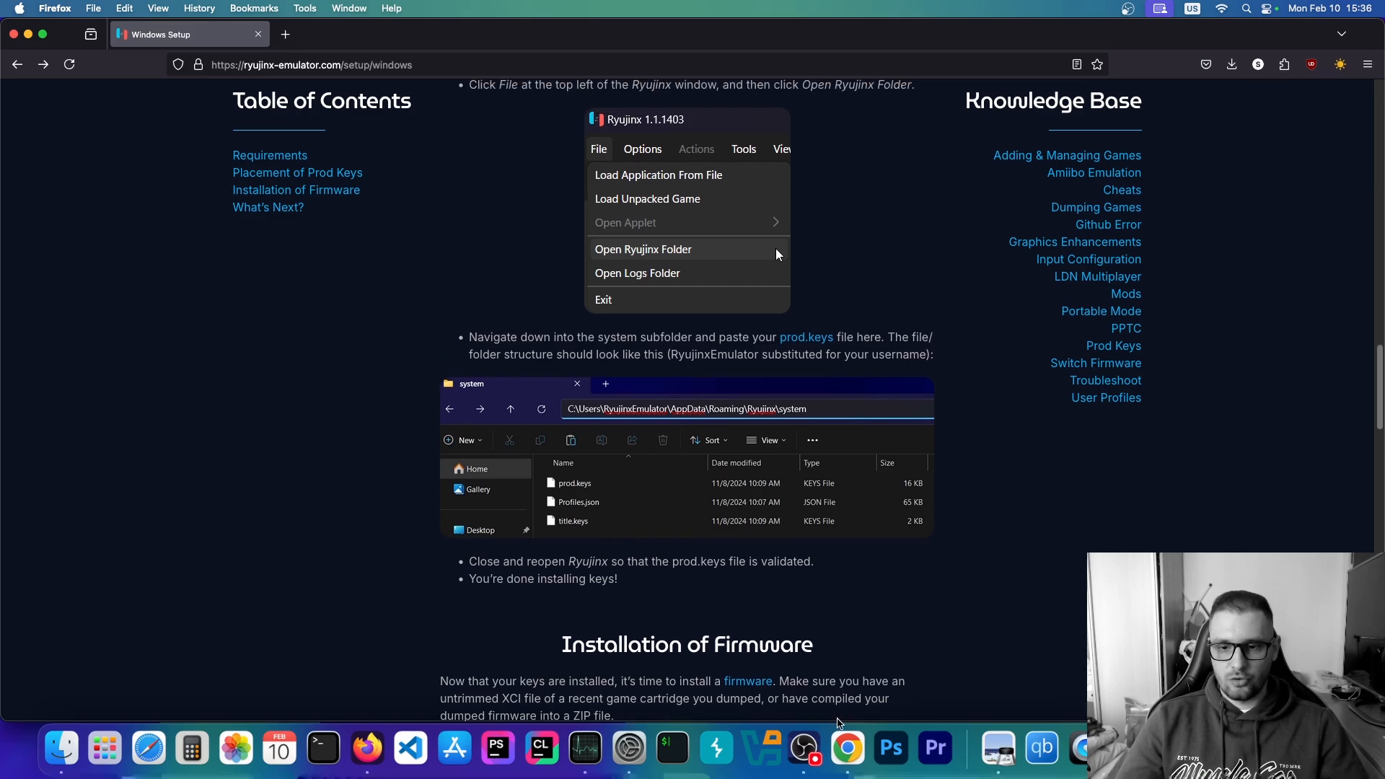
Switch to Ryujinx, dismiss the missing keys and release information errors, and open the emulator's settings.
click(1129, 748)
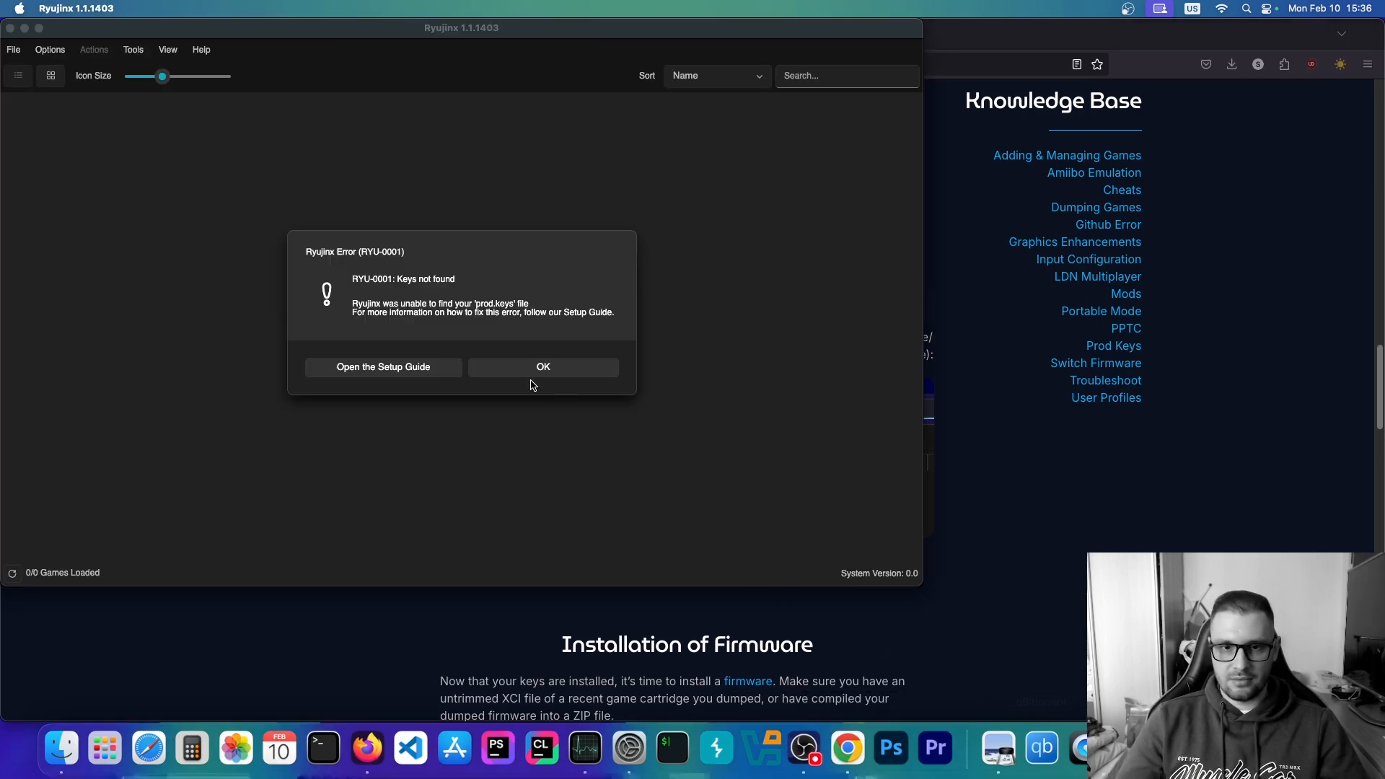
click(520, 368)
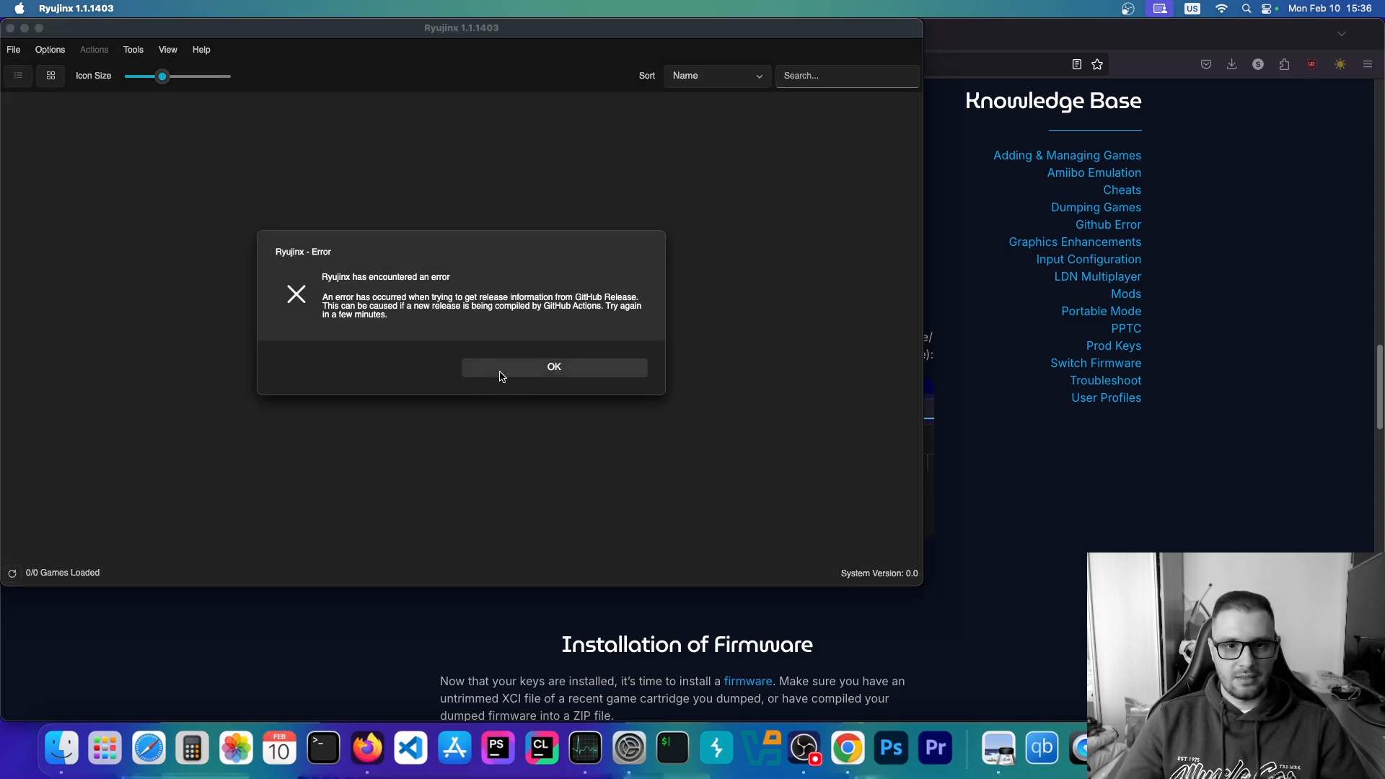
click(502, 376)
click(50, 49)
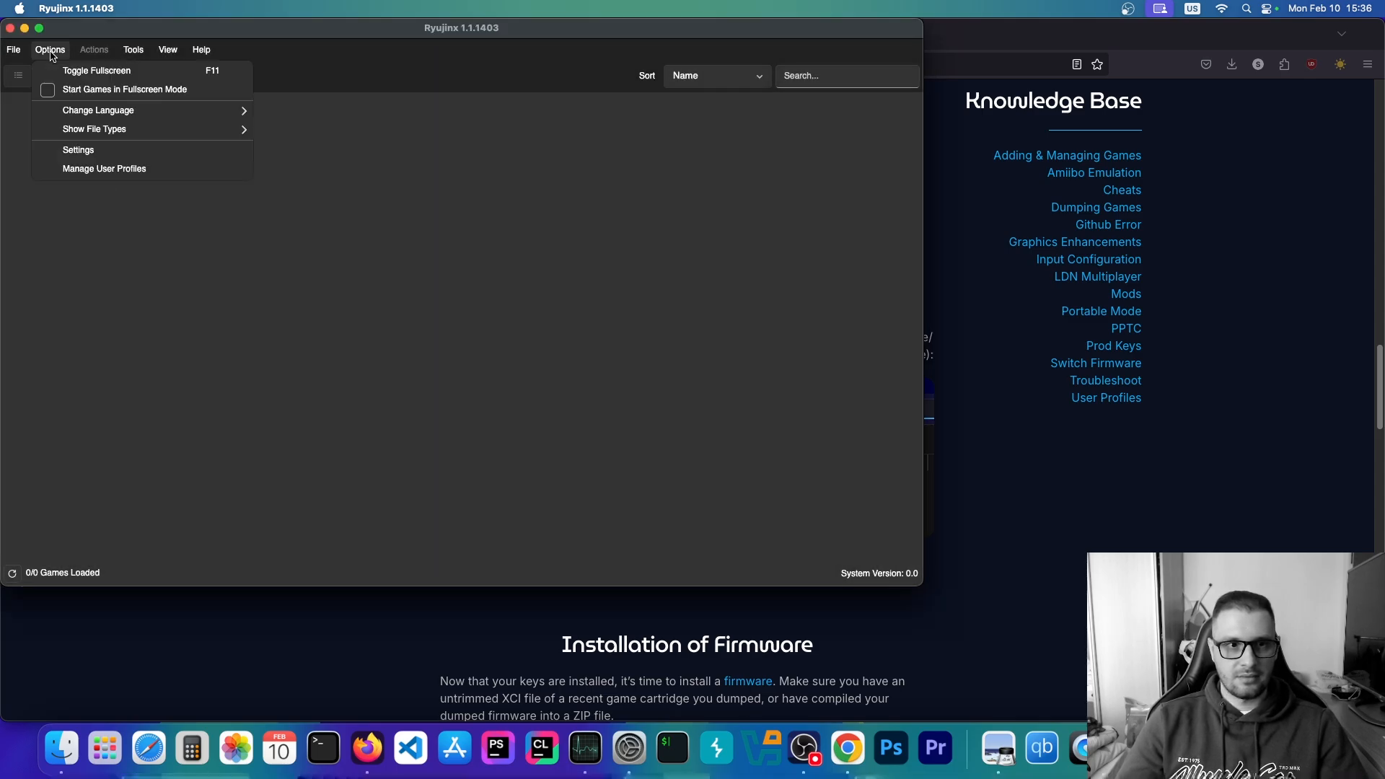
click(69, 153)
Extract ryujinx prod keys v19.zip from the Downloads folder and open the extracted folder in Finder.
click(1249, 378)
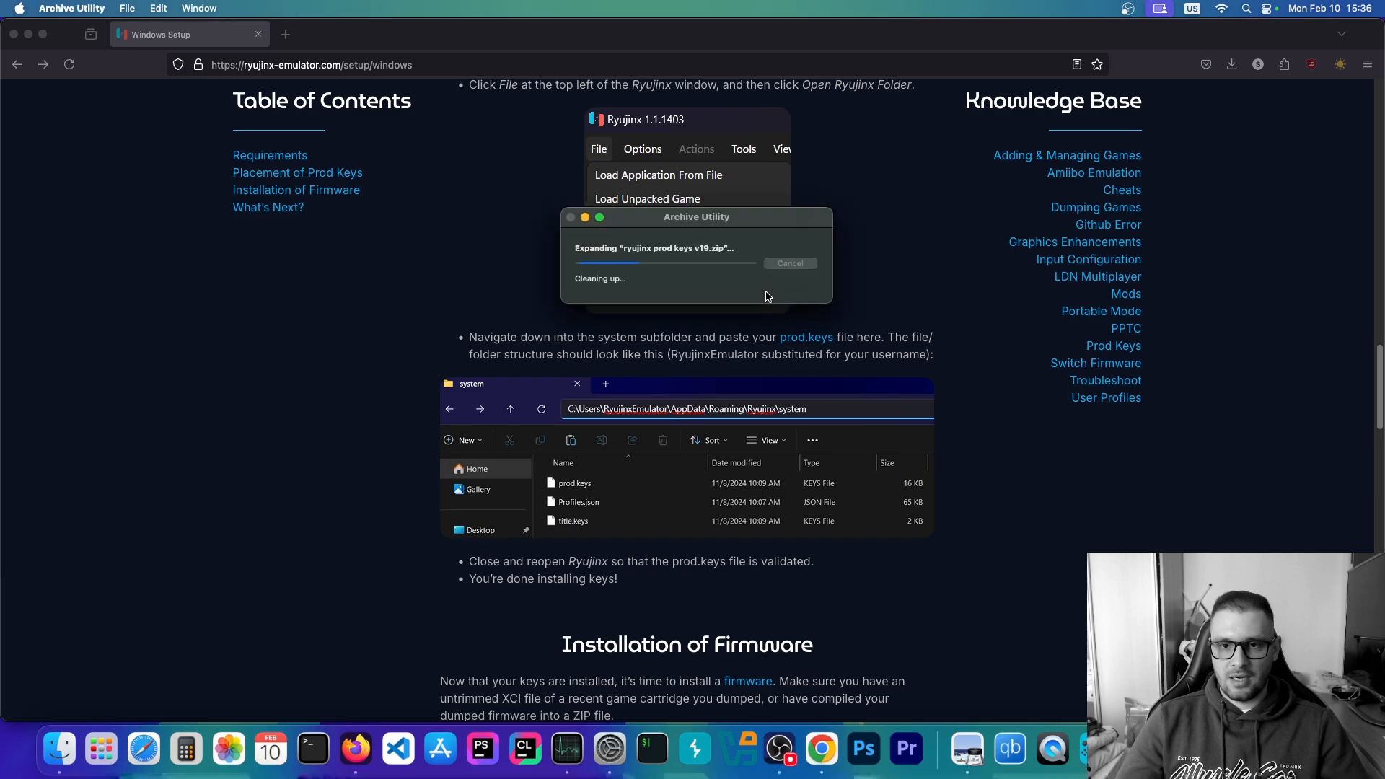
double_click(490, 284)
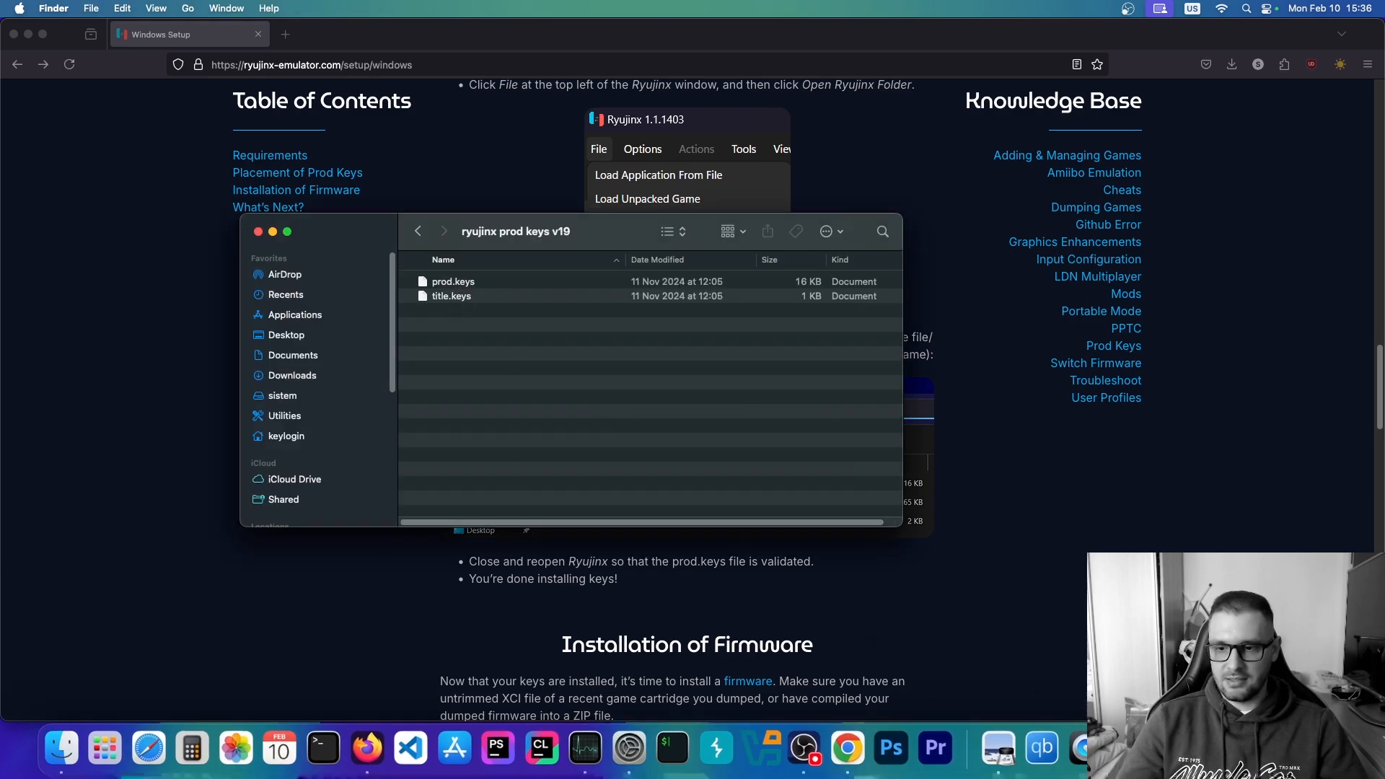
Look through the Ryujinx menus and reread the setup guide's instructions for opening the Ryujinx folder and placing prod.keys.
click(1129, 748)
click(38, 53)
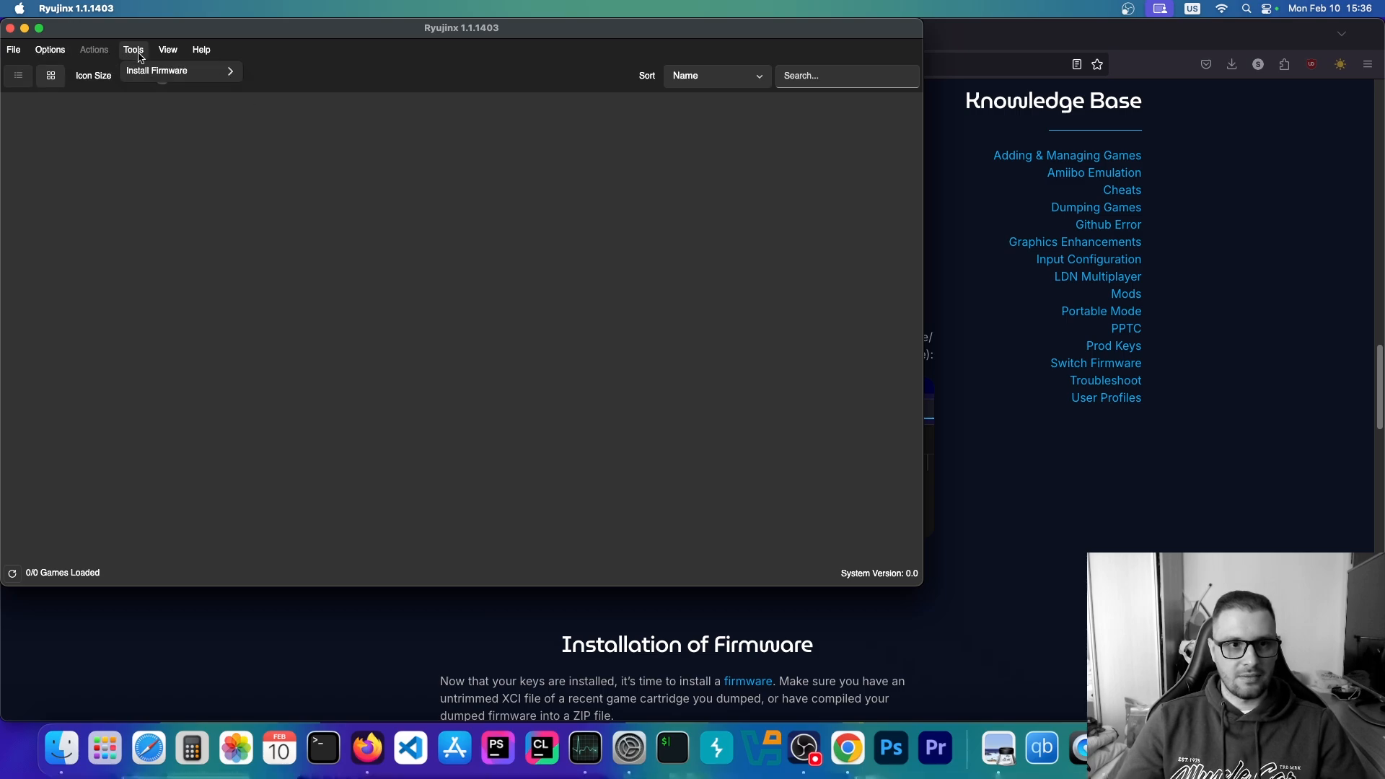
mouse_move(6, 46)
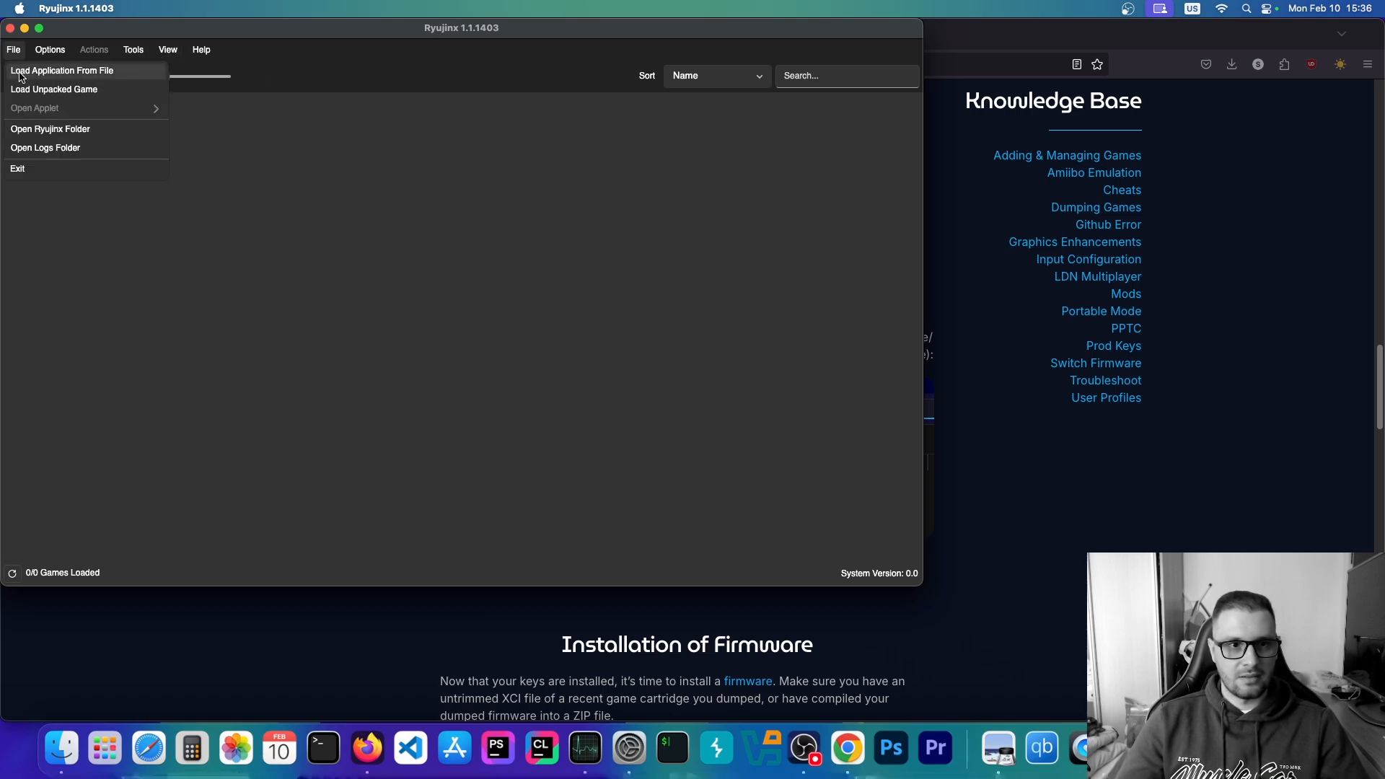
click(210, 633)
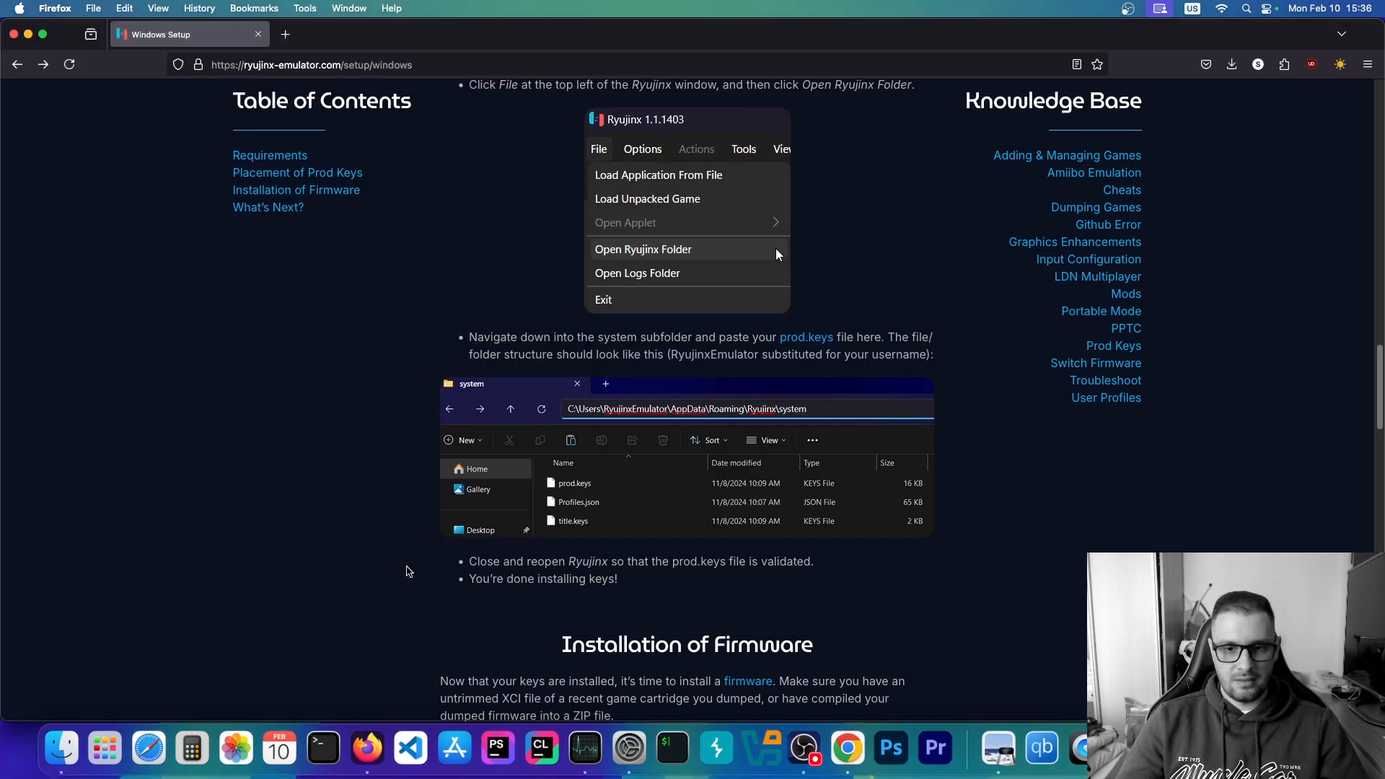
scroll(499, 478, up, 1)
scroll(502, 479, up, 2)
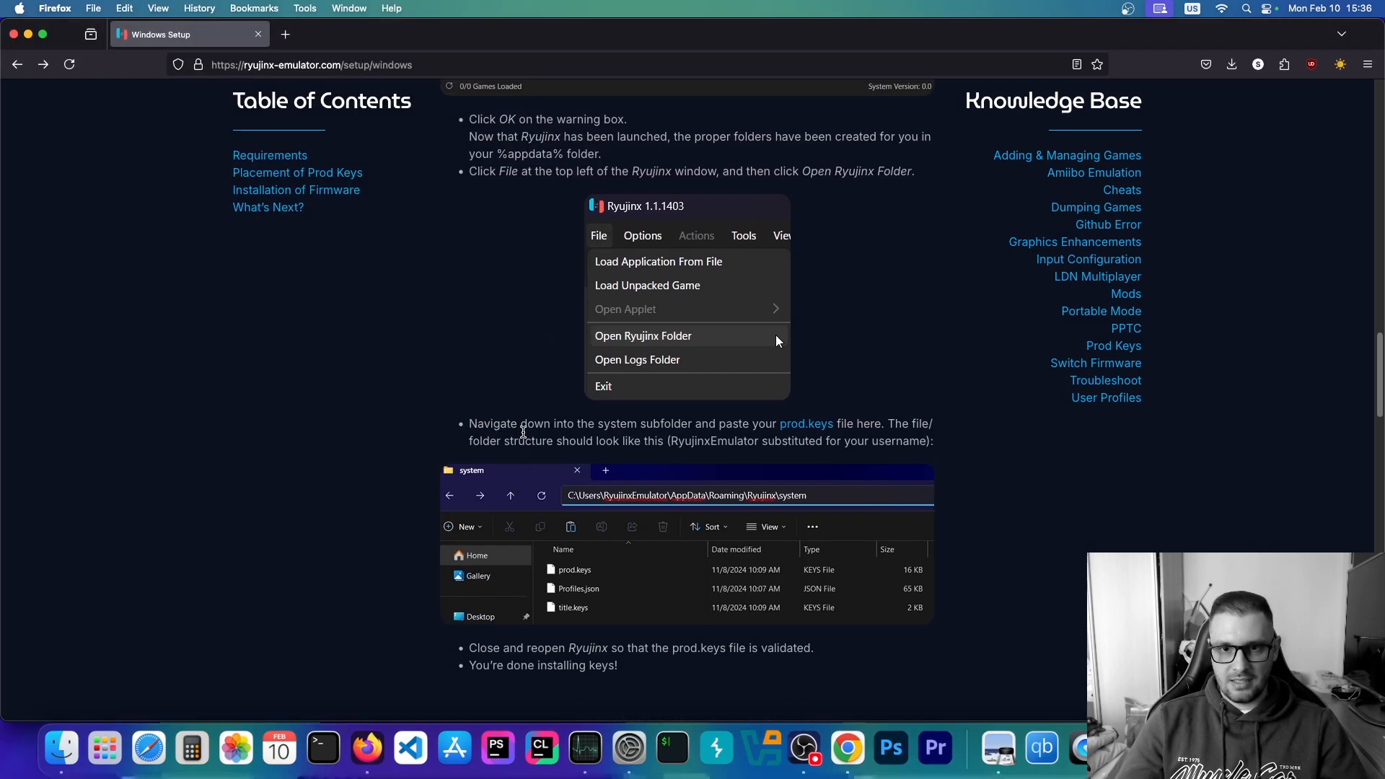
Open the Ryujinx data folder from the emulator and check the guide for the subfolder that receives the keys.
click(1130, 748)
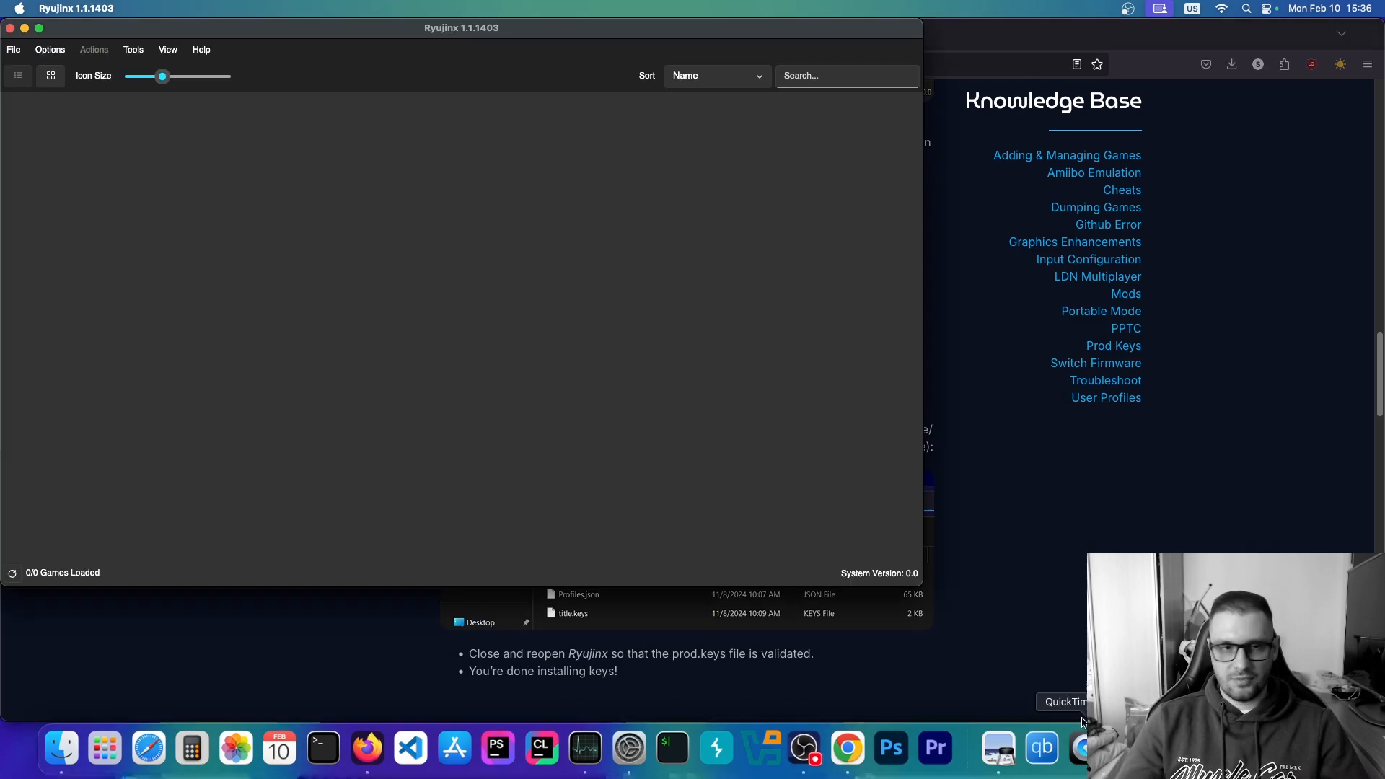
click(18, 52)
click(32, 129)
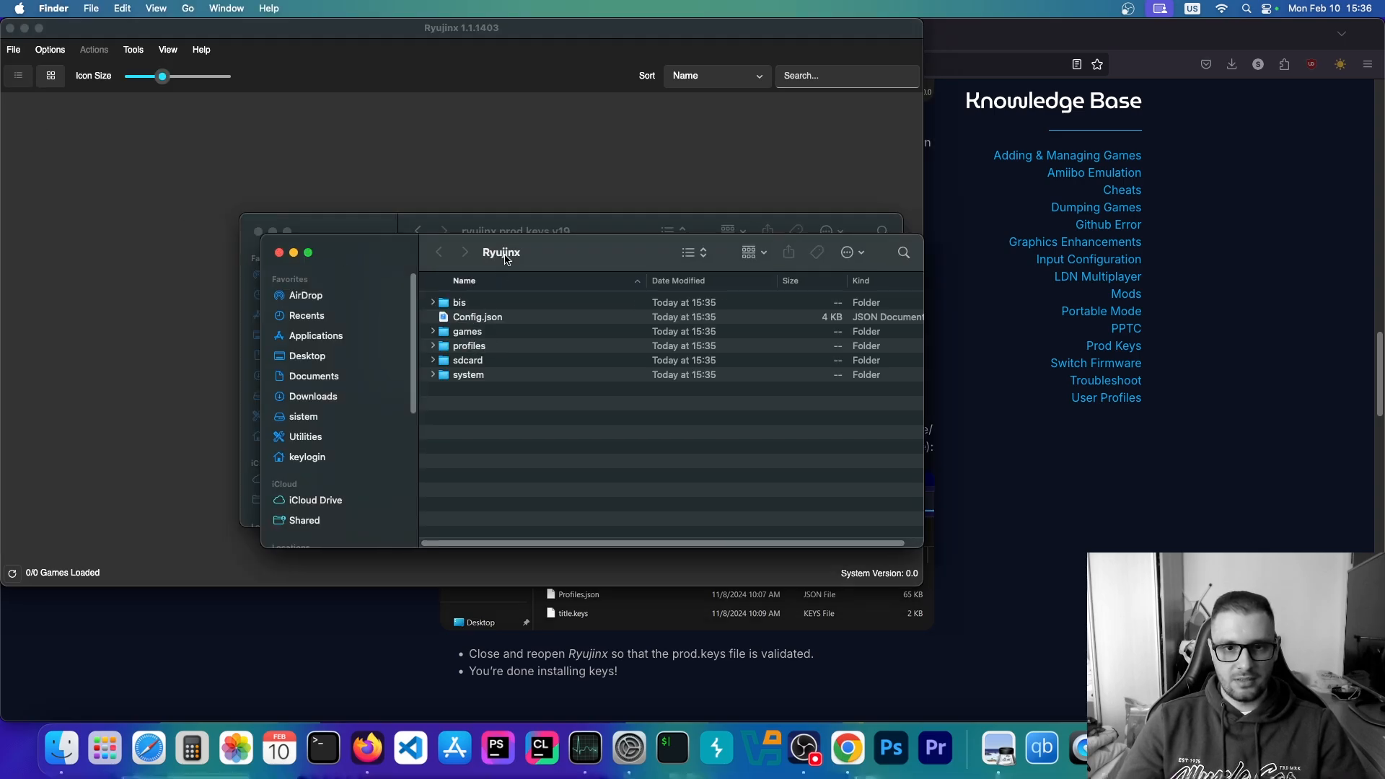
drag(506, 261, 674, 390)
click(207, 670)
scroll(305, 553, down, 1)
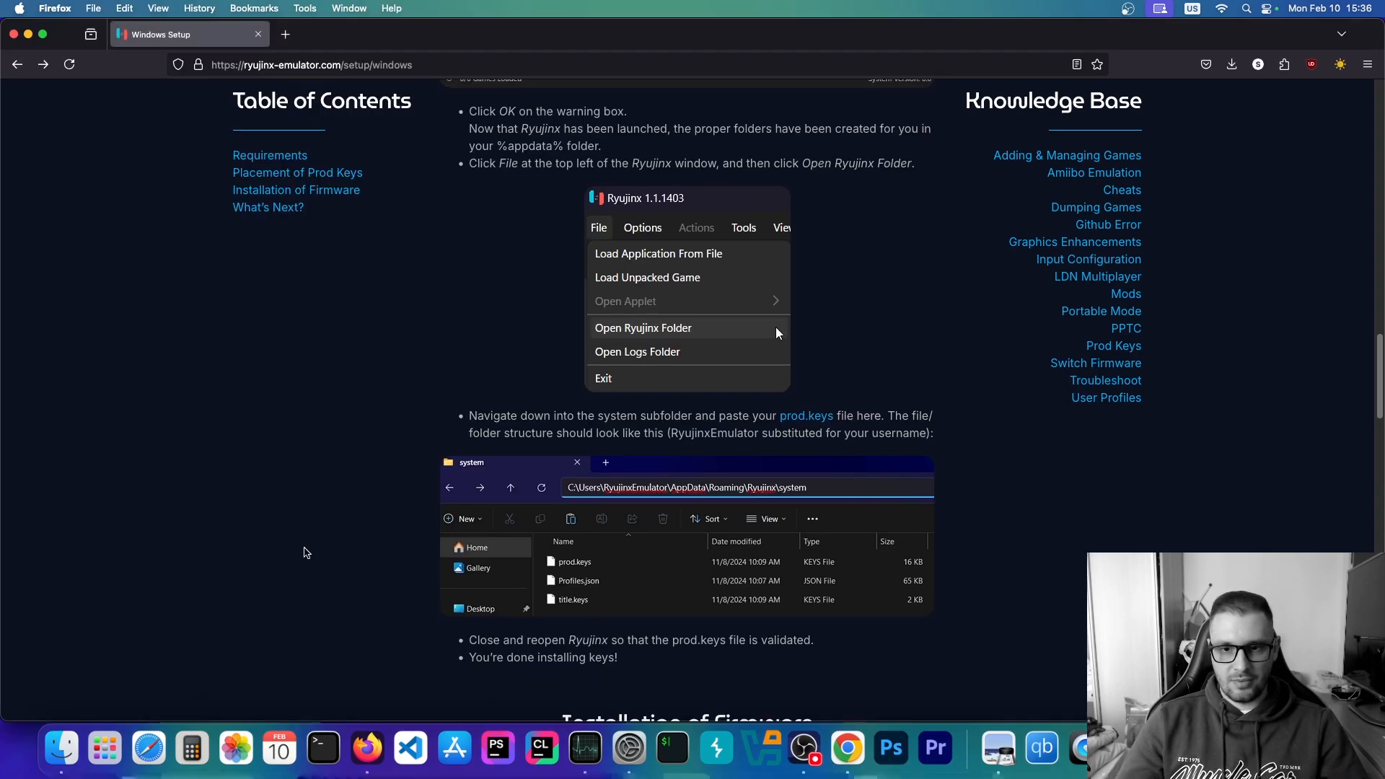
scroll(304, 553, down, 1)
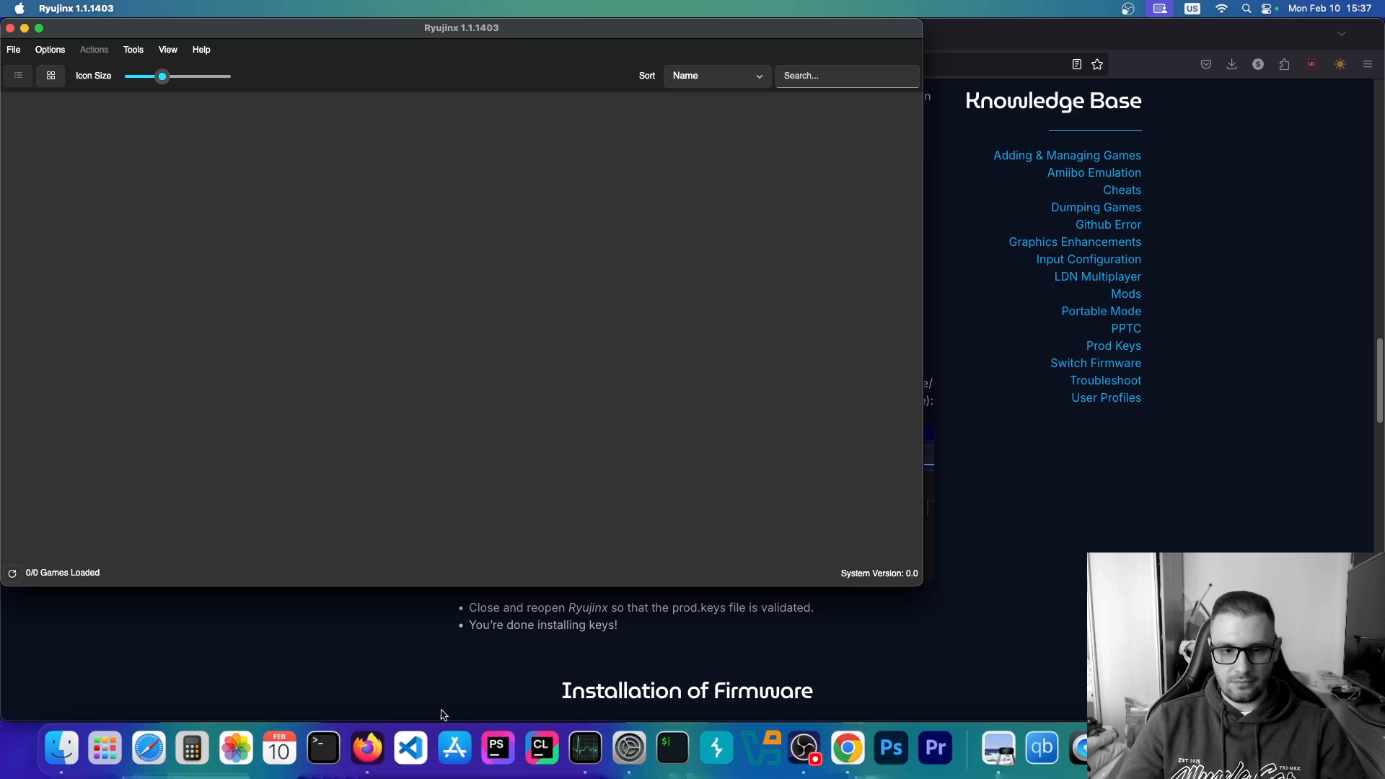
Open the ryujinx prod keys v19 folder in Downloads and copy both prod.keys and title.keys.
click(1192, 748)
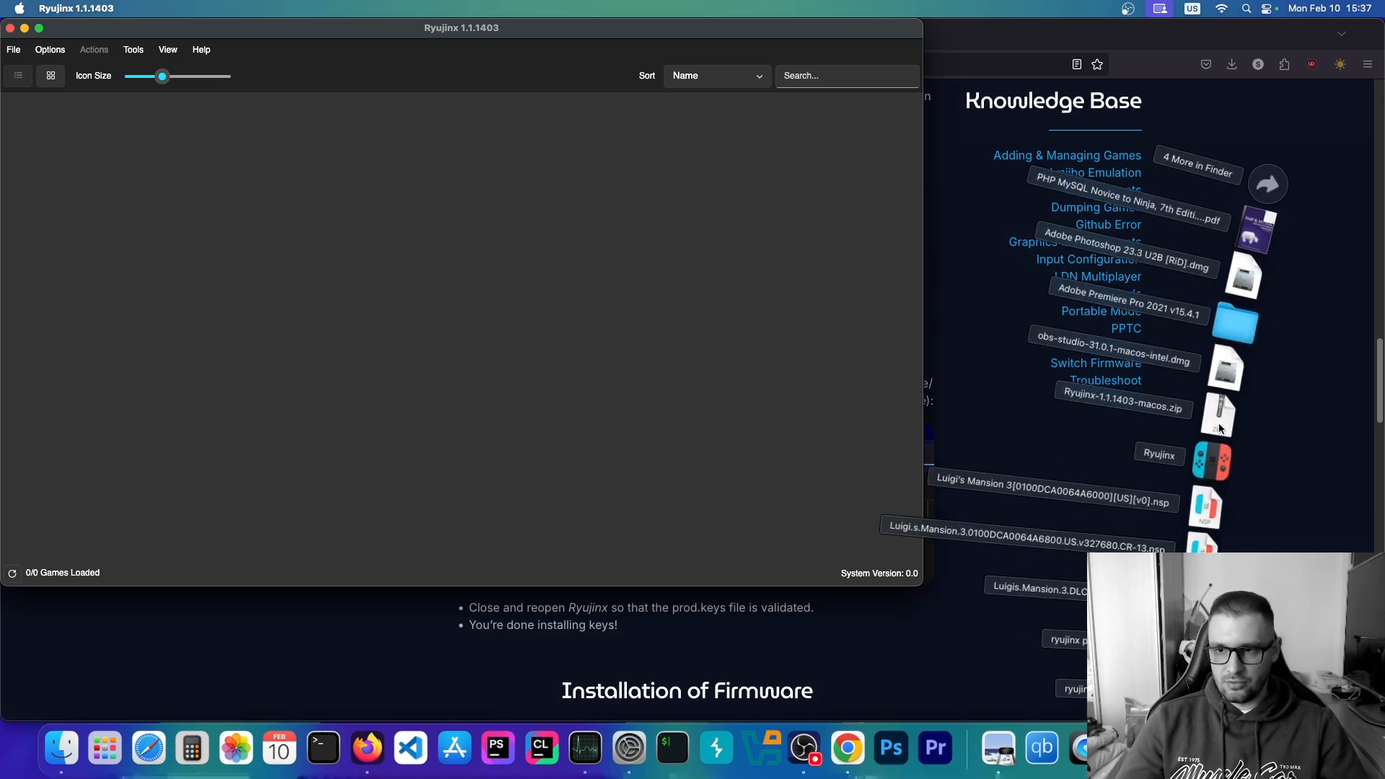
click(1268, 185)
click(706, 571)
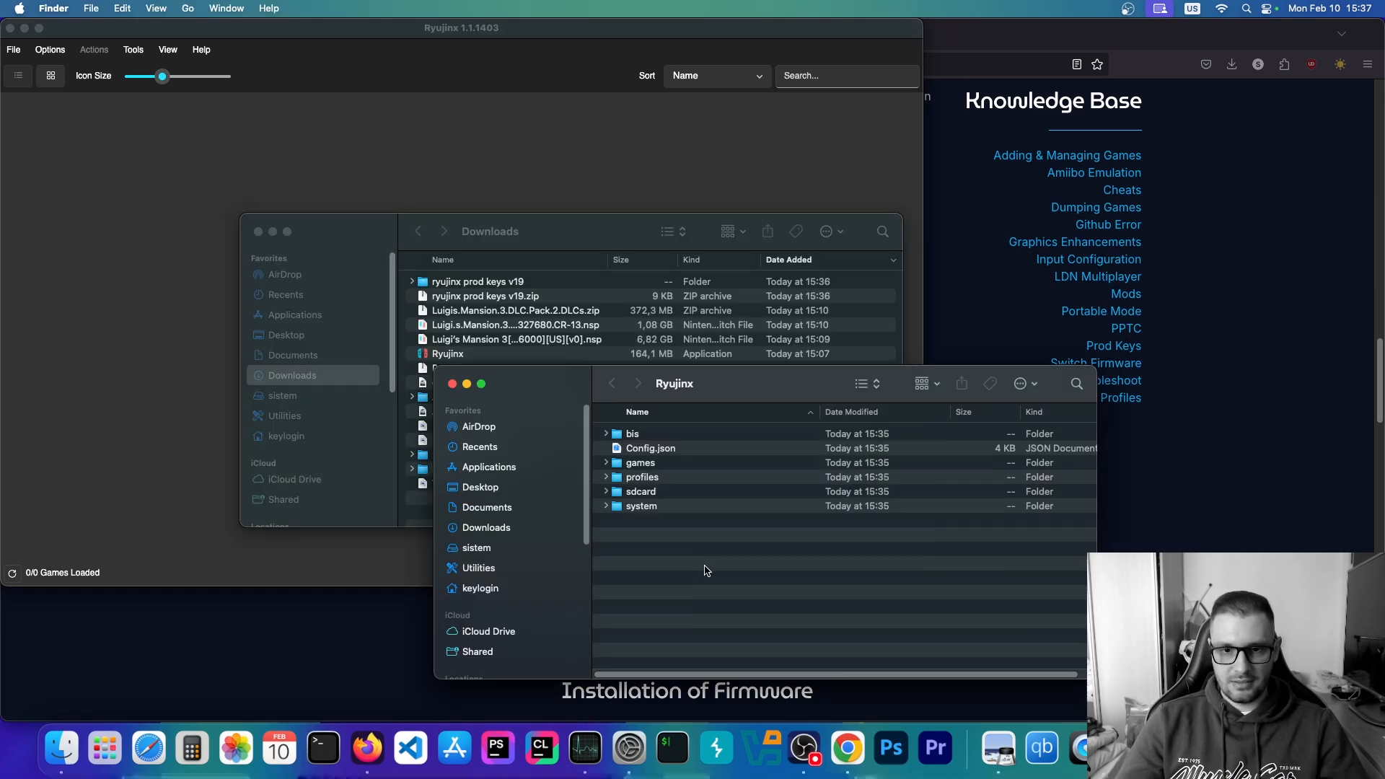
double_click(469, 284)
click(468, 285)
drag(453, 335, 453, 284)
right_click(454, 289)
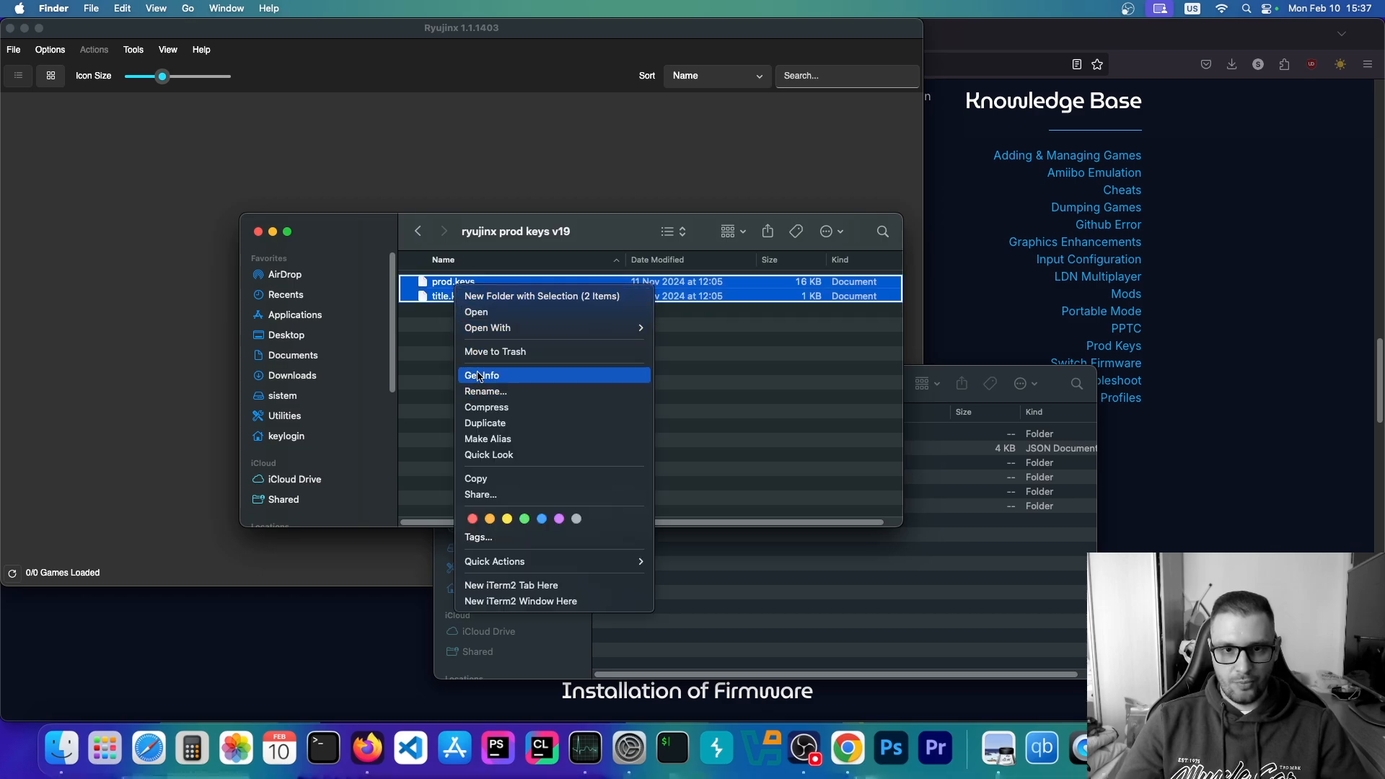
click(477, 479)
Open the system subfolder of the Ryujinx folder and paste the copied prod.keys and title.keys files there.
click(734, 530)
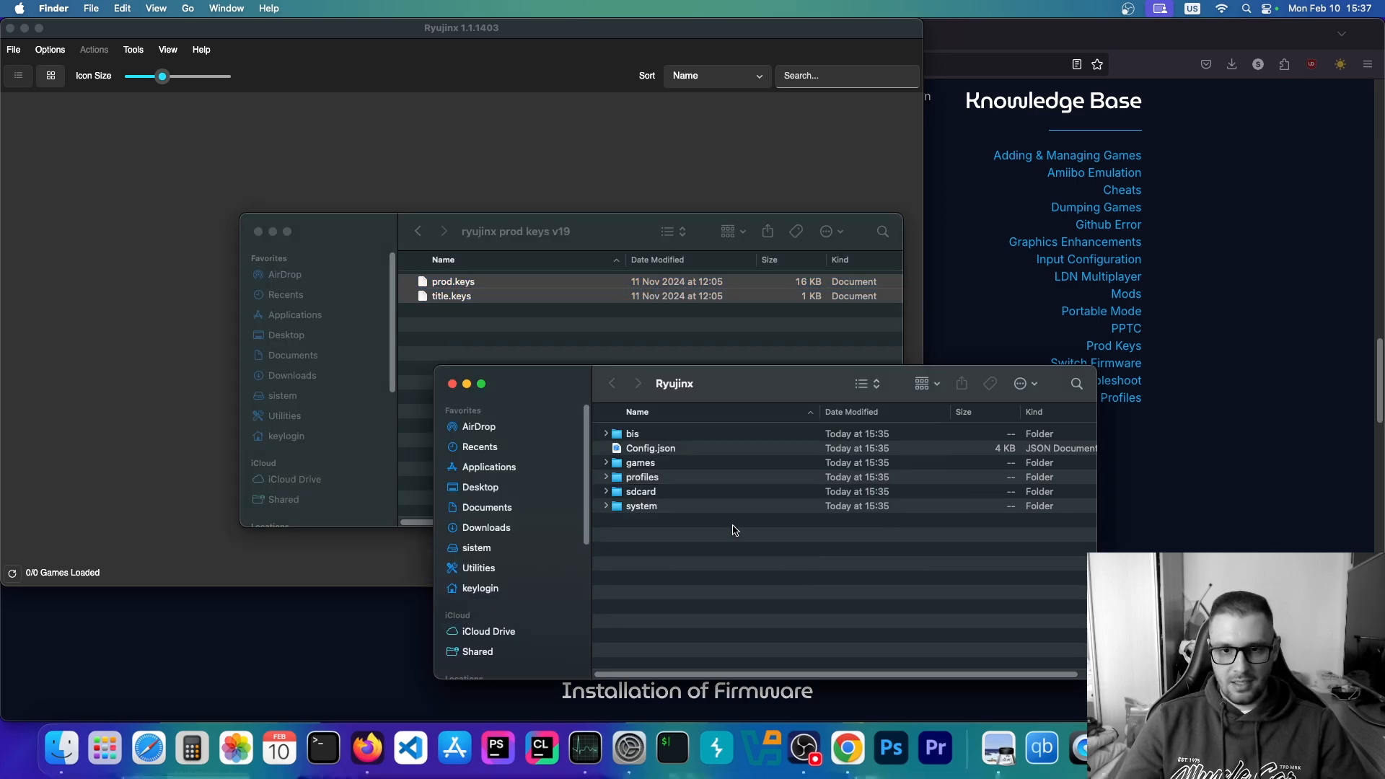
double_click(653, 507)
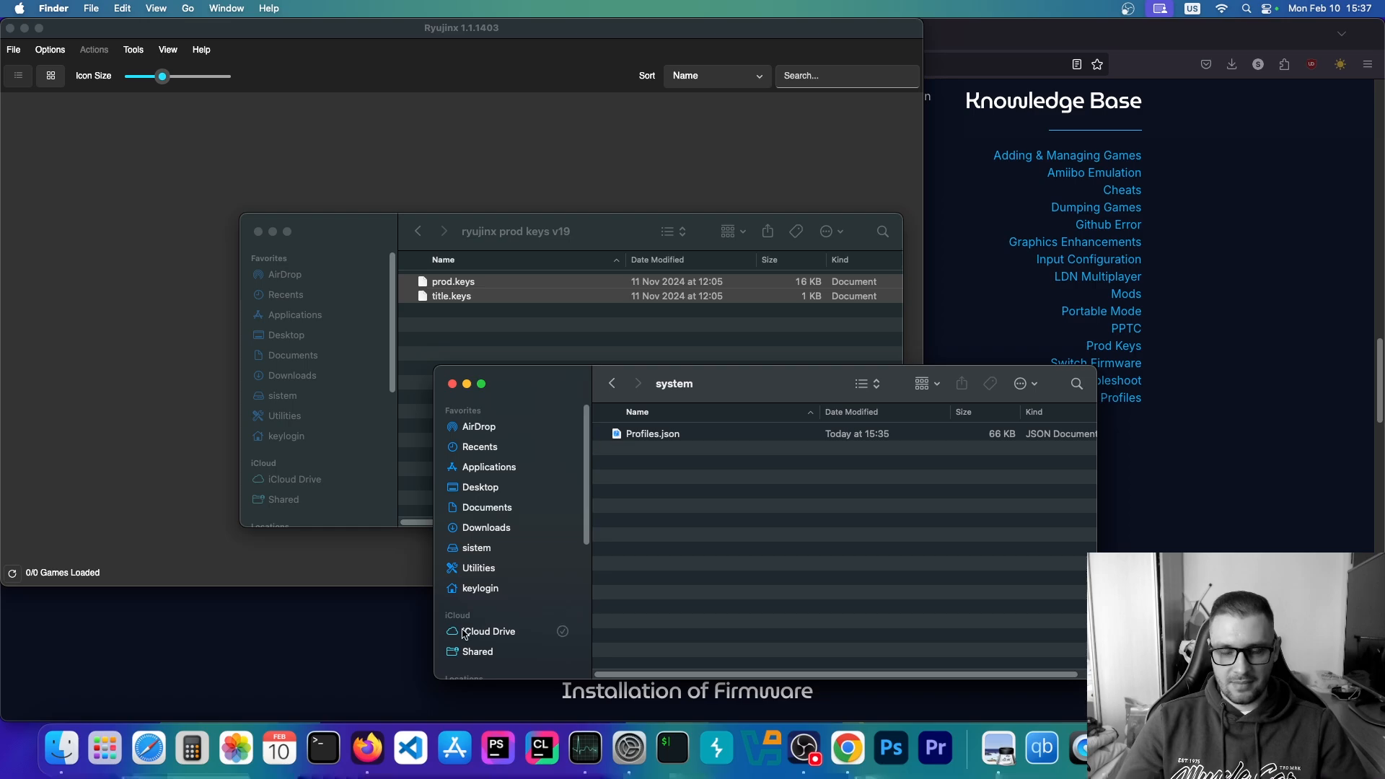
click(415, 630)
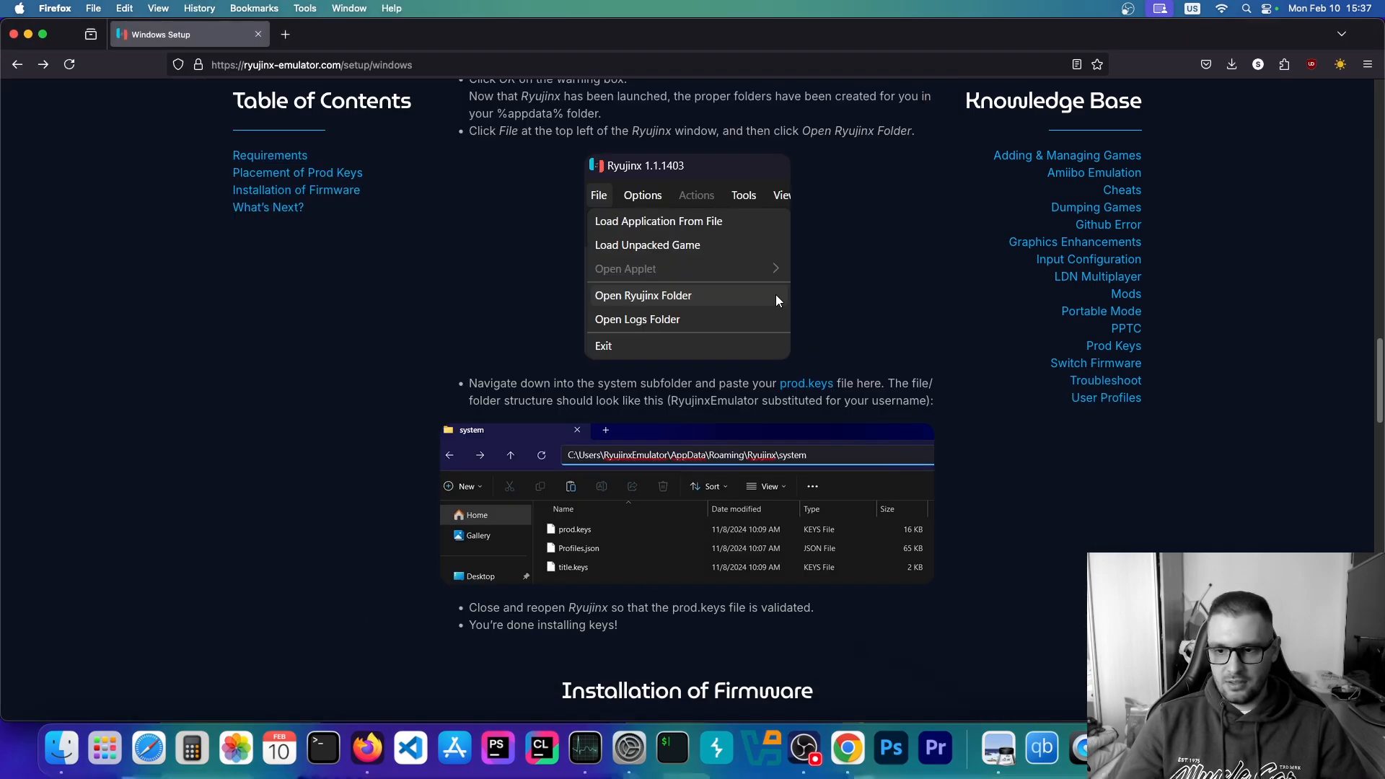
click(1192, 748)
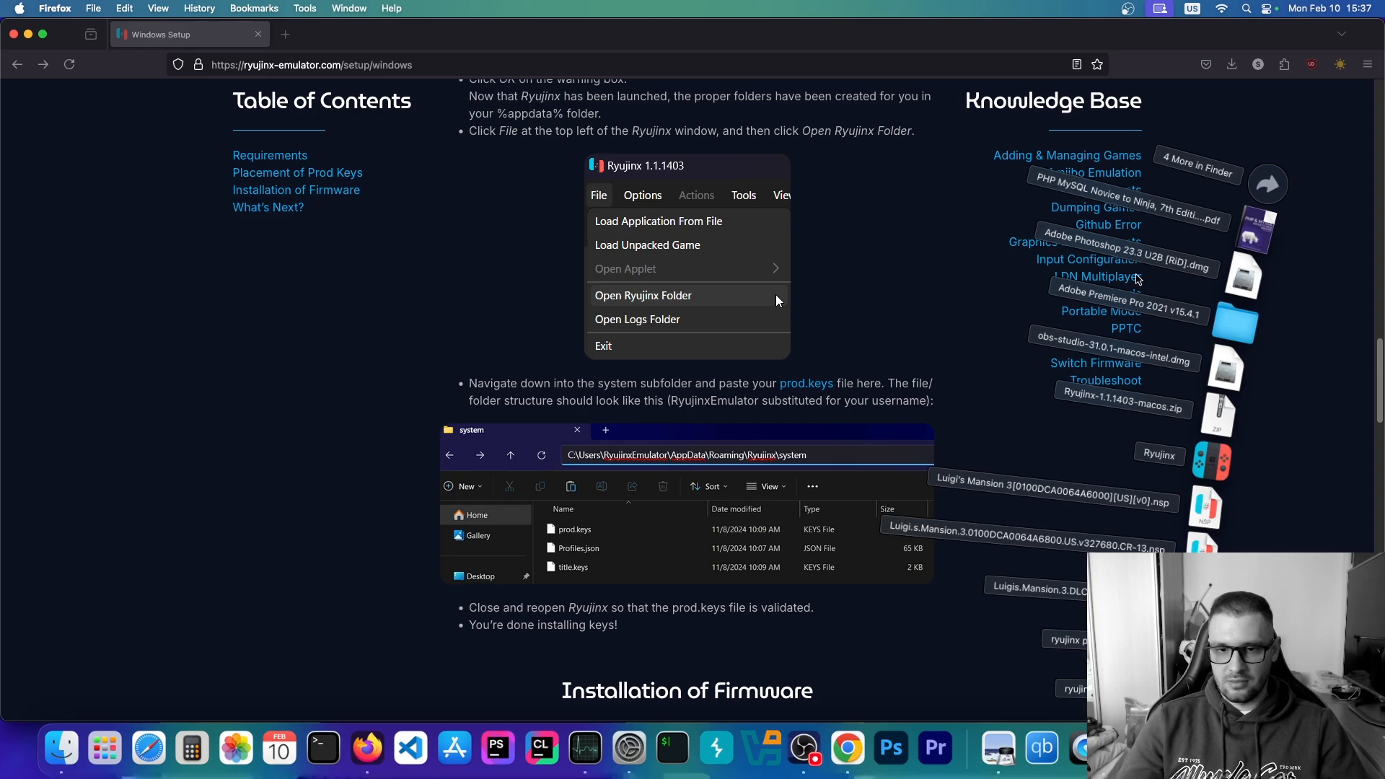
click(1264, 175)
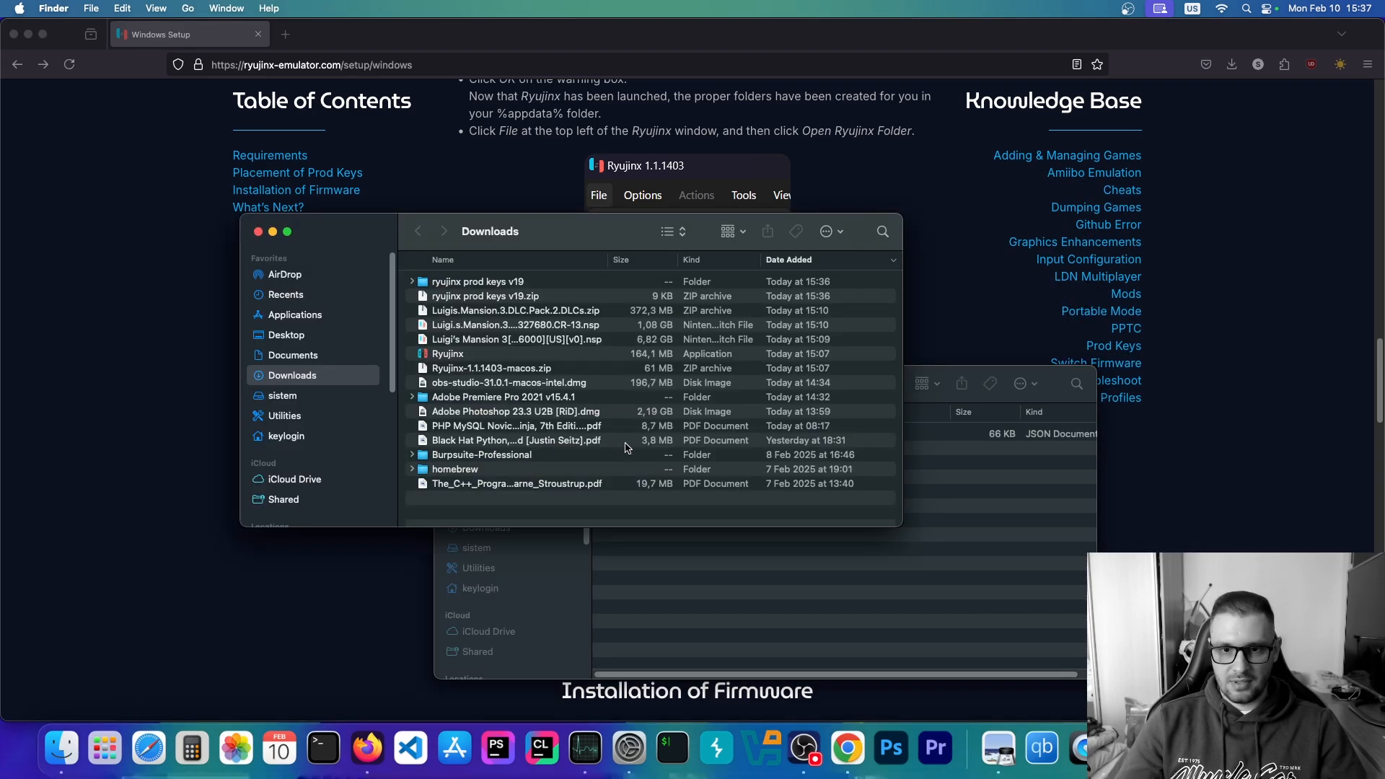
click(820, 547)
right_click(689, 512)
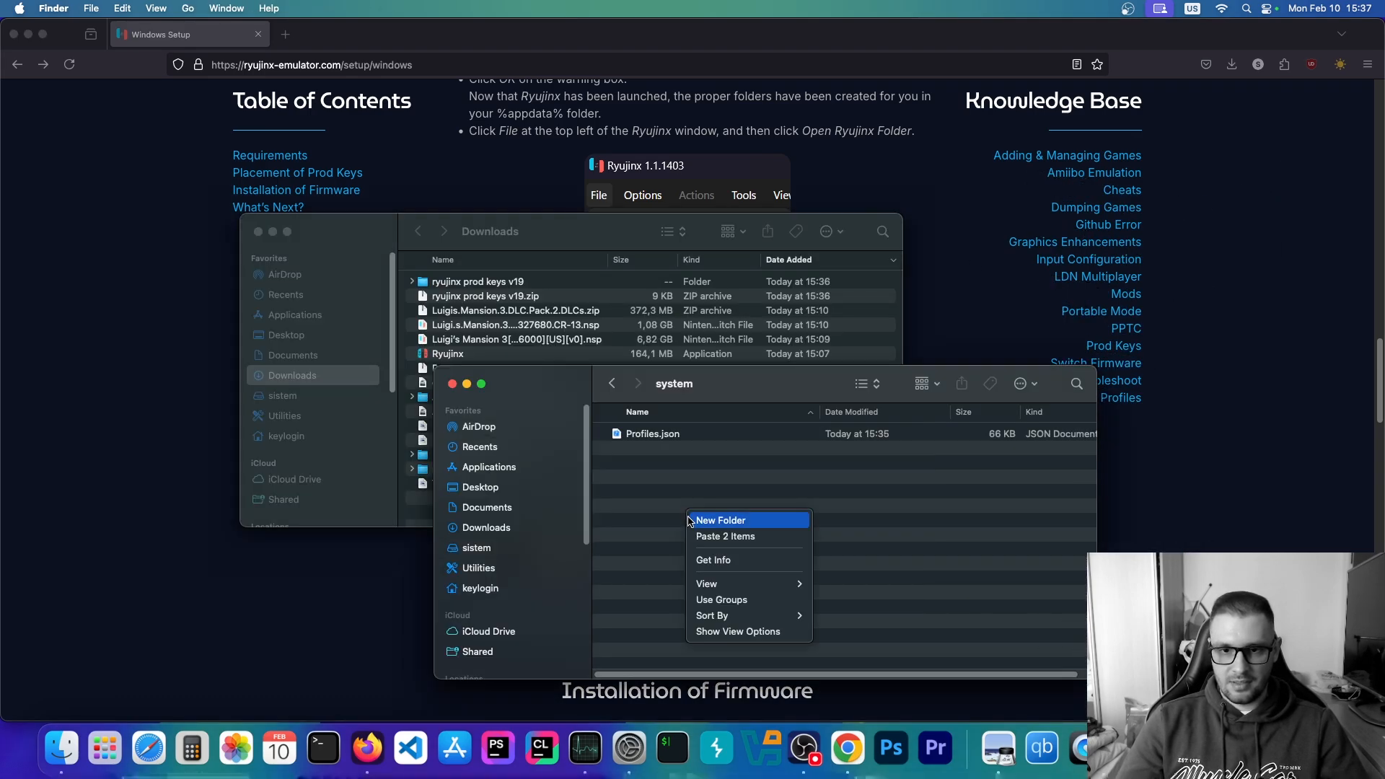
click(721, 537)
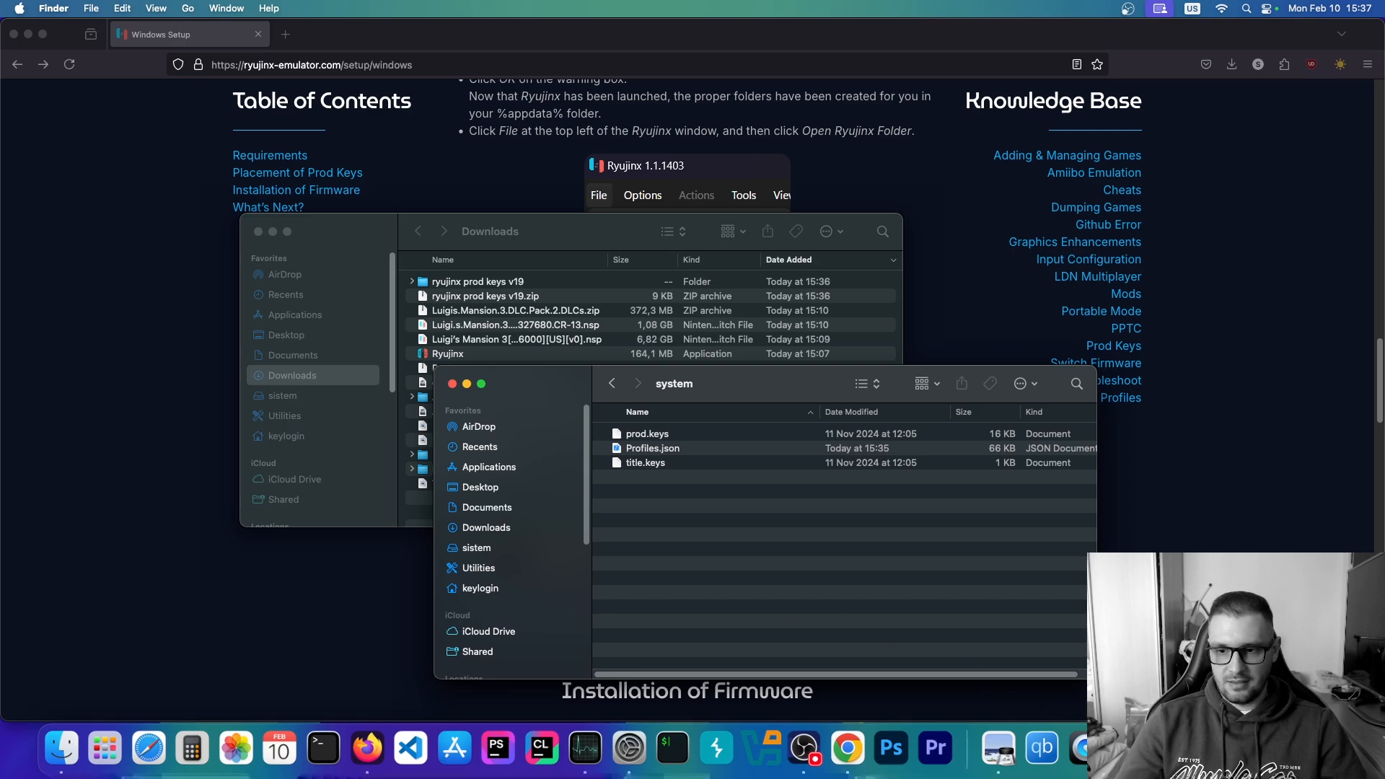
Close Ryujinx, relaunch it from the Downloads folder, and dismiss the release information error.
click(1129, 748)
click(10, 29)
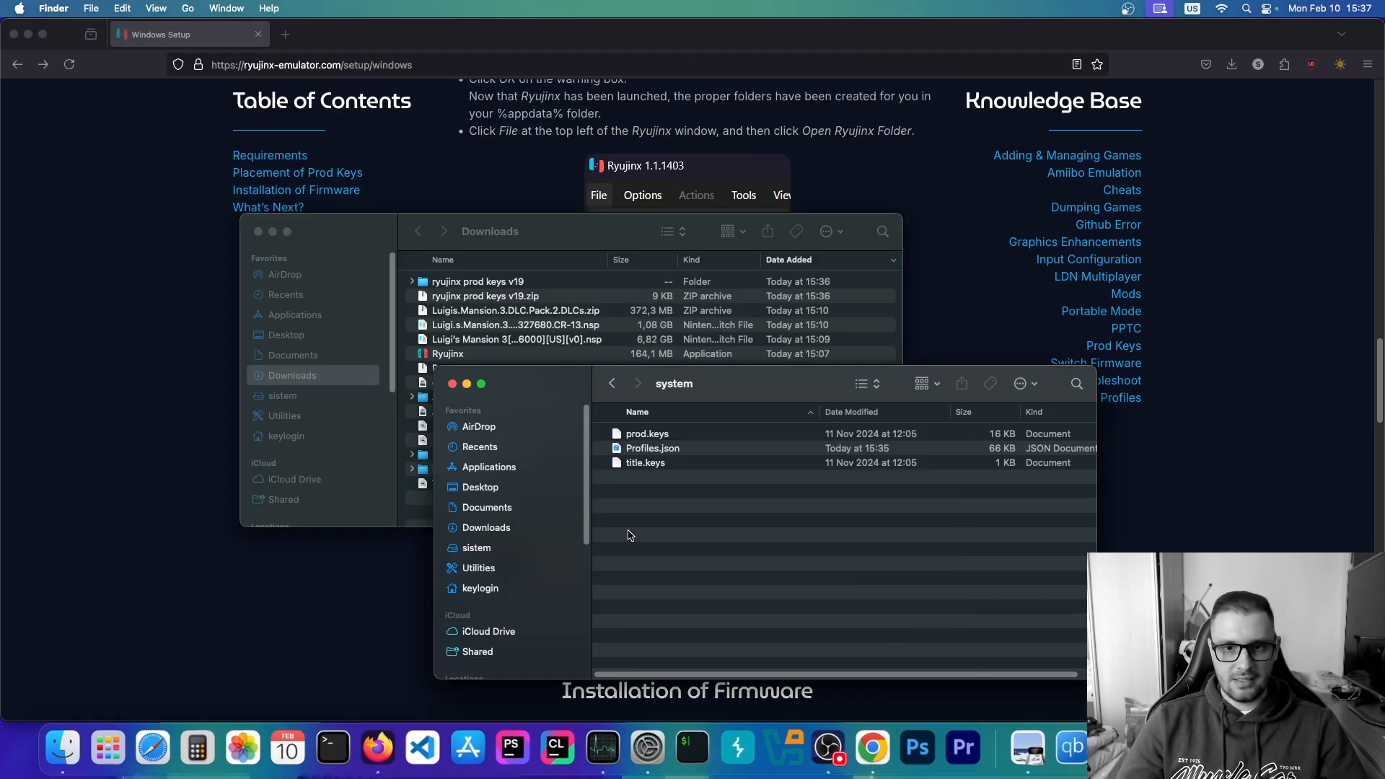
double_click(445, 354)
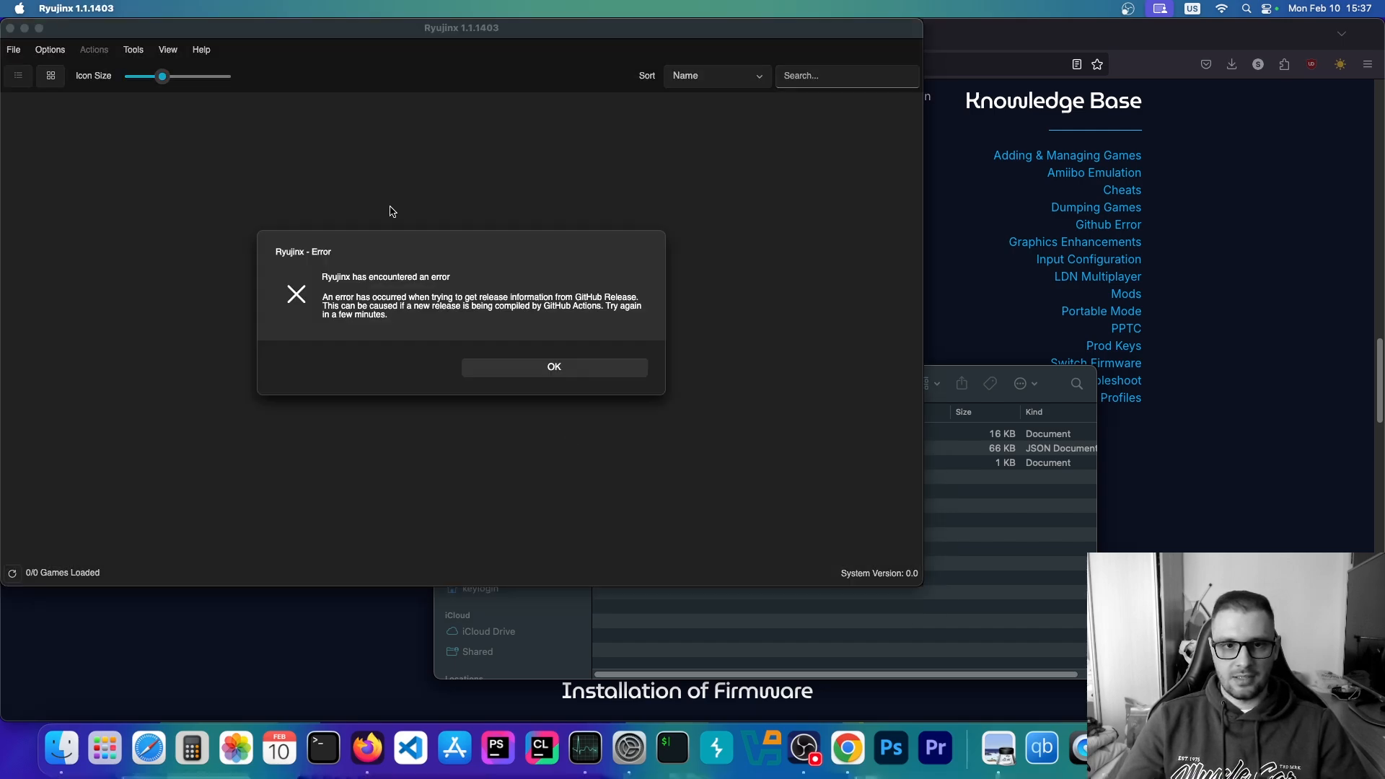
click(518, 369)
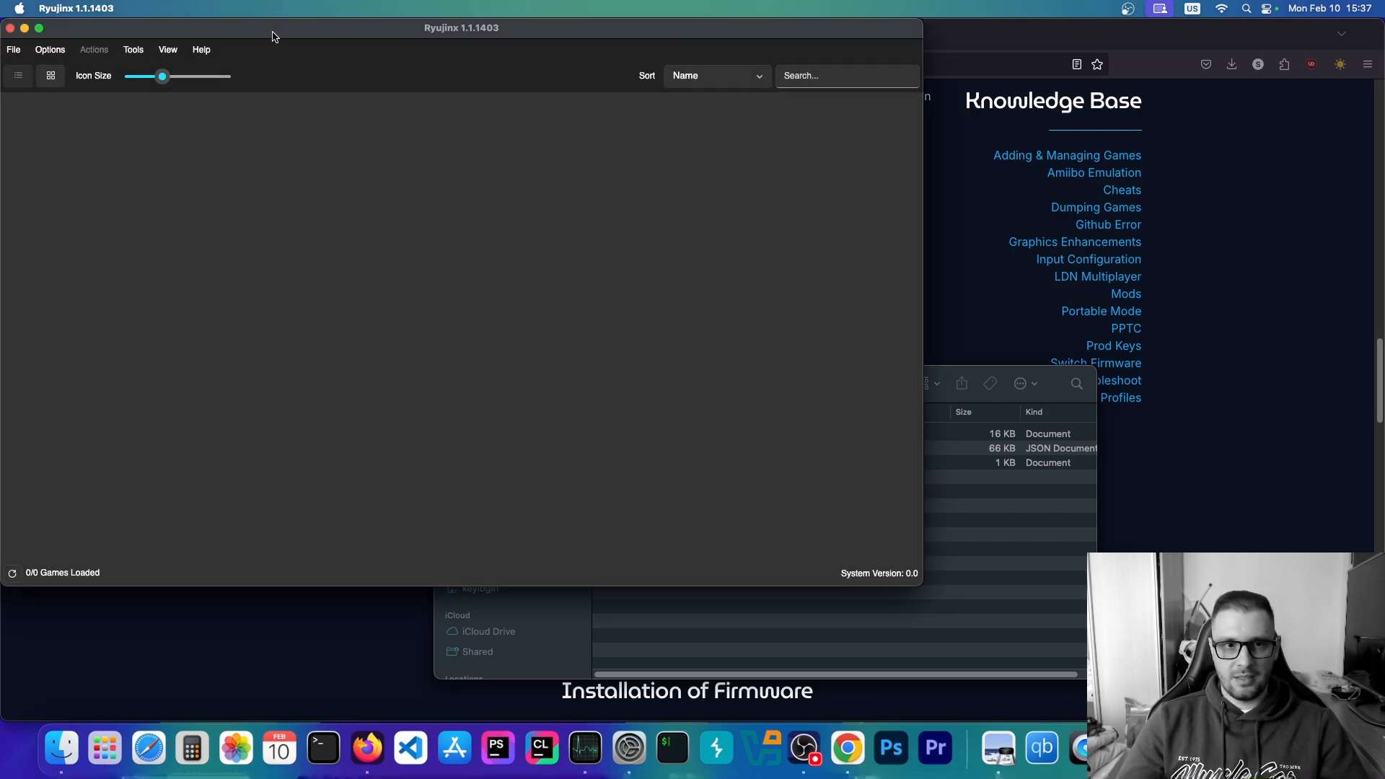
drag(274, 36, 599, 142)
Open the firmware page from the setup guide and download the latest v19.0.1 Nintendo Switch Firmware.
click(215, 375)
scroll(346, 396, down, 5)
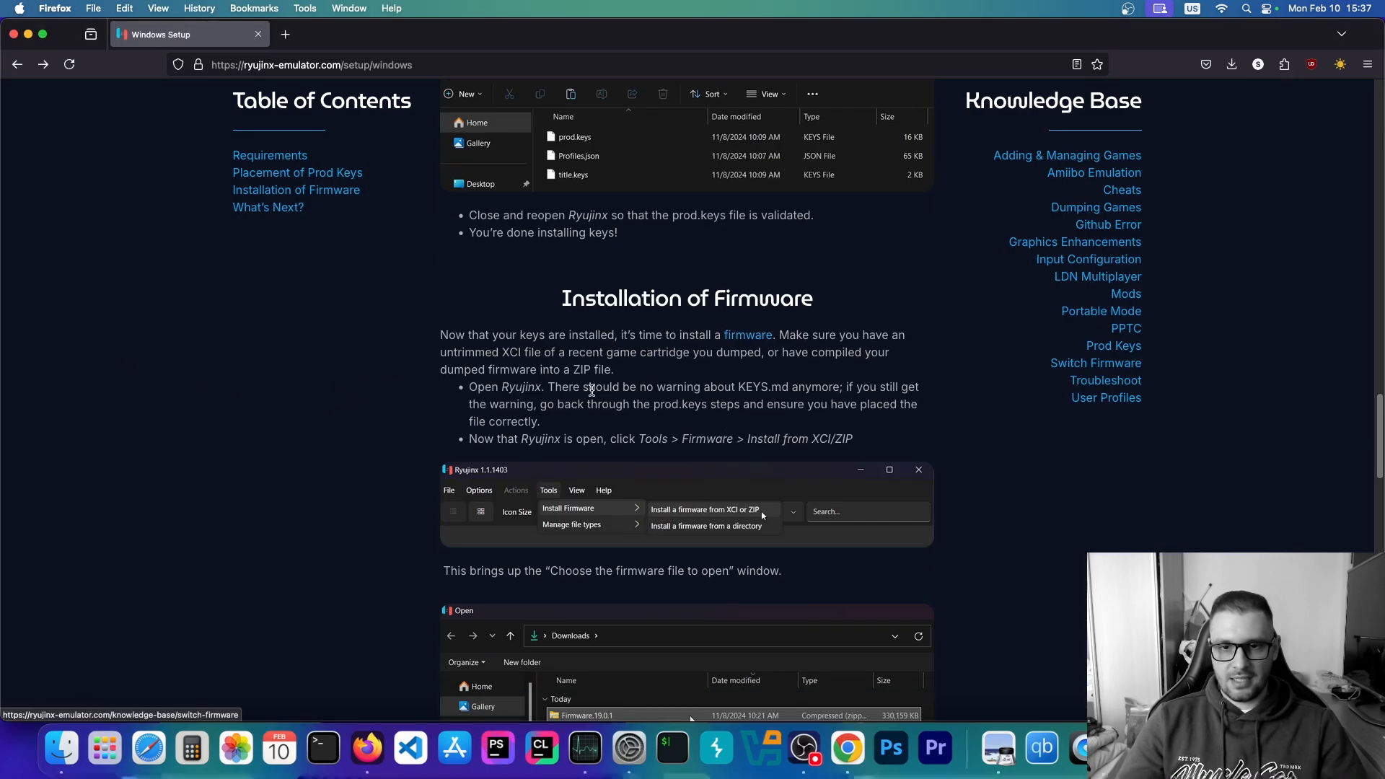
click(749, 339)
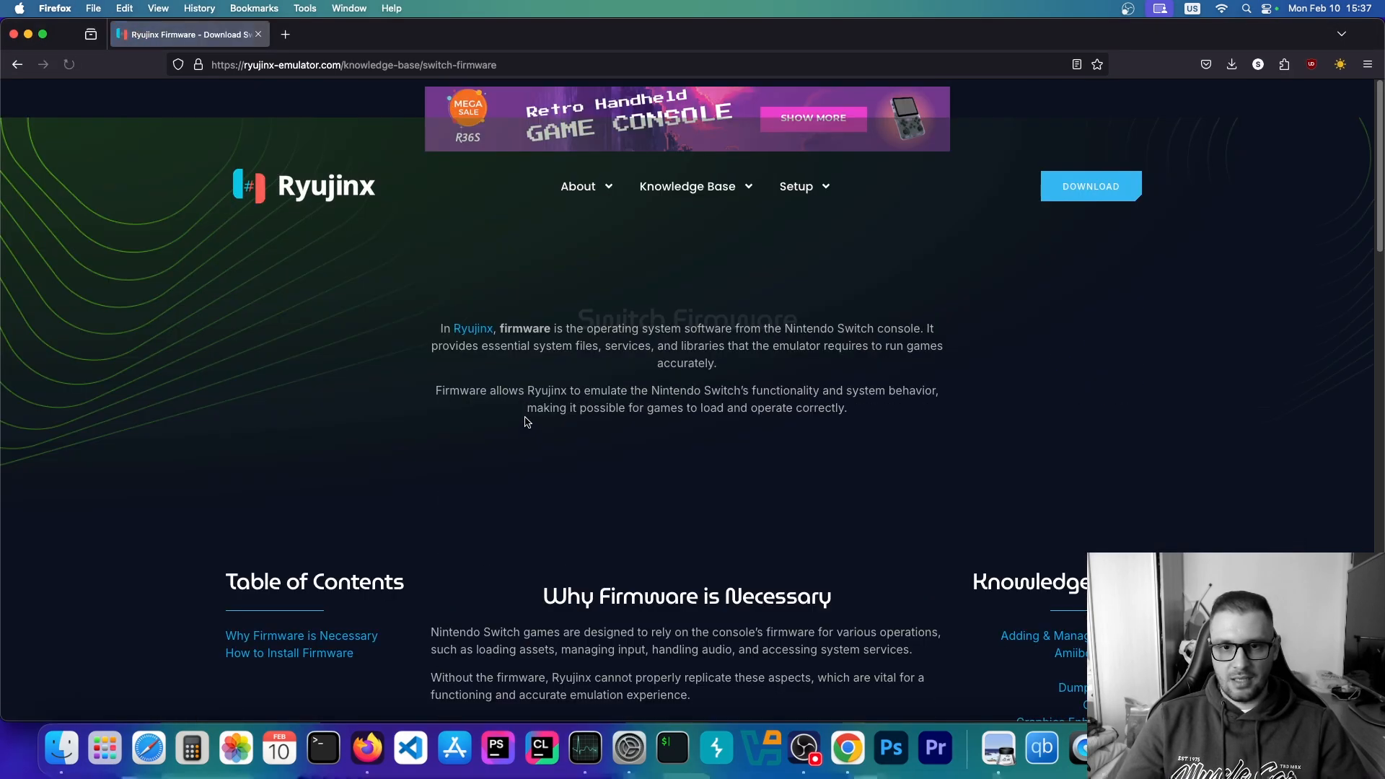
scroll(541, 418, down, 5)
scroll(541, 418, down, 3)
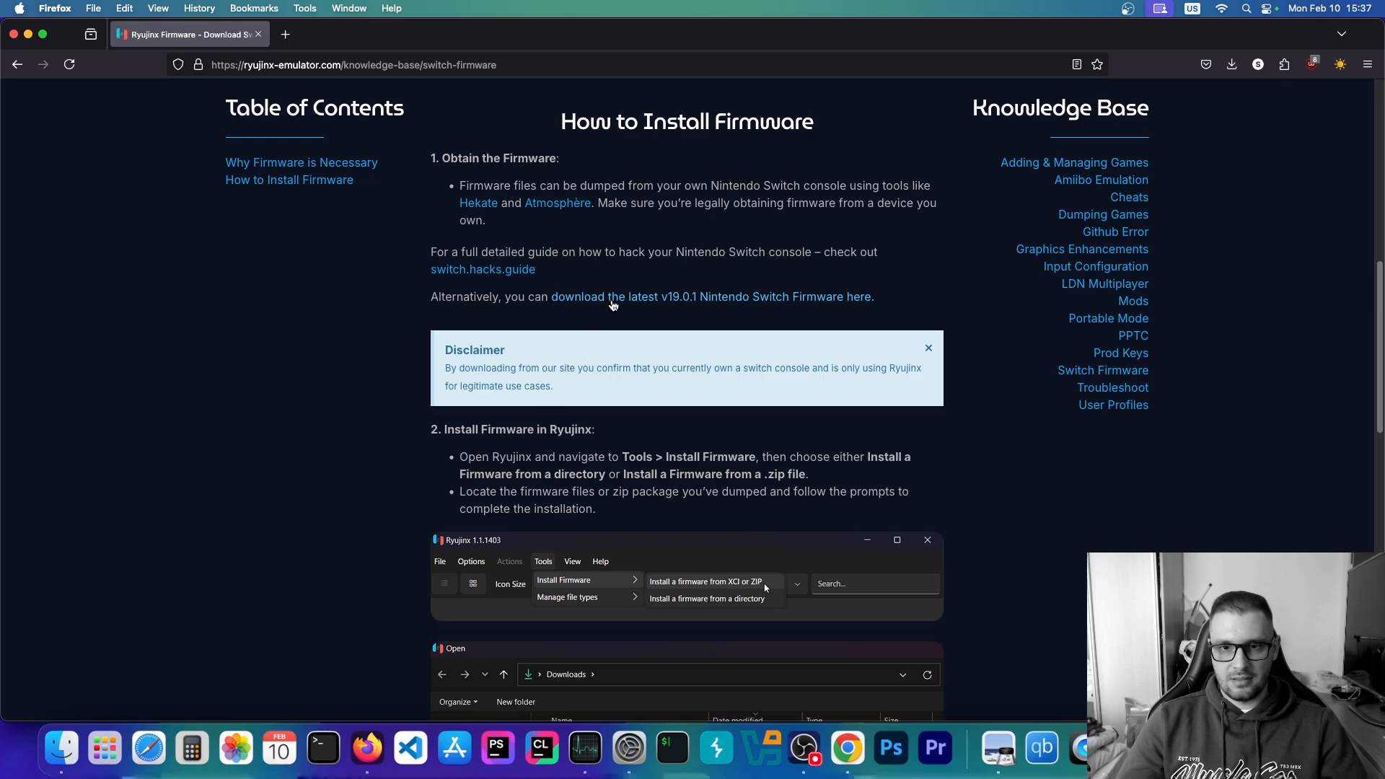
click(724, 307)
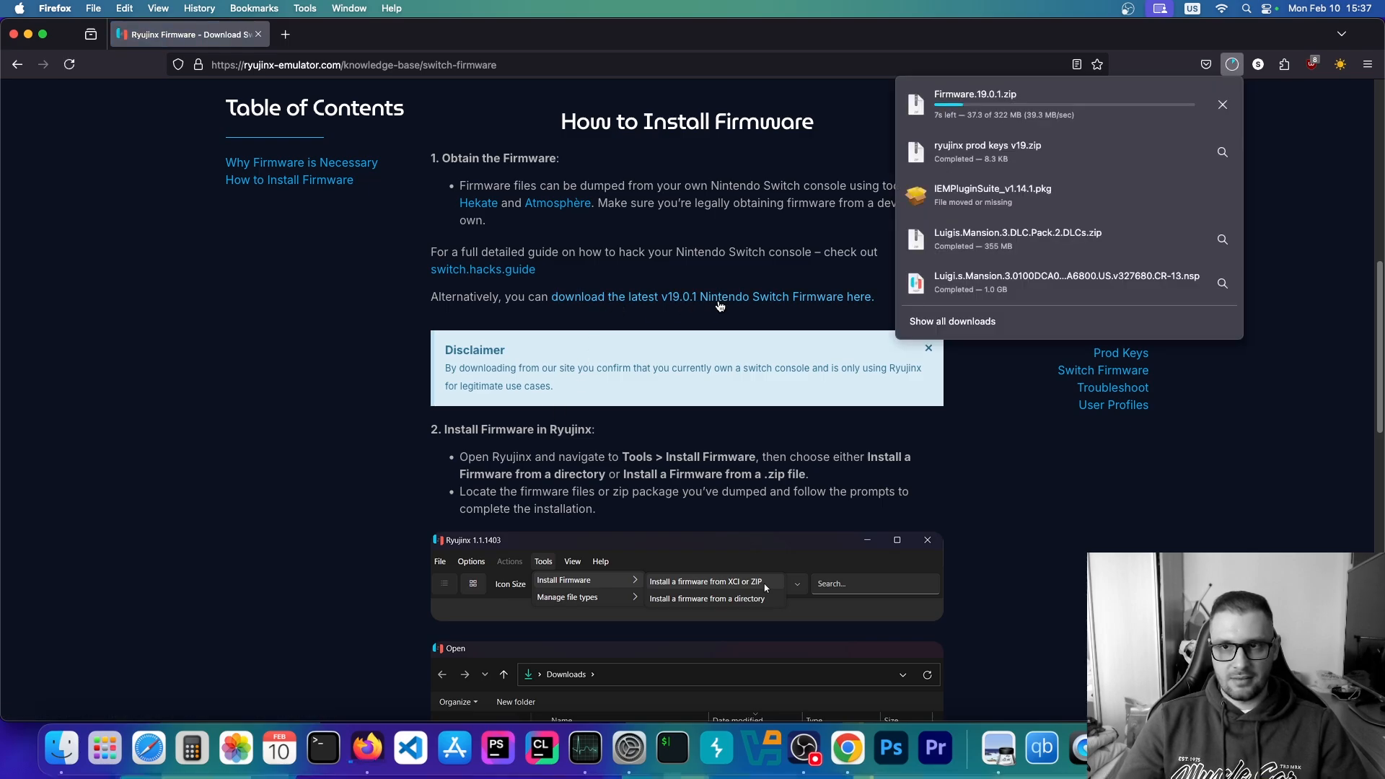
Extract the downloaded Firmware.19.0.1.zip, look inside the extracted folder, and return to the firmware installation instructions.
scroll(344, 353, down, 3)
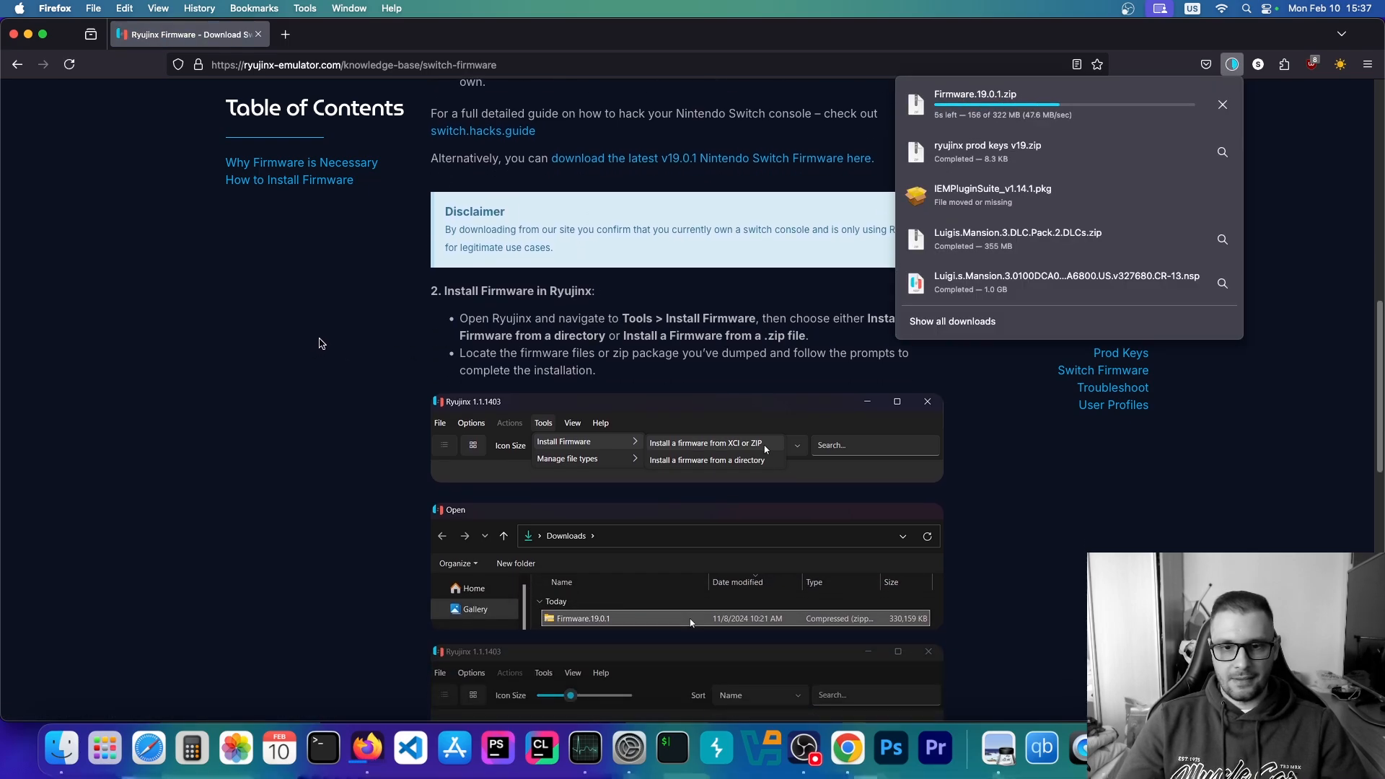
click(969, 108)
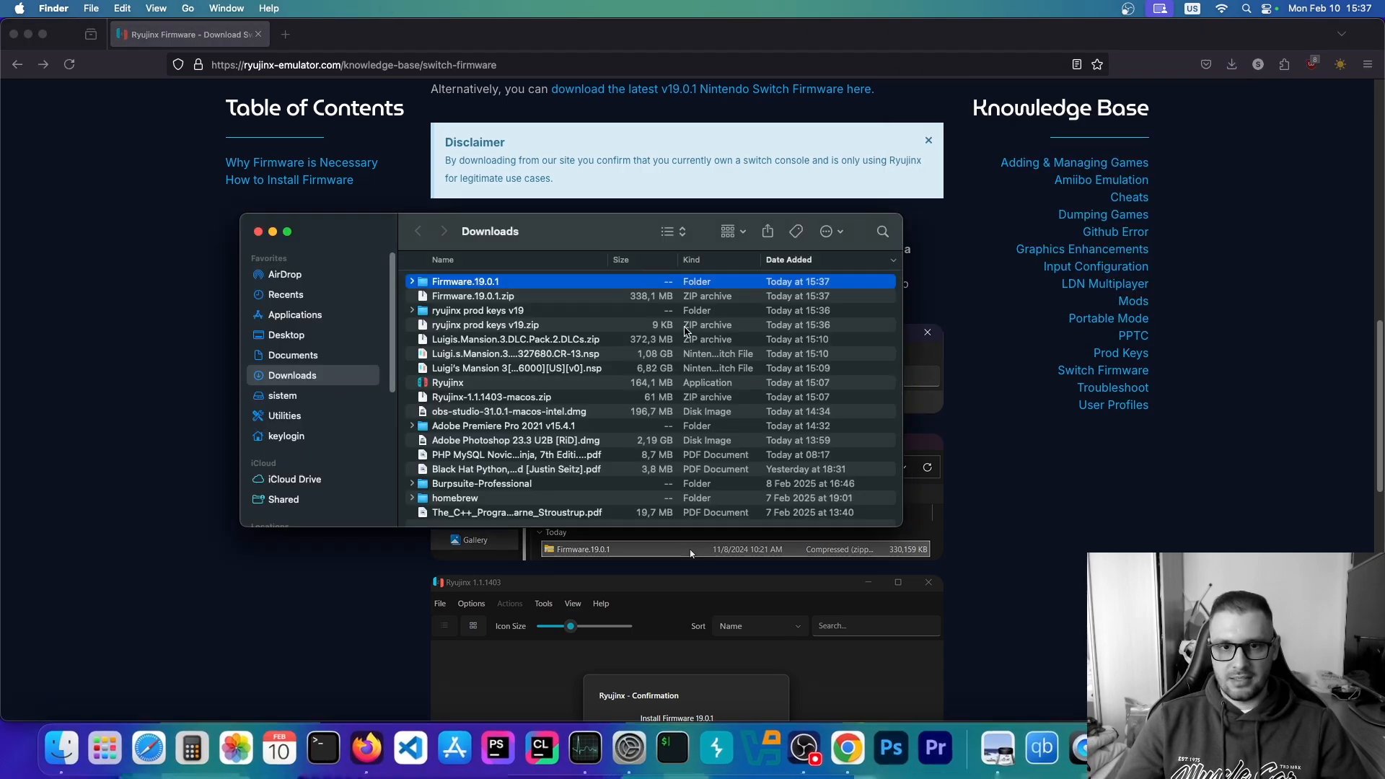
double_click(436, 282)
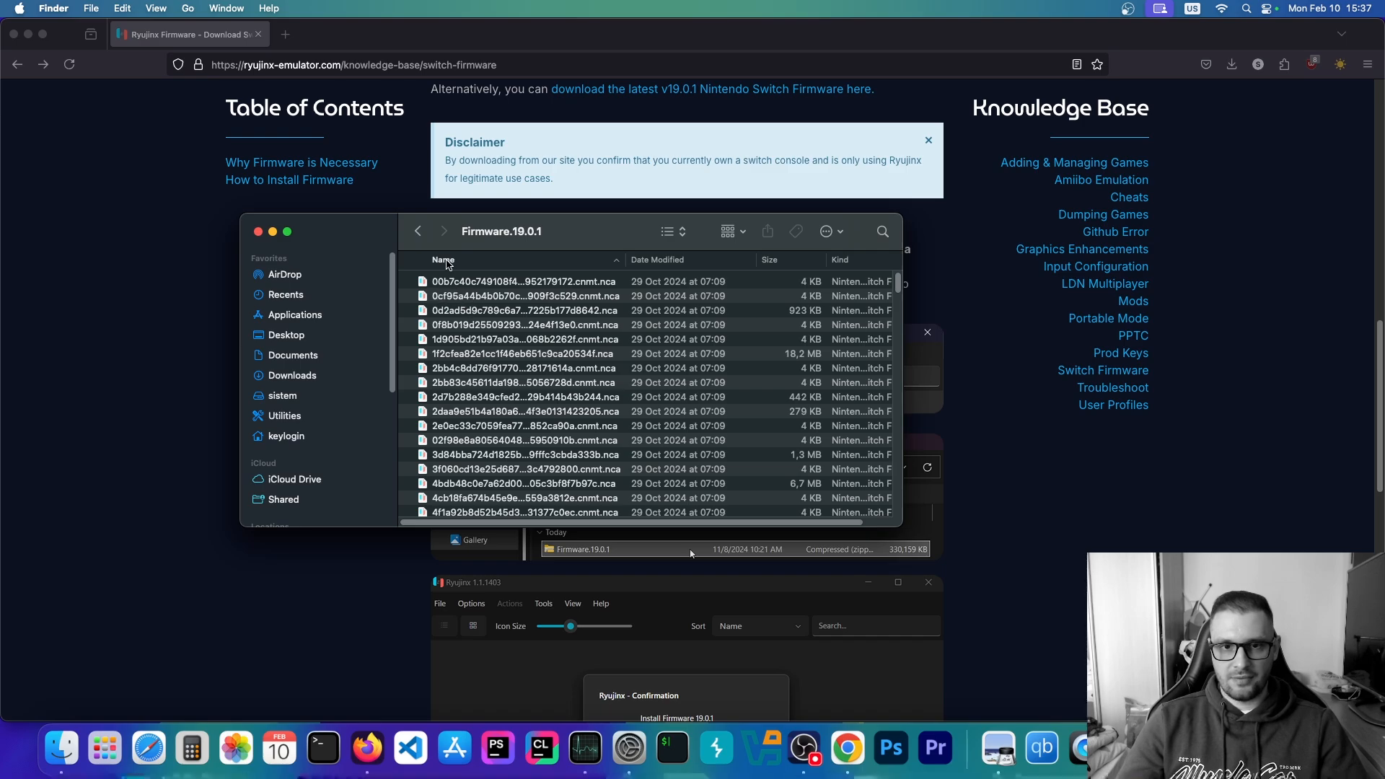
click(214, 559)
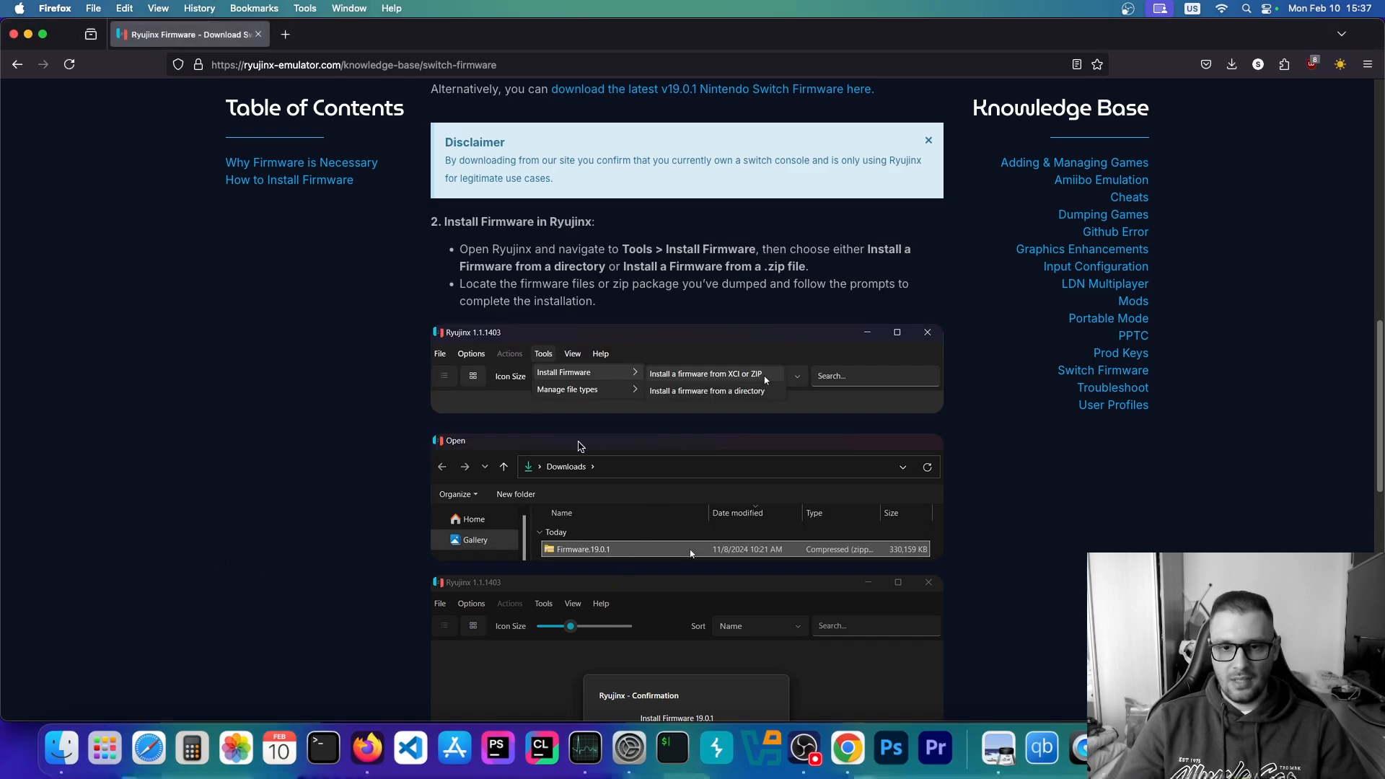
Switch to Ryujinx and install firmware 19.0.1 from Firmware.19.0.1.zip in the Downloads folder, confirming the installation.
click(1172, 748)
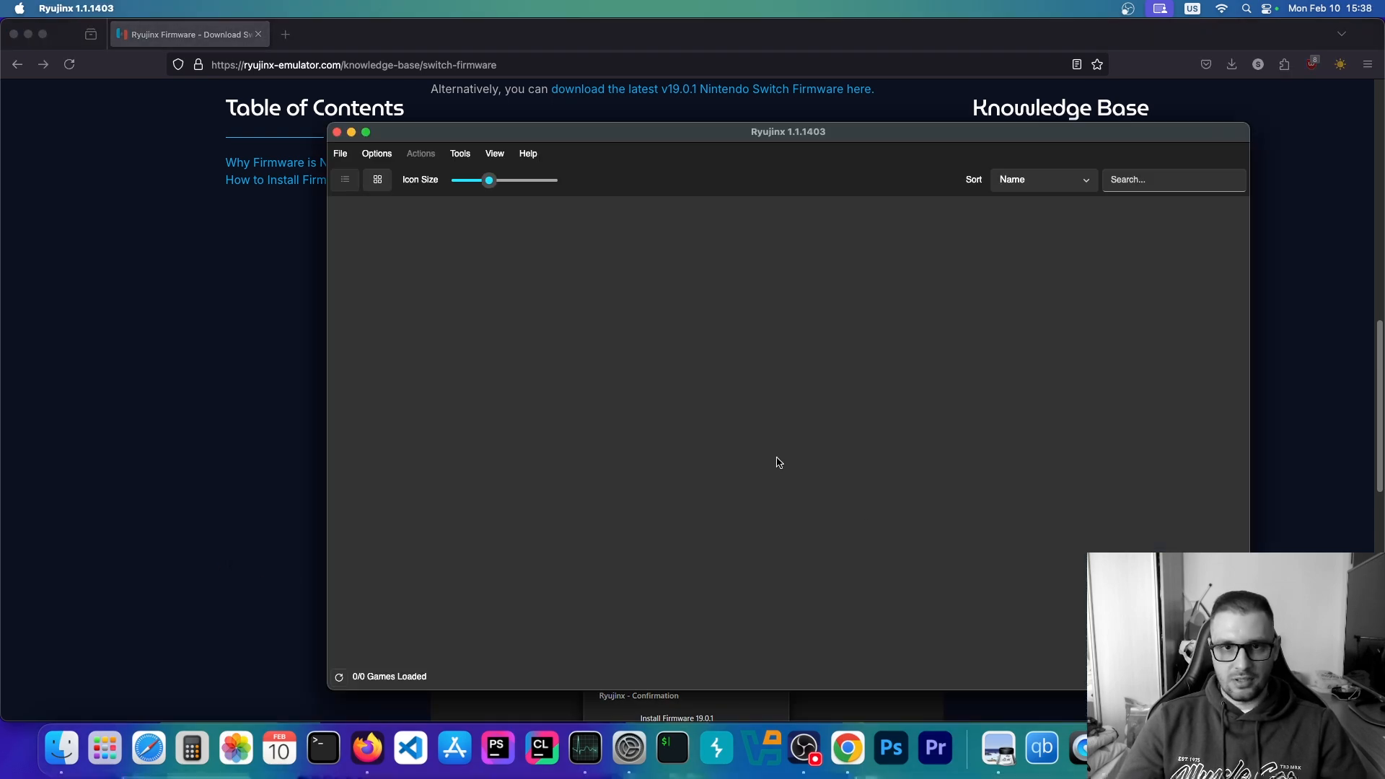
click(455, 155)
mouse_move(505, 175)
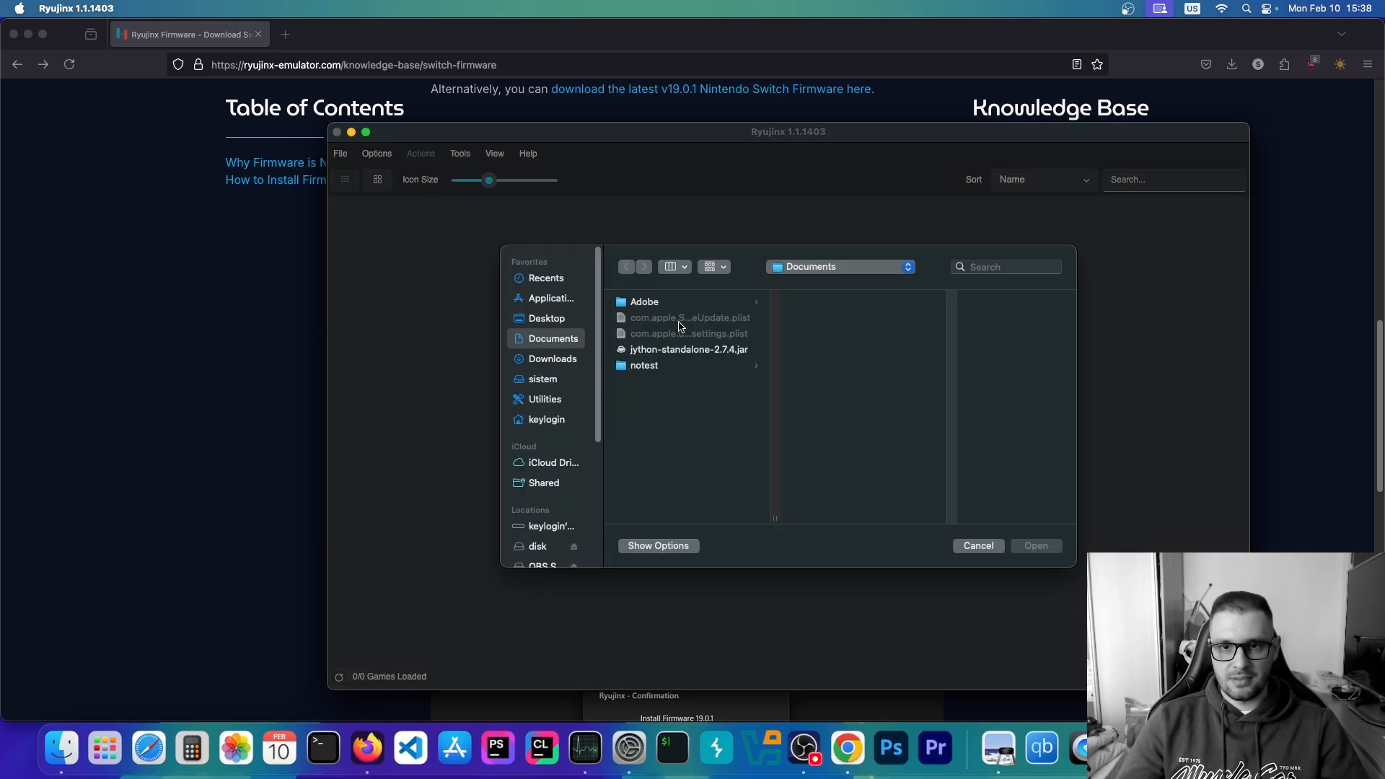
click(547, 364)
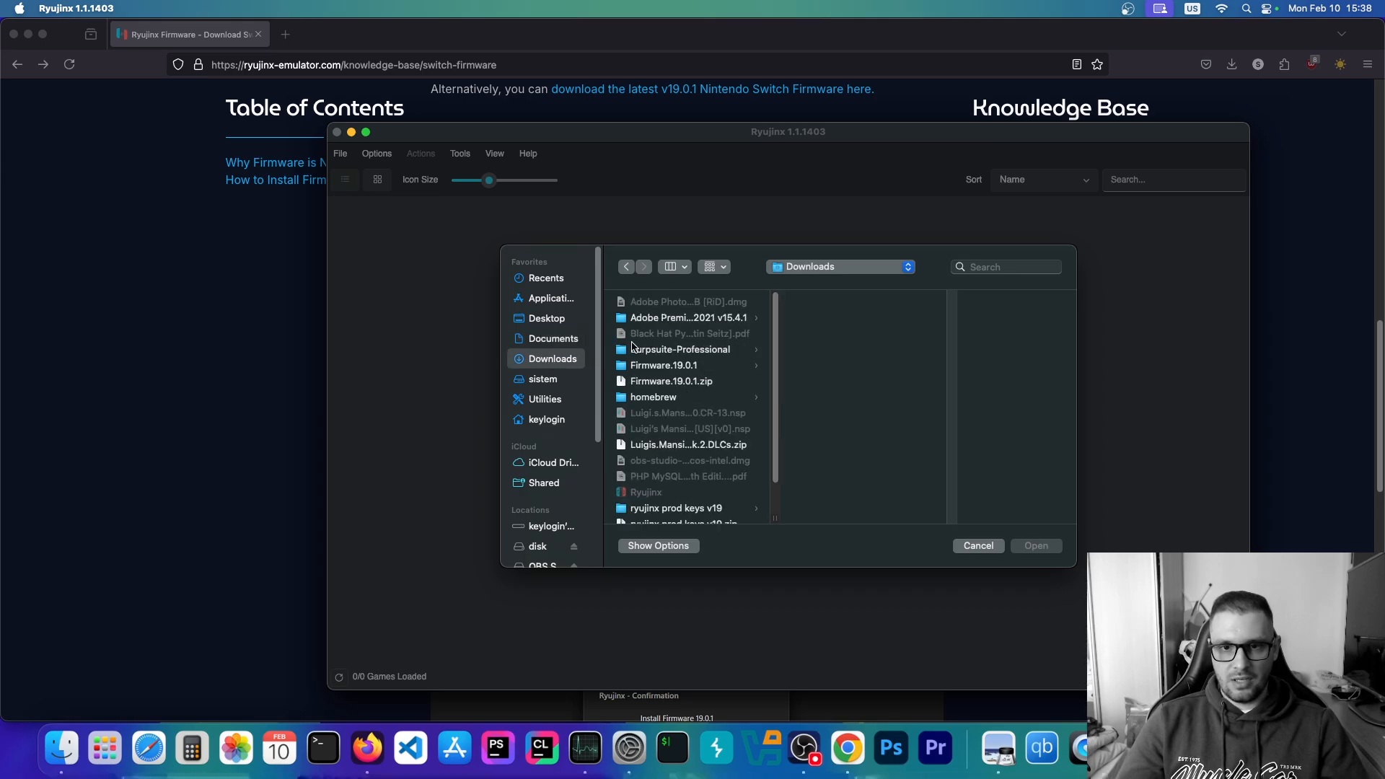
click(649, 382)
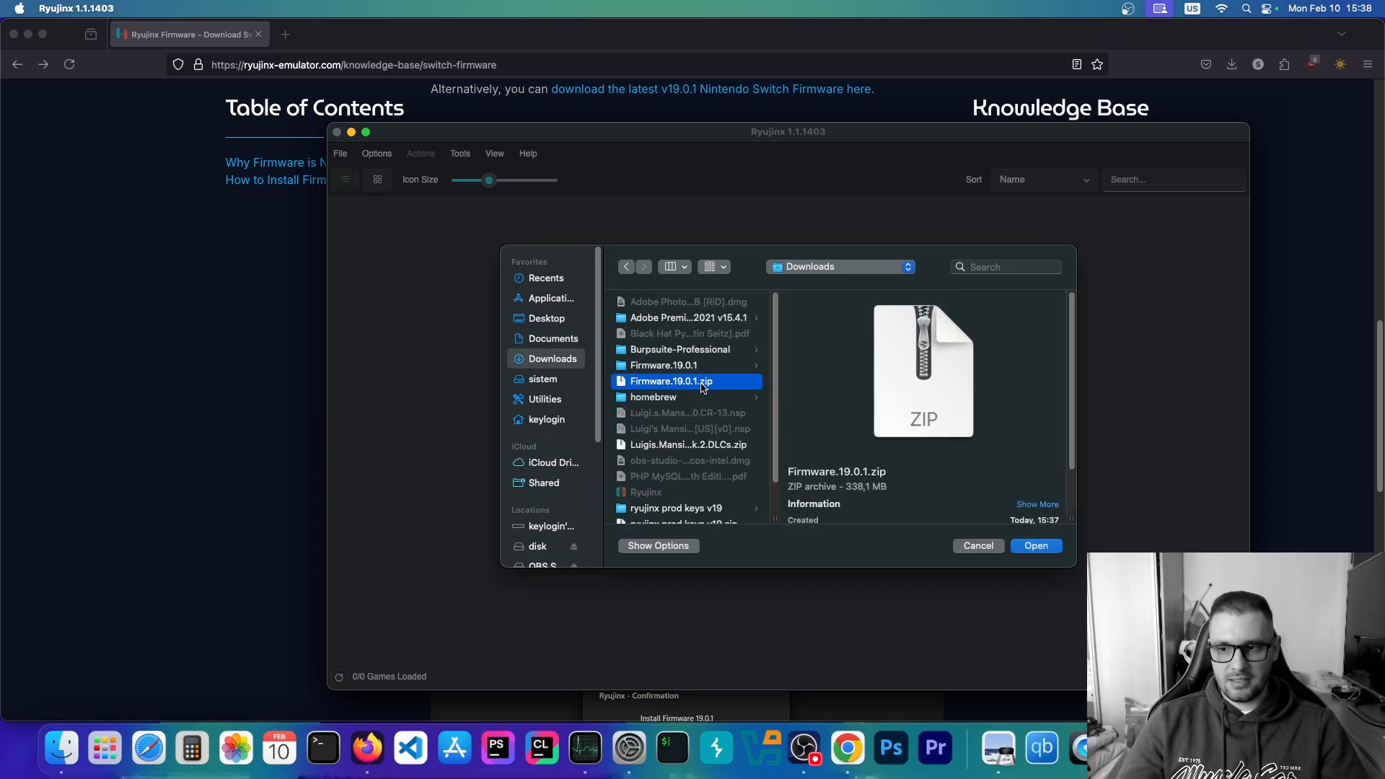
click(1033, 547)
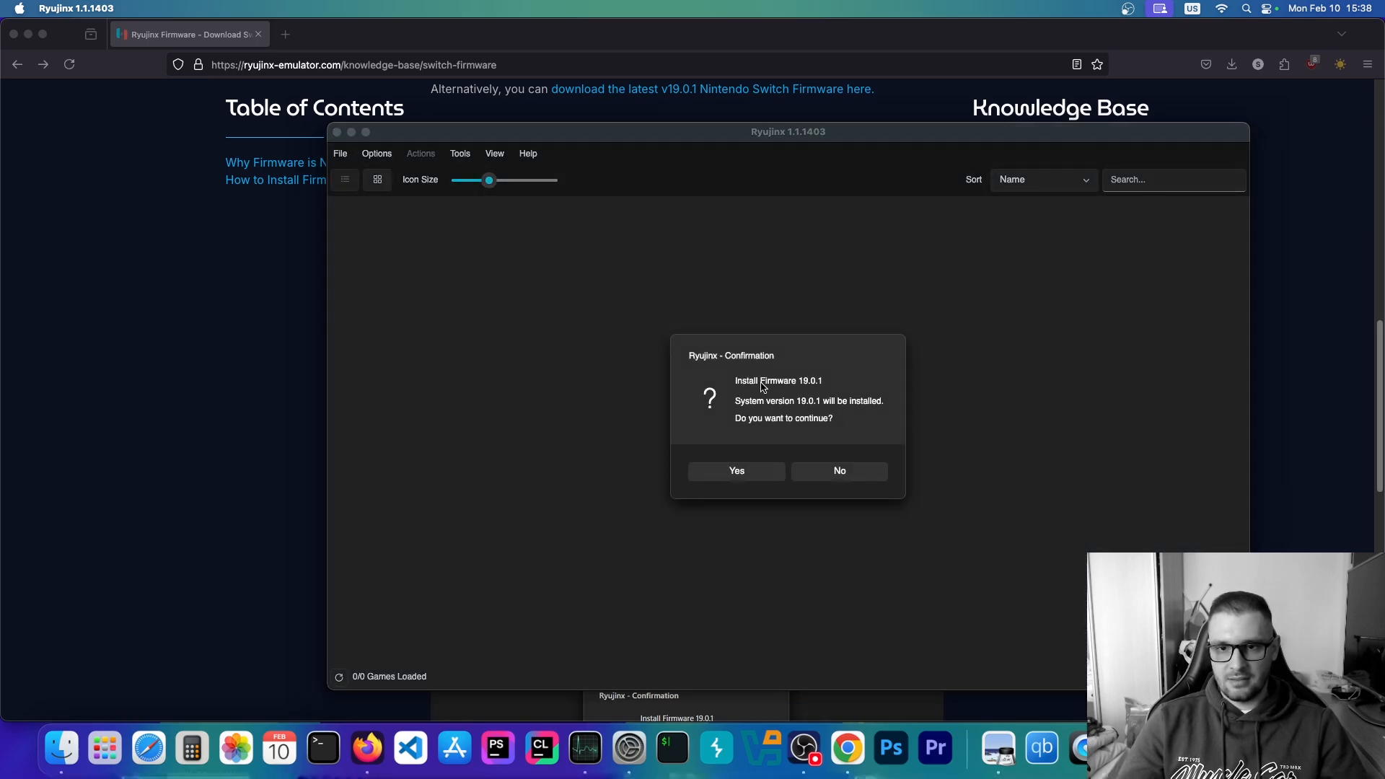
click(761, 479)
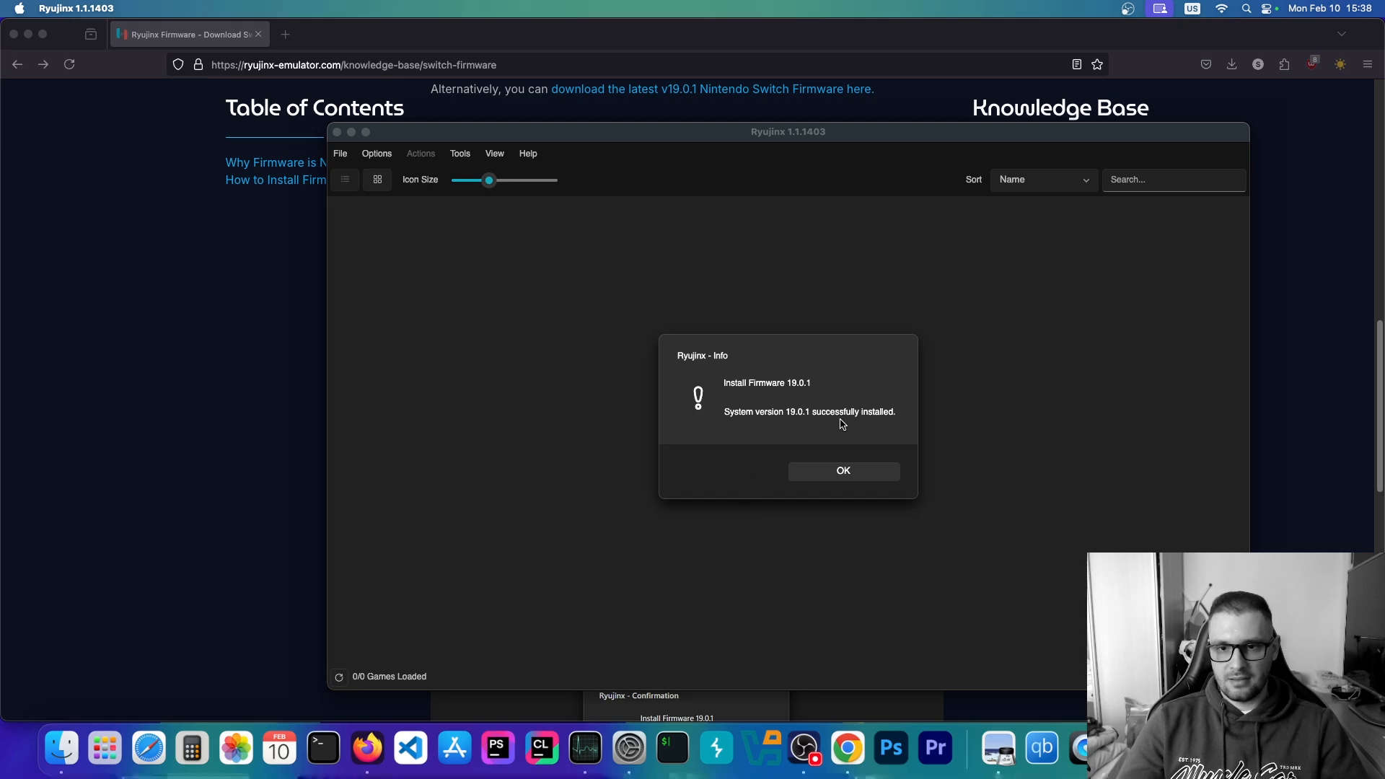
Acknowledge the firmware installation, close Ryujinx, relaunch it from the Downloads folder, and dismiss the startup error.
click(831, 473)
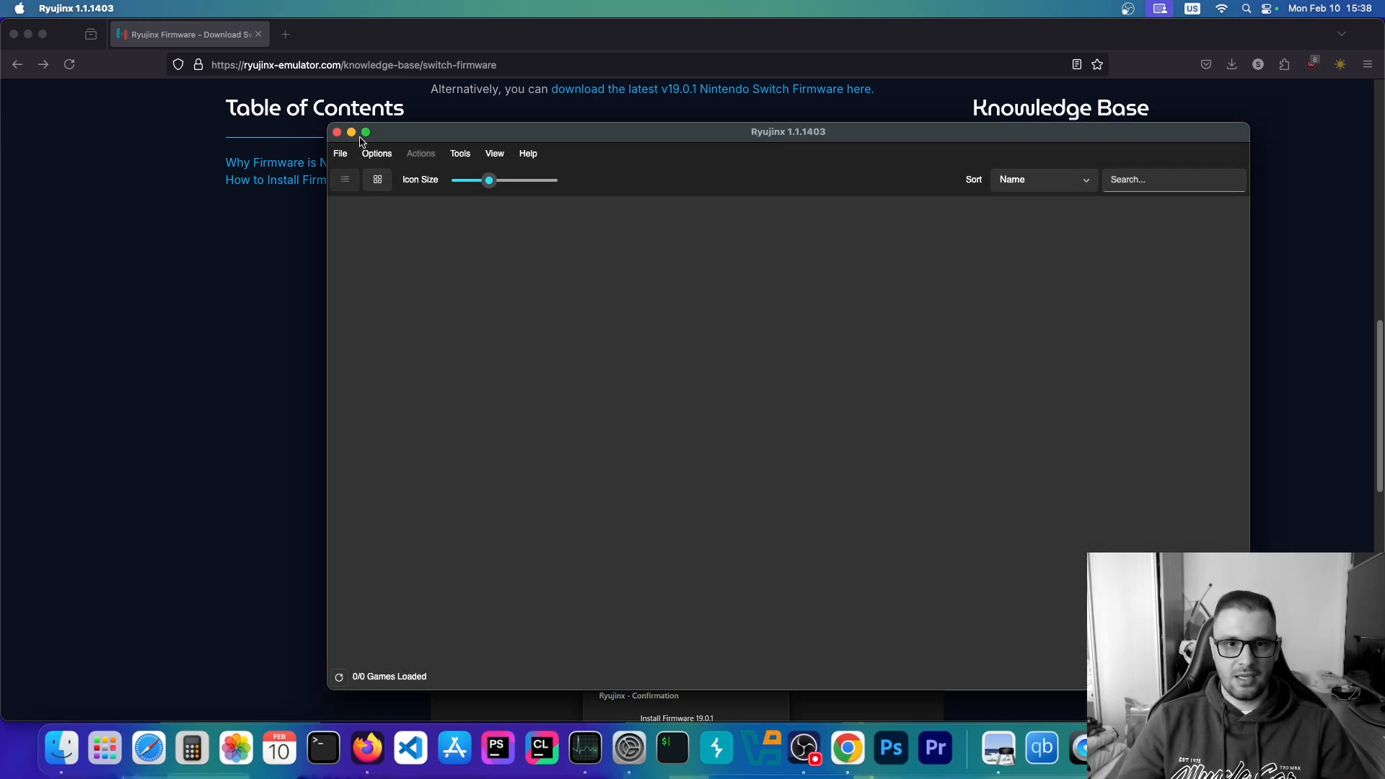
click(337, 133)
click(1183, 748)
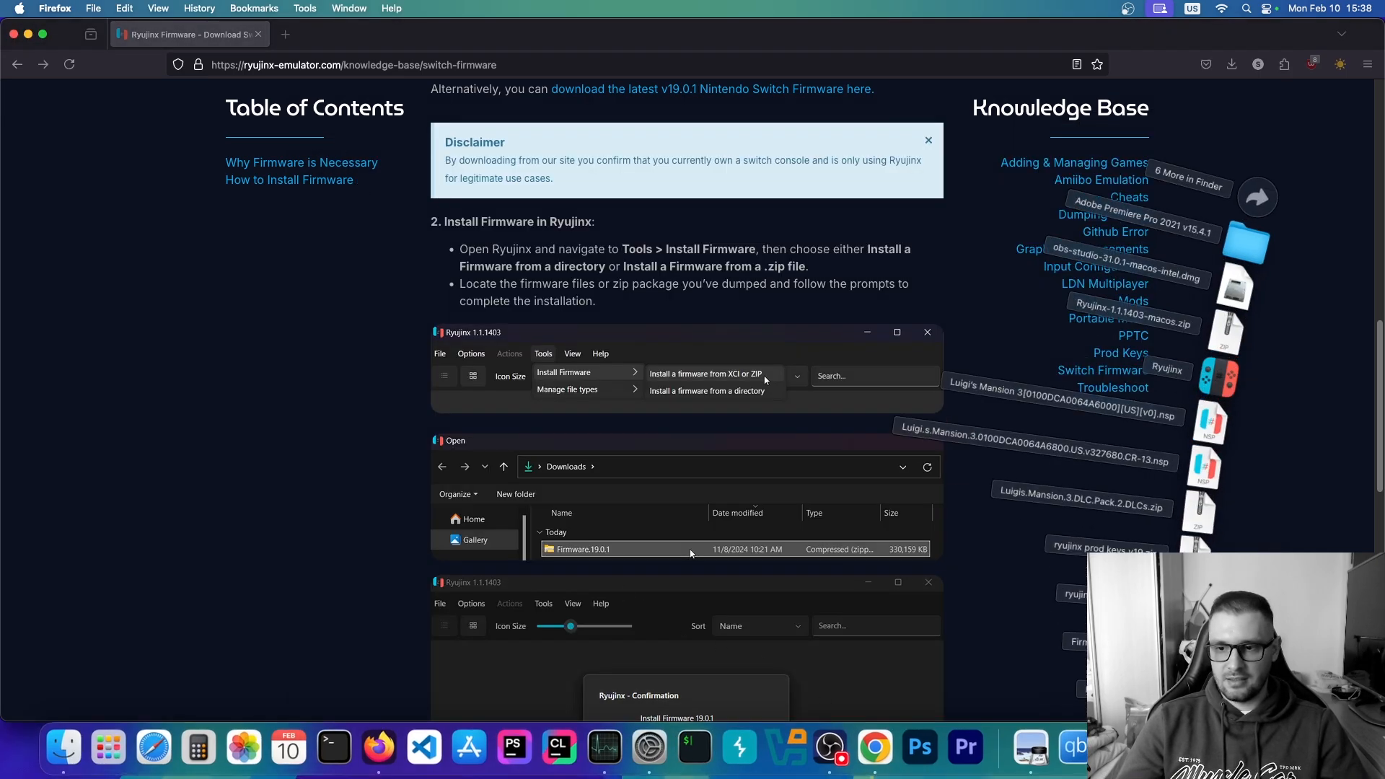
click(1256, 159)
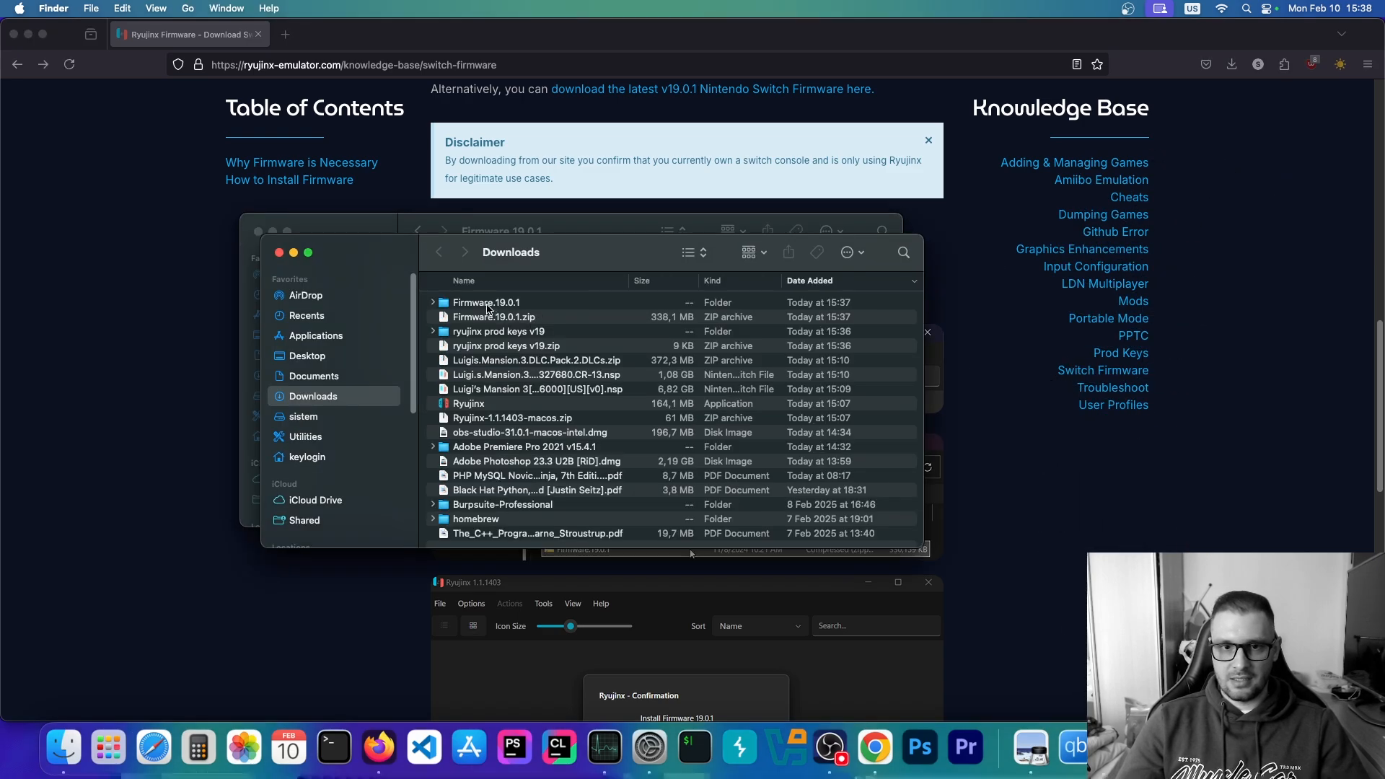
double_click(462, 405)
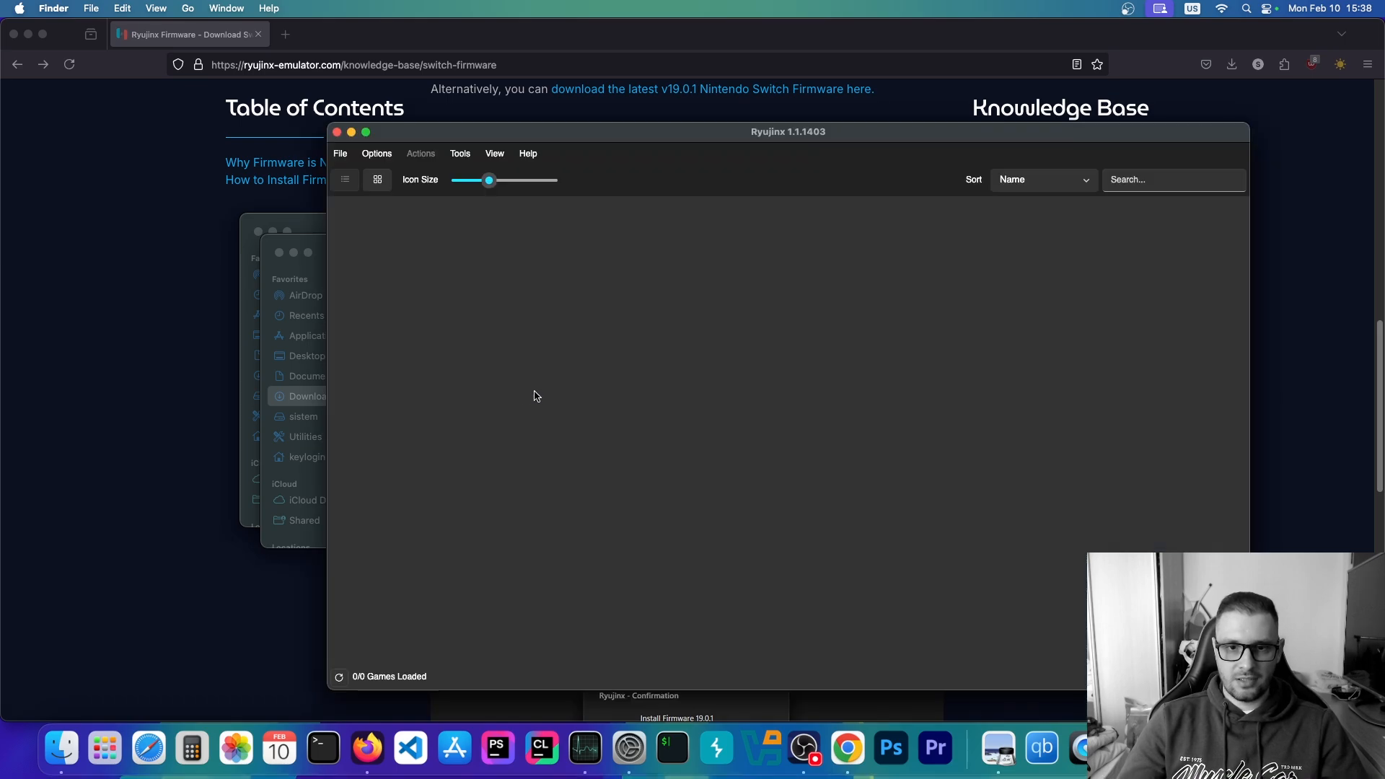
click(798, 469)
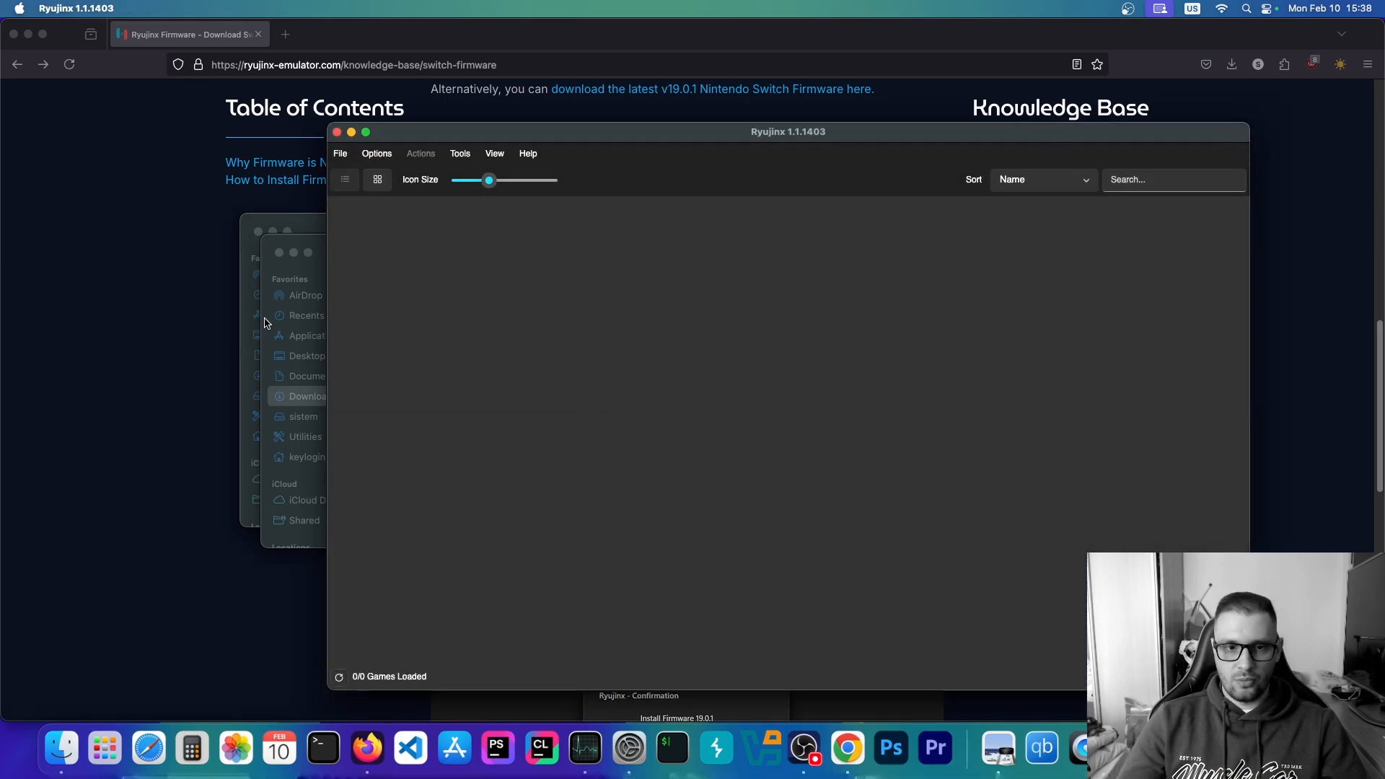
Look at the Luigi's Mansion 3 game, update and DLC files in Downloads, and close the Firmware.19.0.1 folder window.
click(310, 248)
click(482, 380)
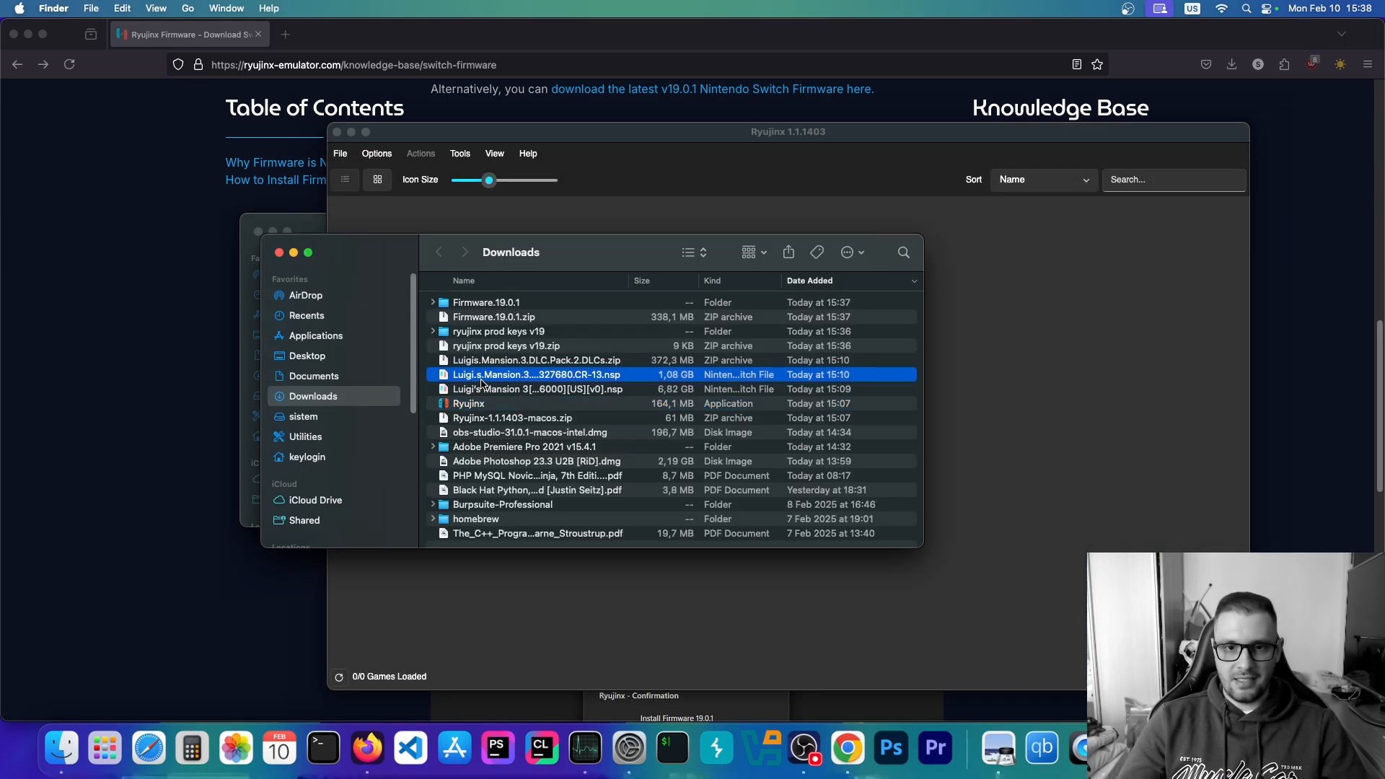
click(543, 362)
click(261, 235)
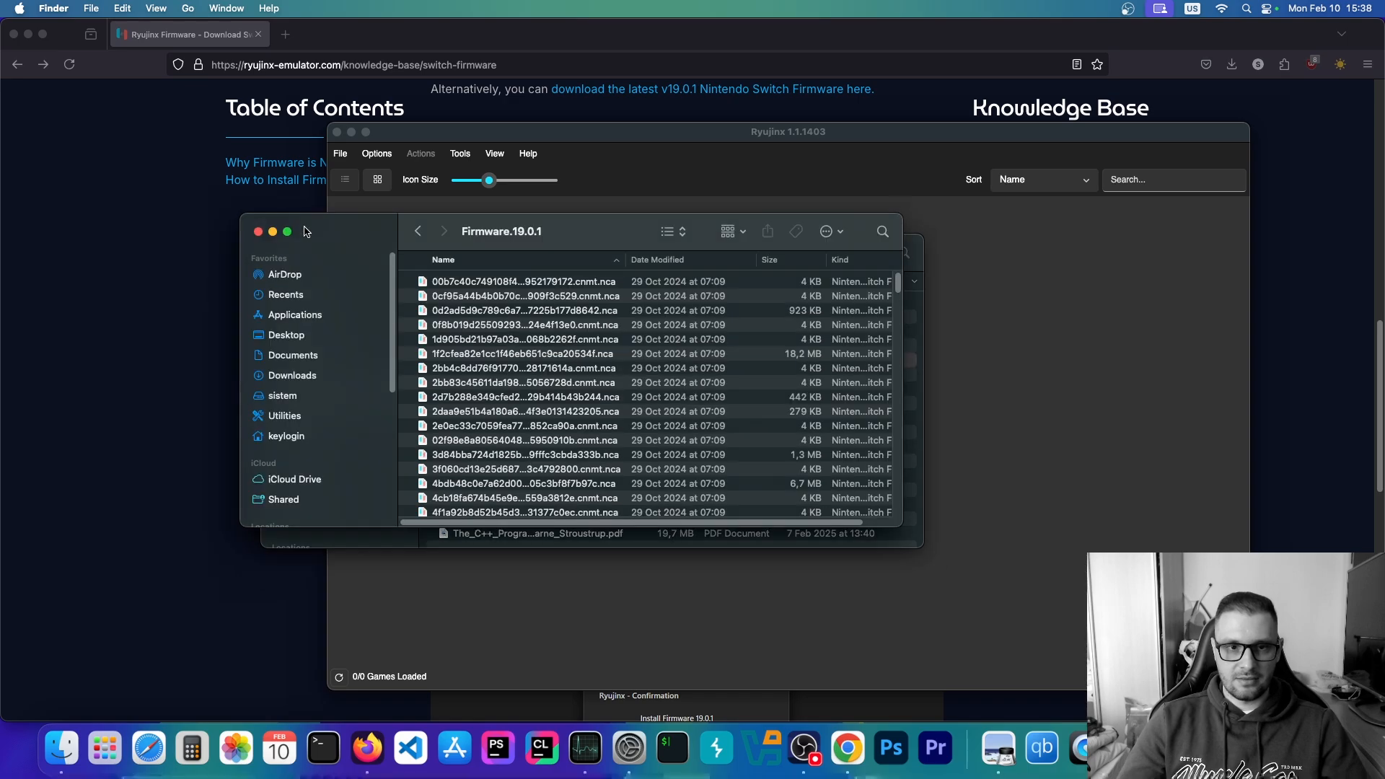
click(259, 232)
Switch to Ryujinx, add the Downloads folder as a game directory in its settings, and save the settings.
click(519, 217)
click(377, 154)
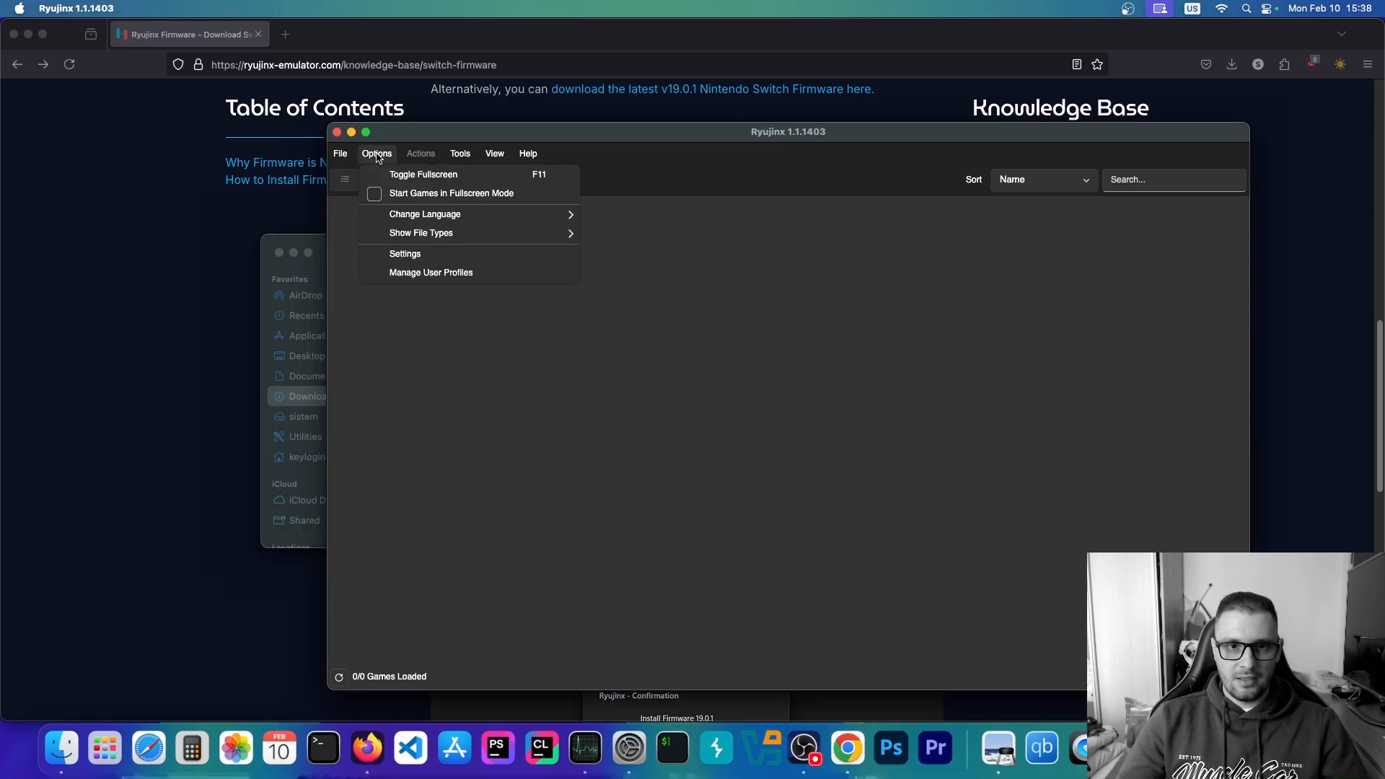
click(339, 154)
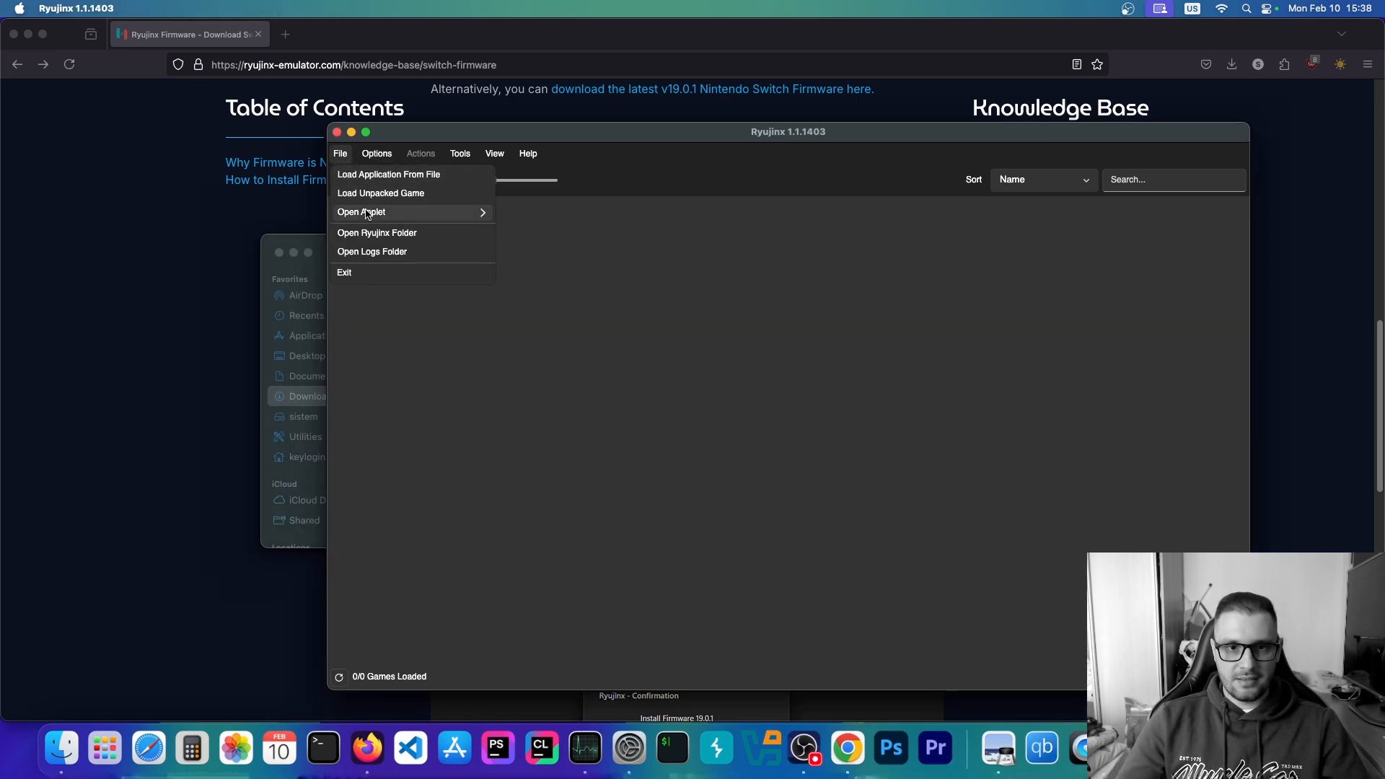
click(377, 154)
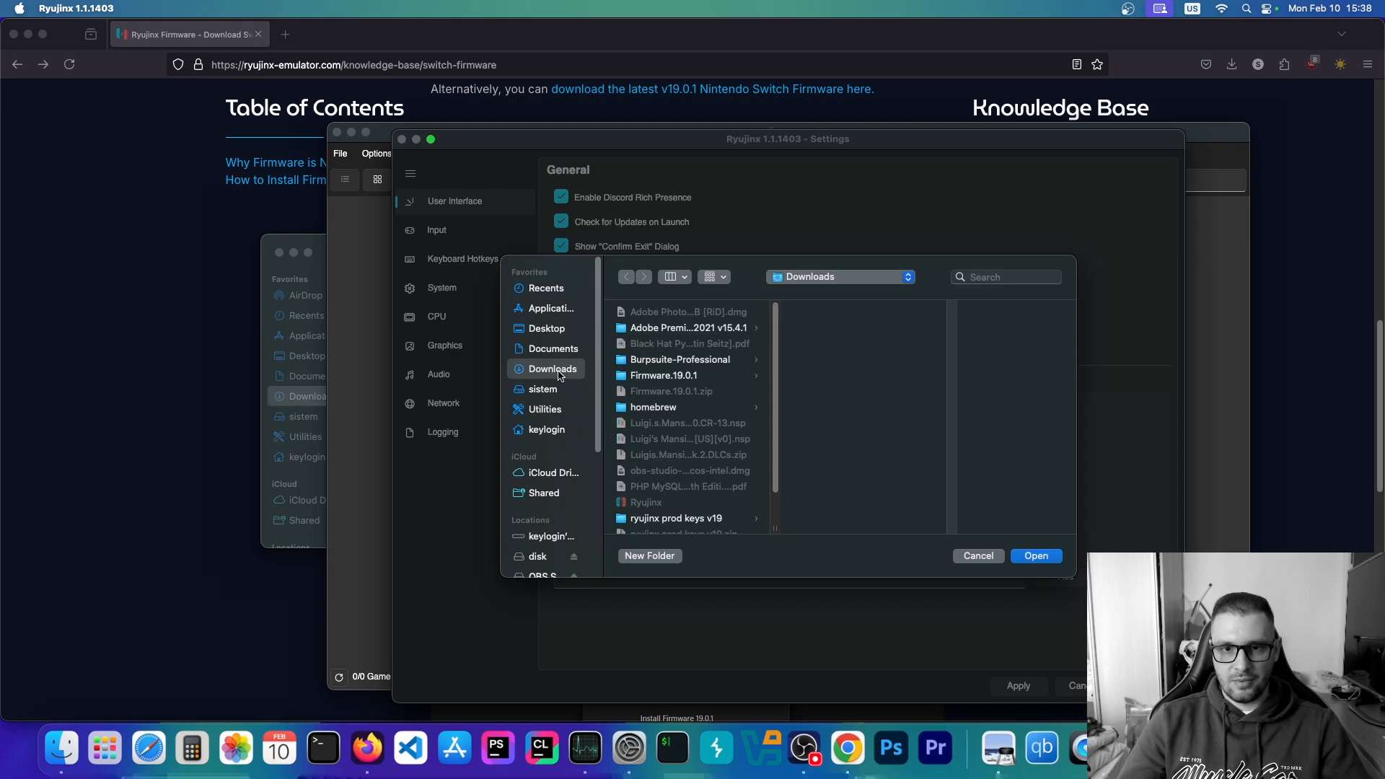
click(1036, 555)
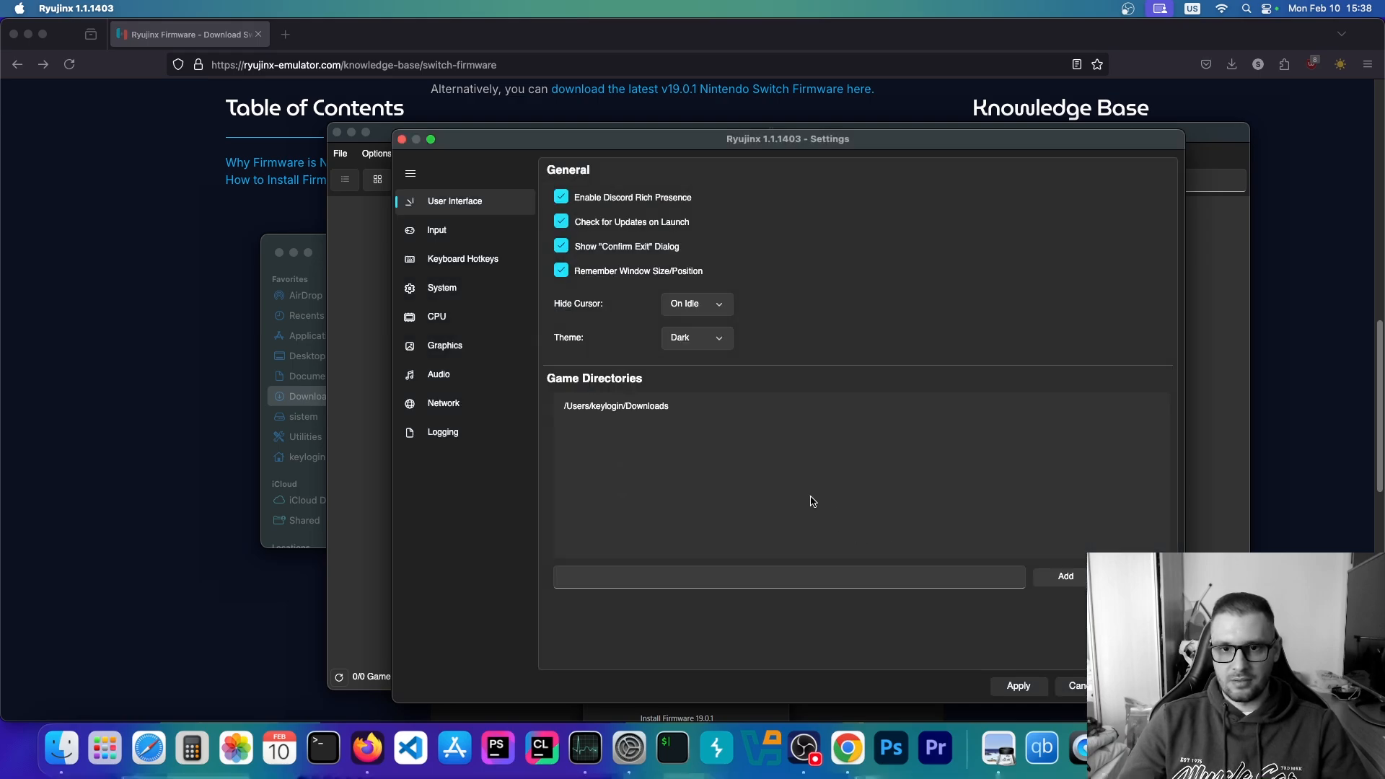
click(1021, 680)
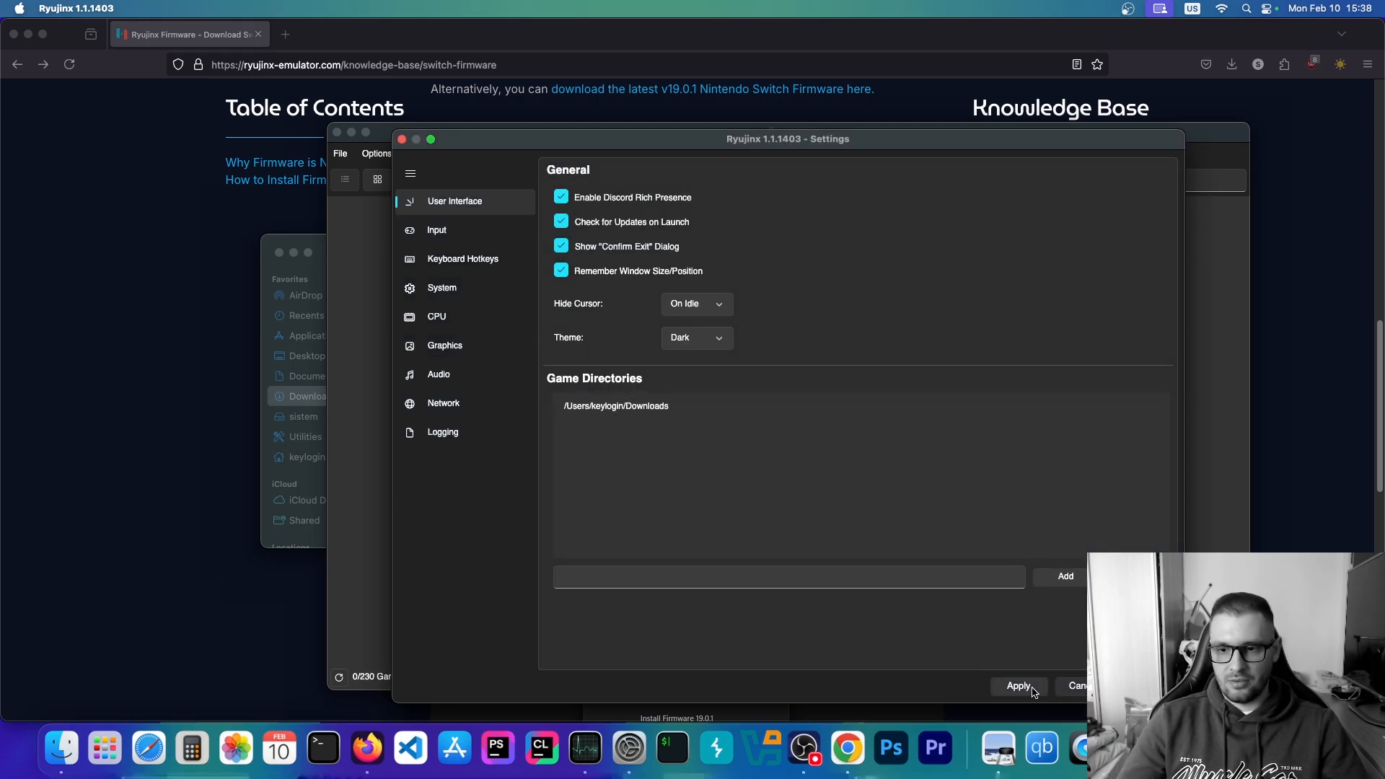
click(1148, 686)
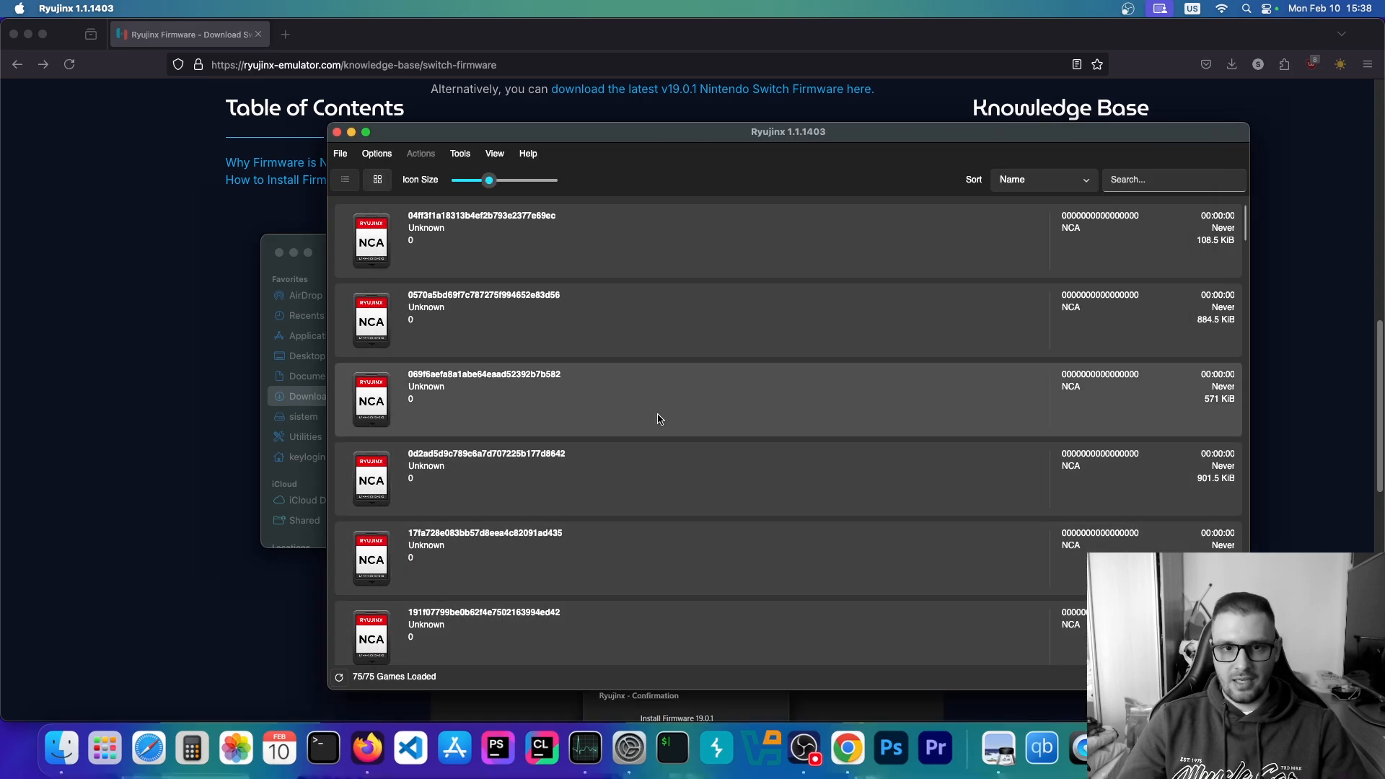
Close Ryujinx and move the extracted "ryujinx prod keys v19" and "Firmware.19.0.1" folders from Downloads to the Trash.
scroll(658, 418, down, 10)
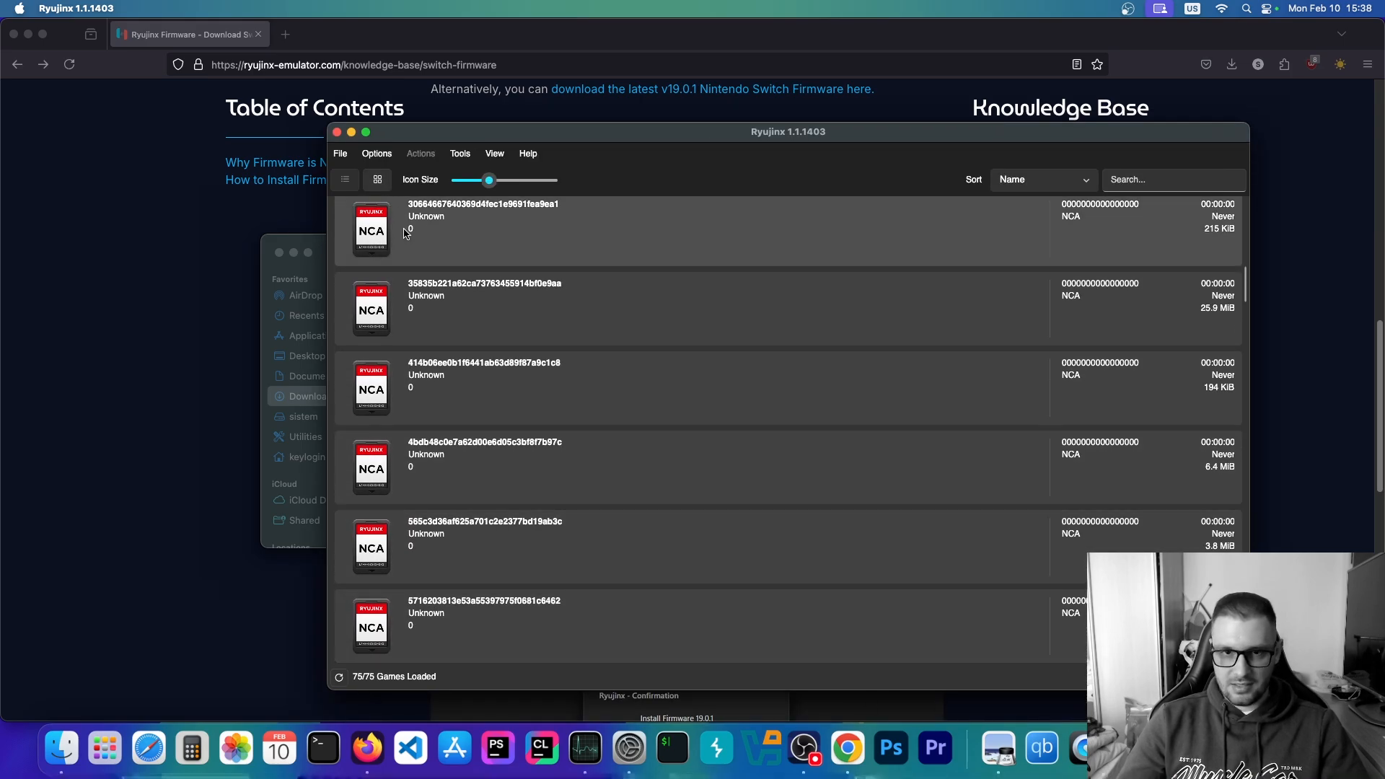
click(337, 133)
click(1186, 747)
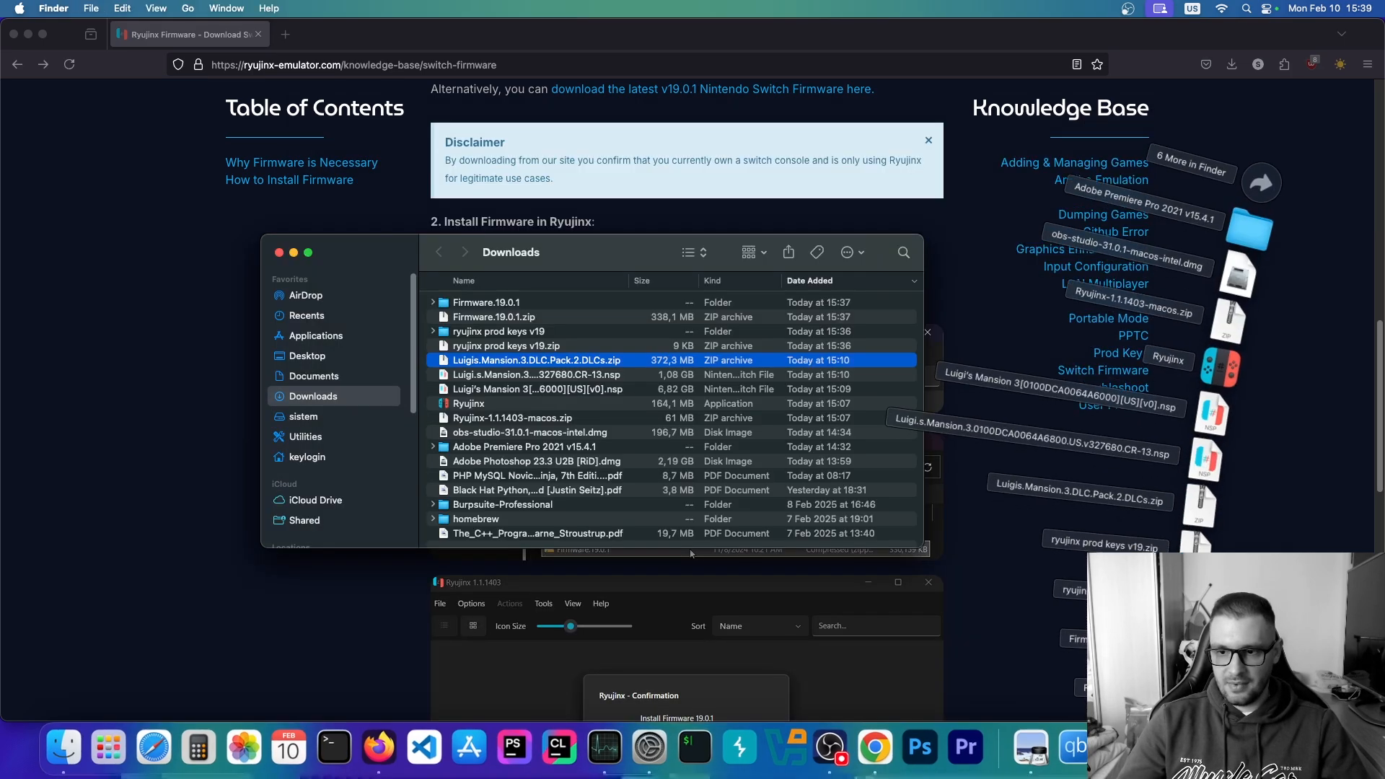
click(1250, 176)
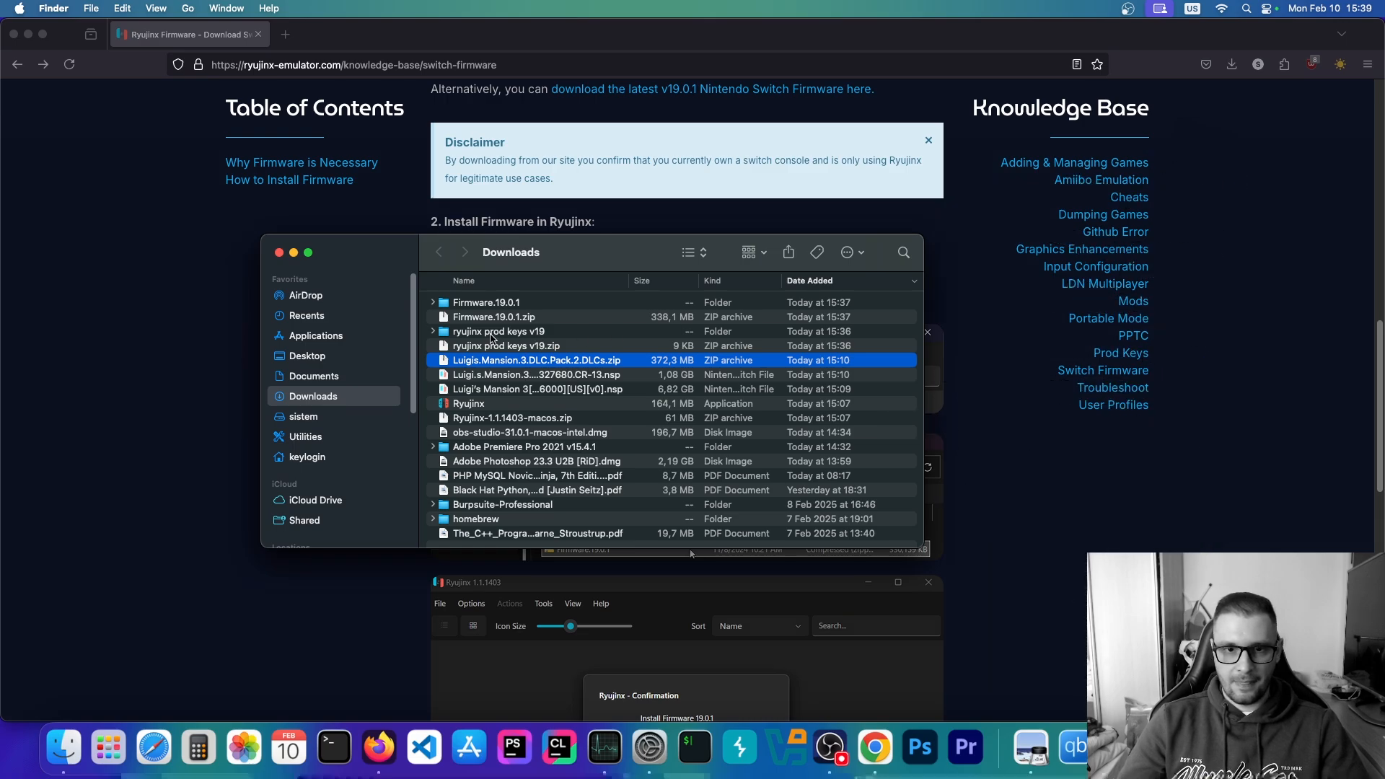
click(494, 333)
right_click(493, 333)
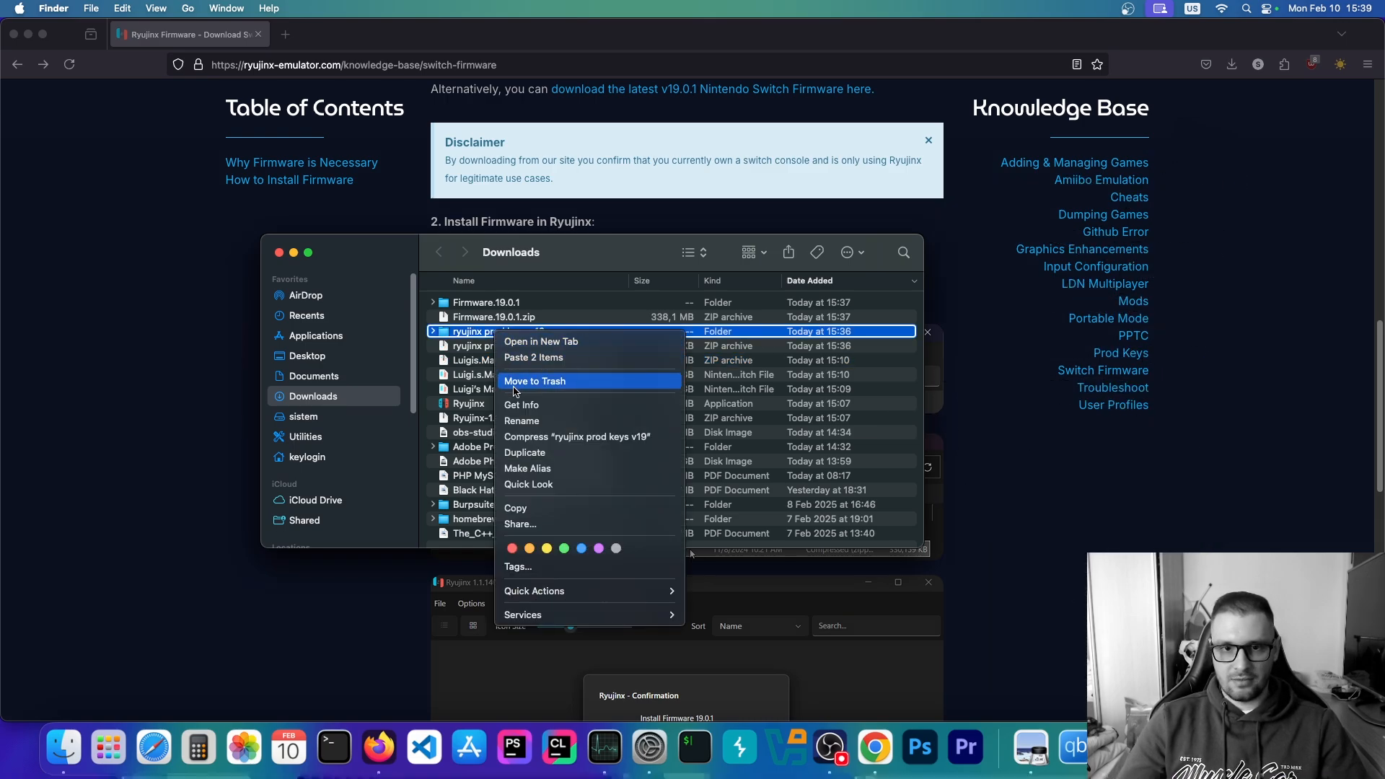
click(527, 380)
right_click(474, 310)
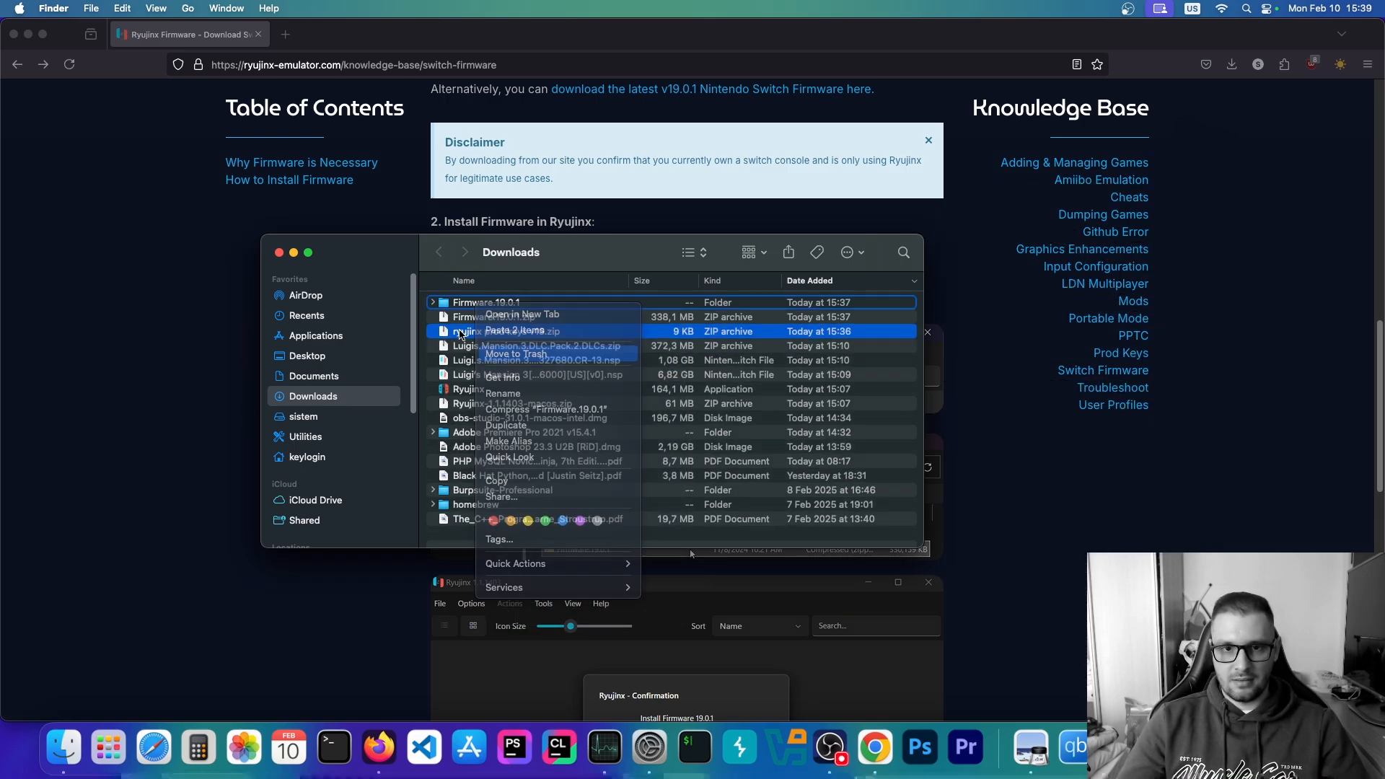
click(509, 357)
click(690, 553)
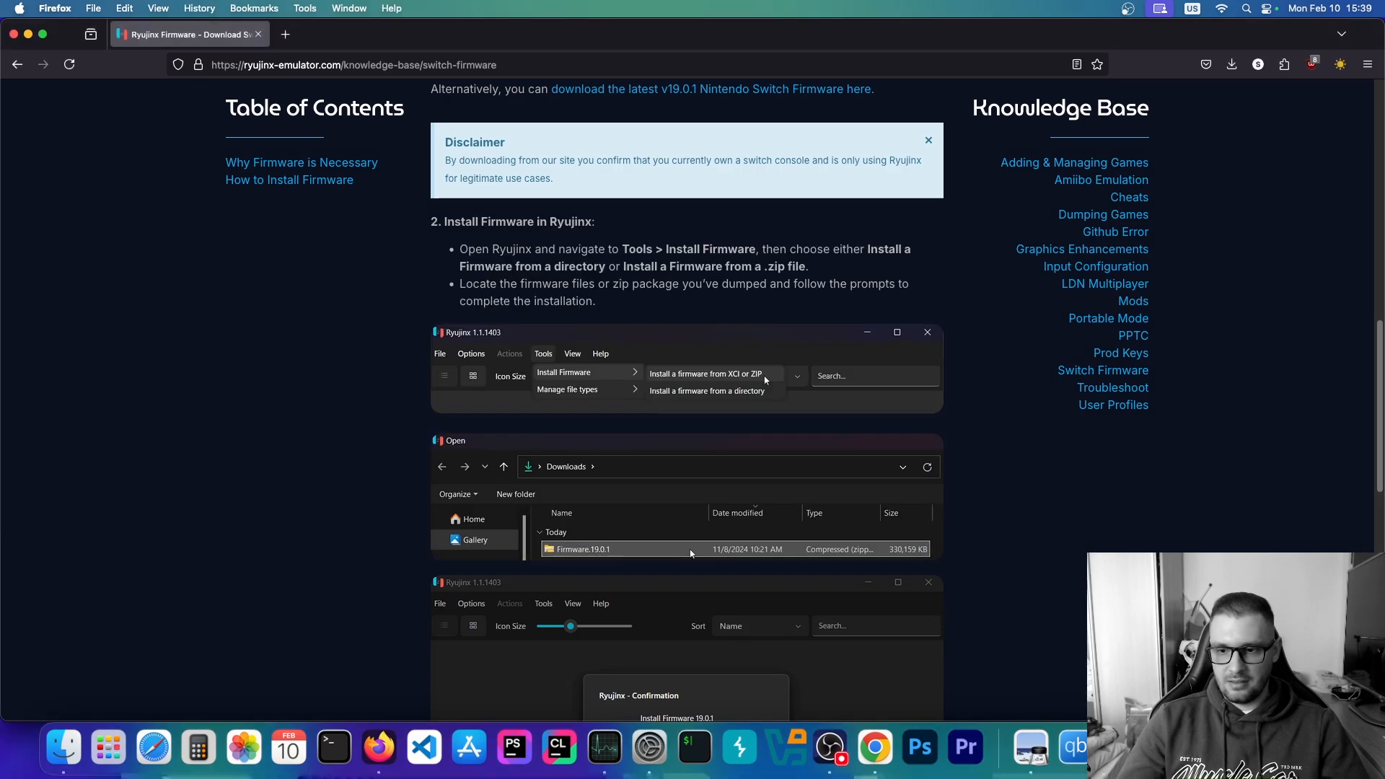
Reopen the Downloads folder, launch Ryujinx from it again, and dismiss the release information error.
click(1187, 747)
click(1214, 219)
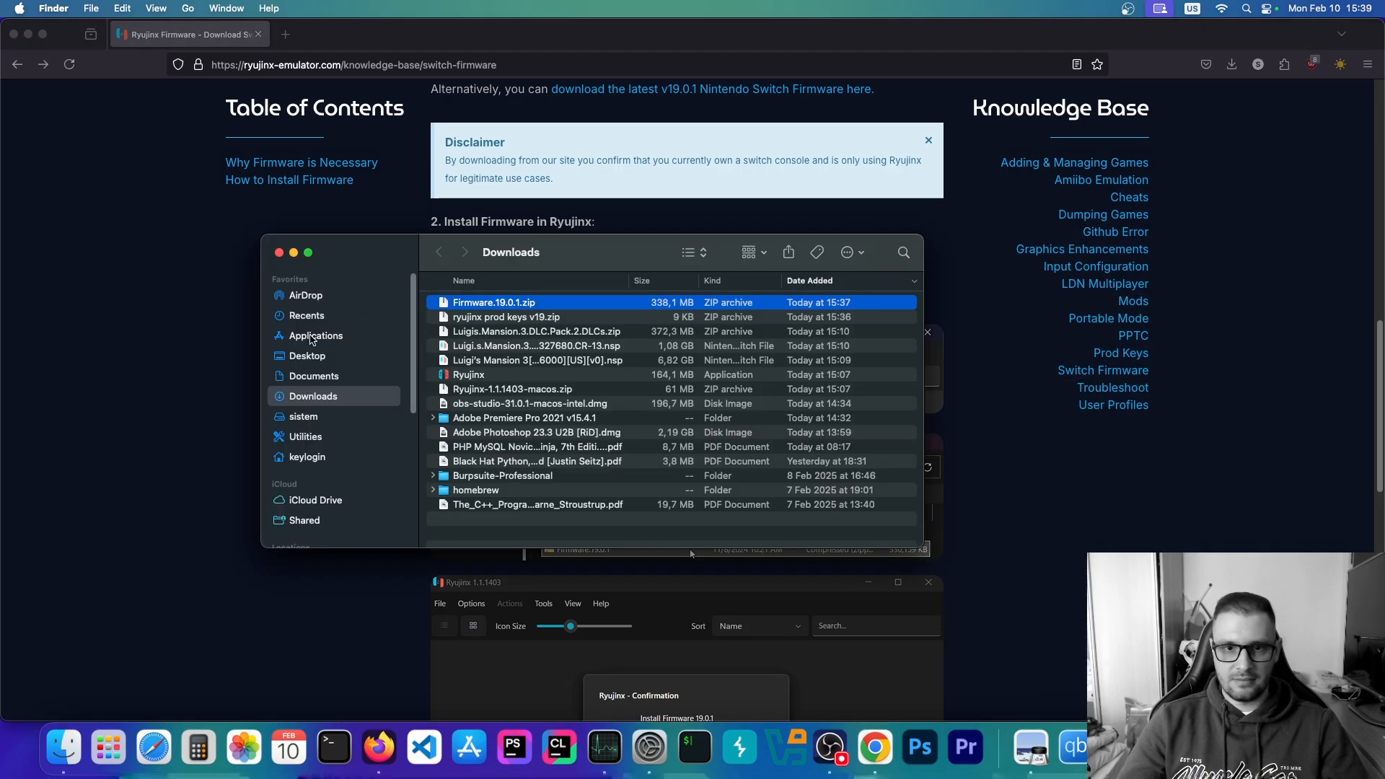
double_click(444, 374)
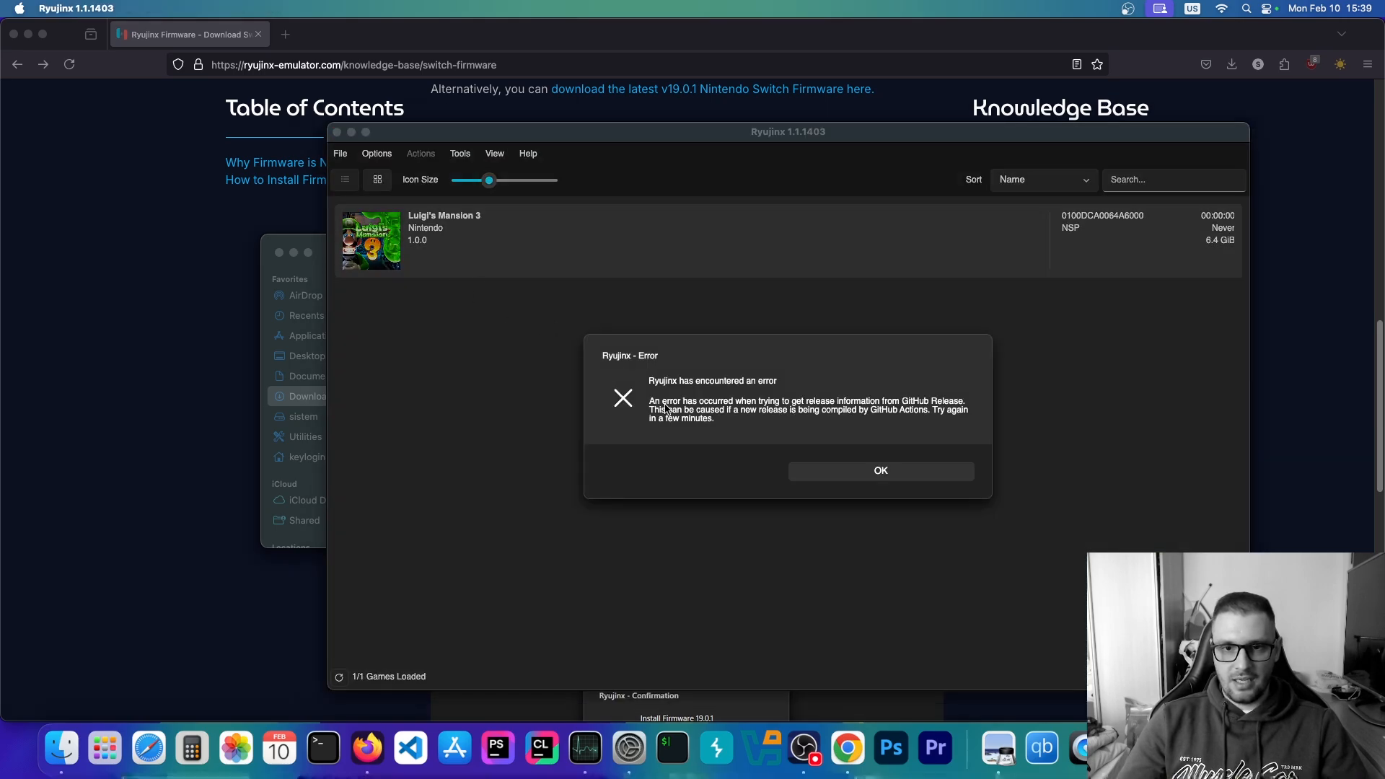
click(854, 474)
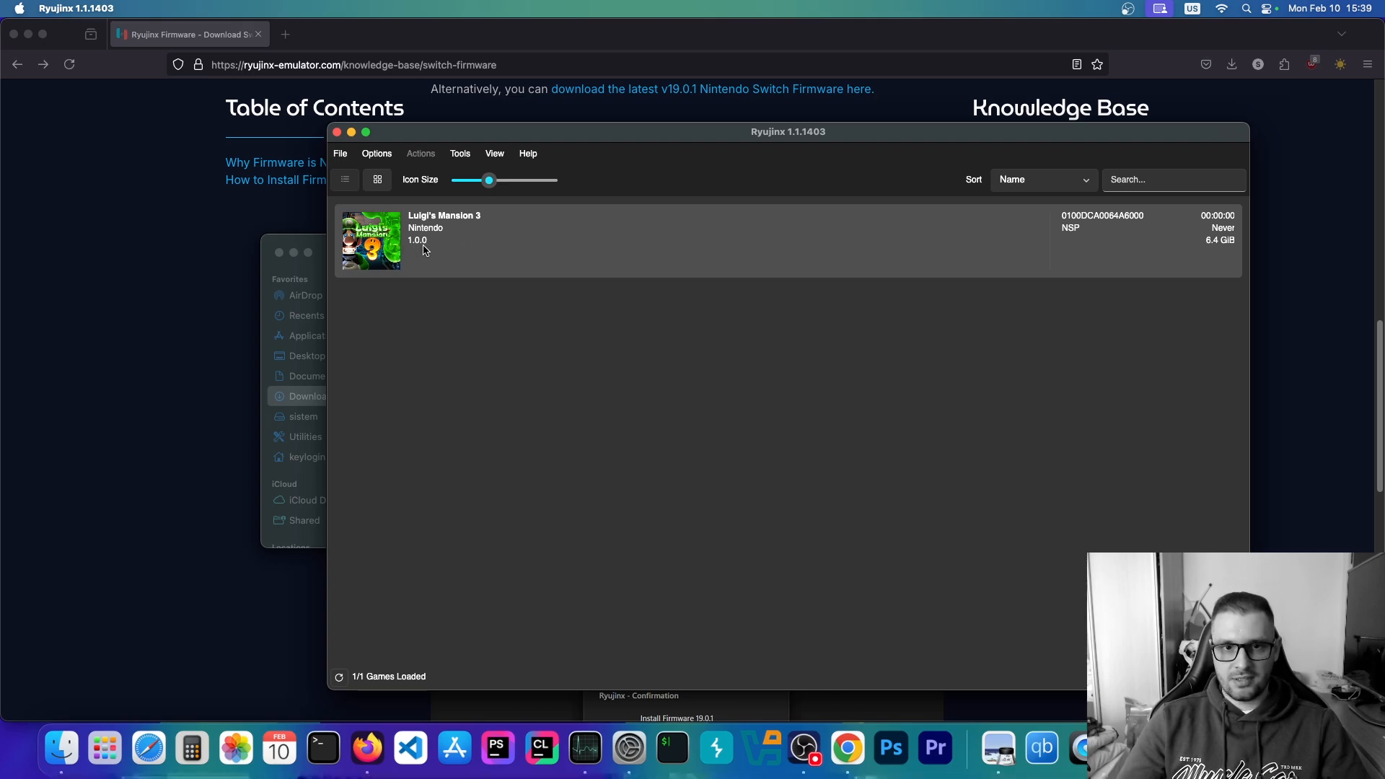
Start adding a title update for Luigi's Mansion 3, compare the two NSP files in Downloads, and select Luigi.s.Mansion.3.0100DCA0064A6800.US.v327680.CR-13.nsp.
right_click(790, 248)
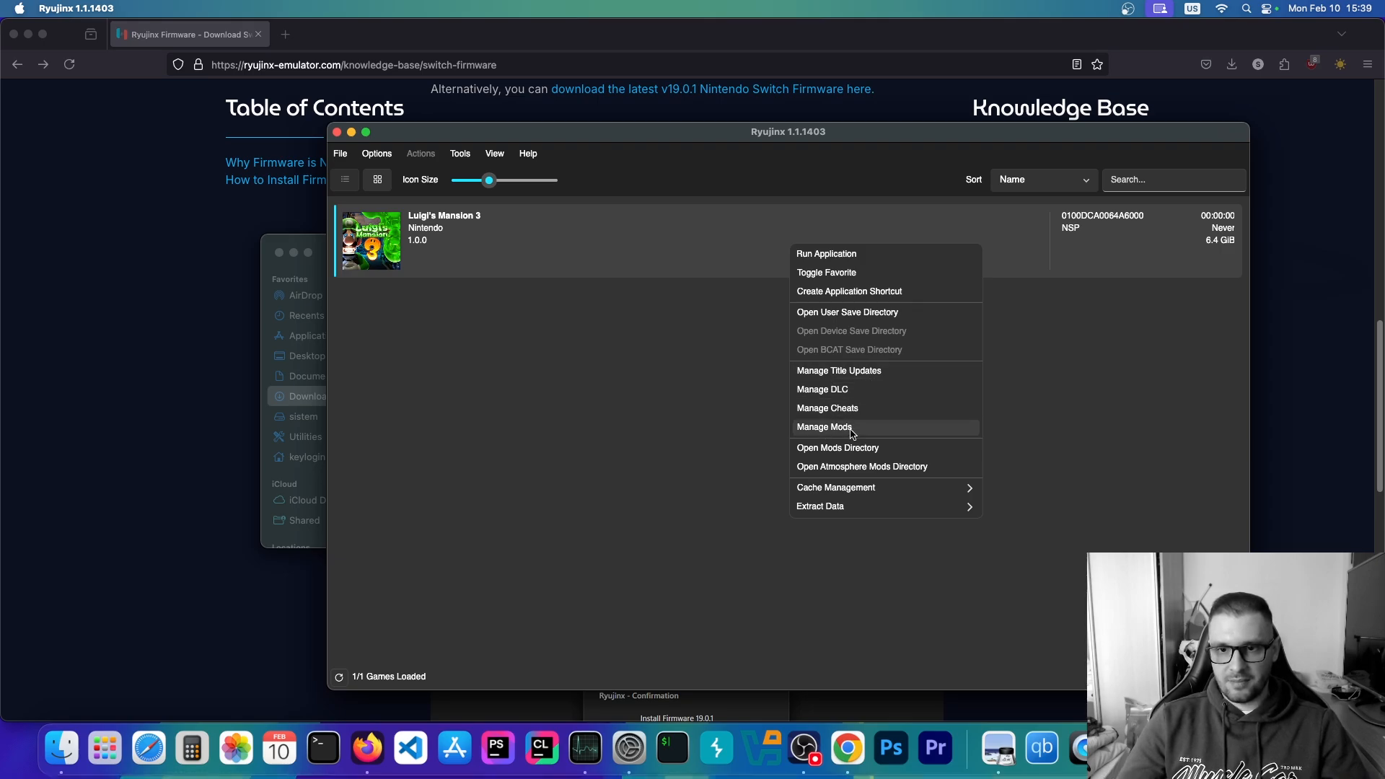
click(828, 375)
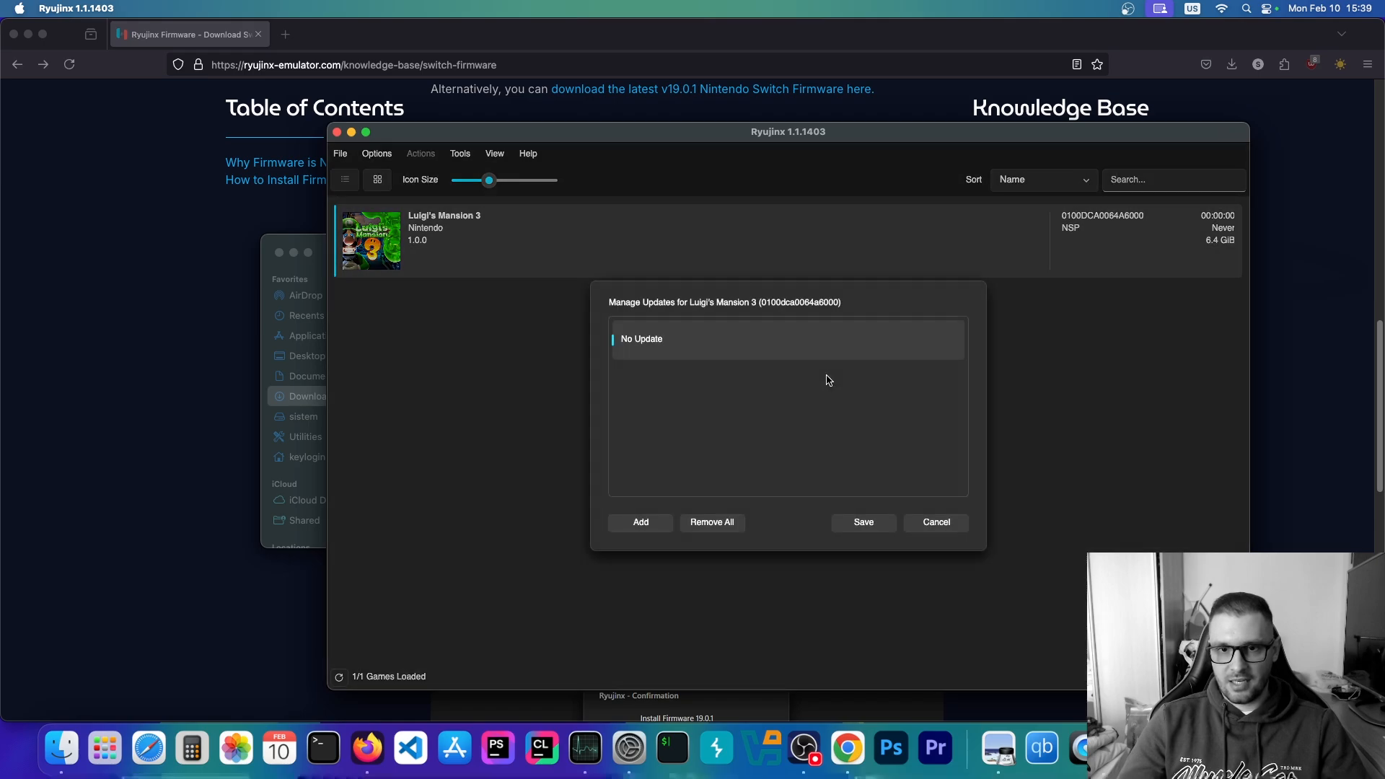
click(640, 521)
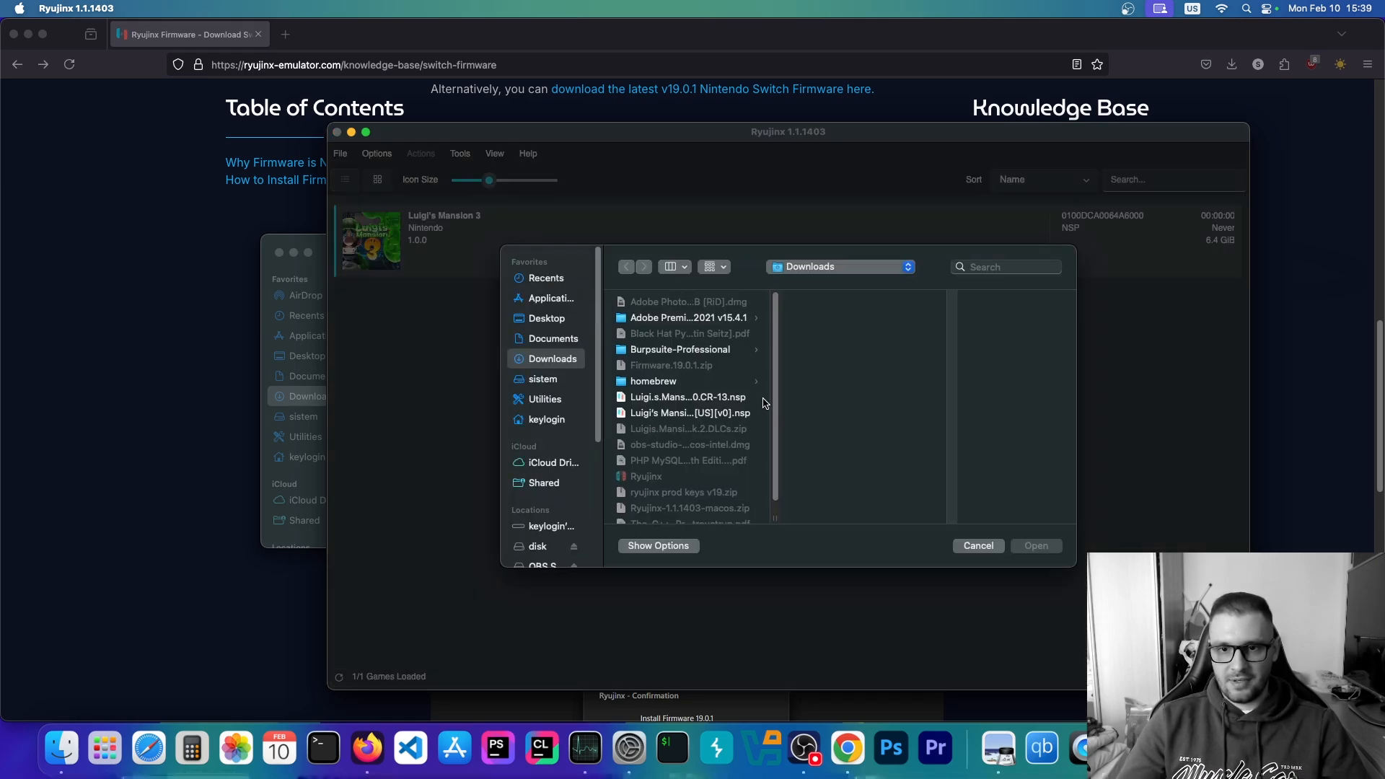
click(693, 401)
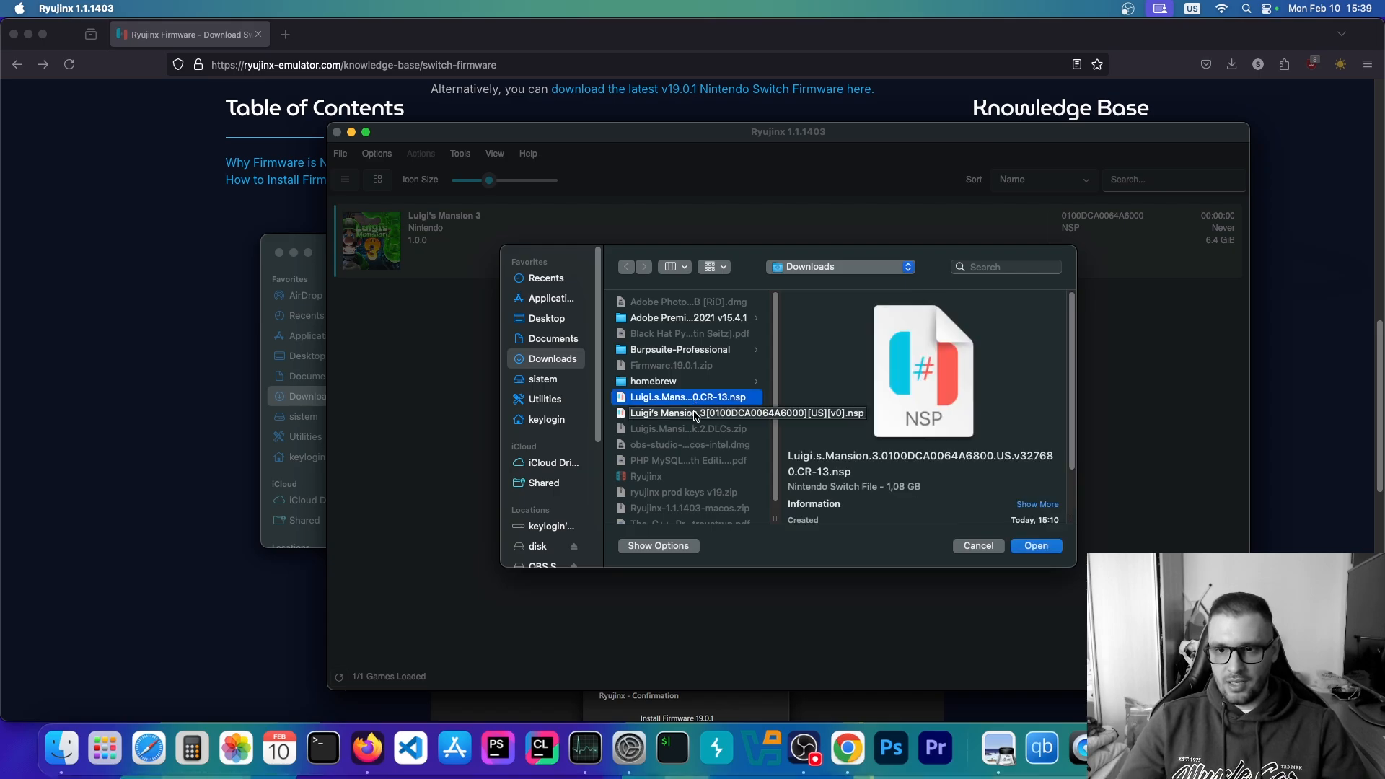
scroll(829, 478, down, 2)
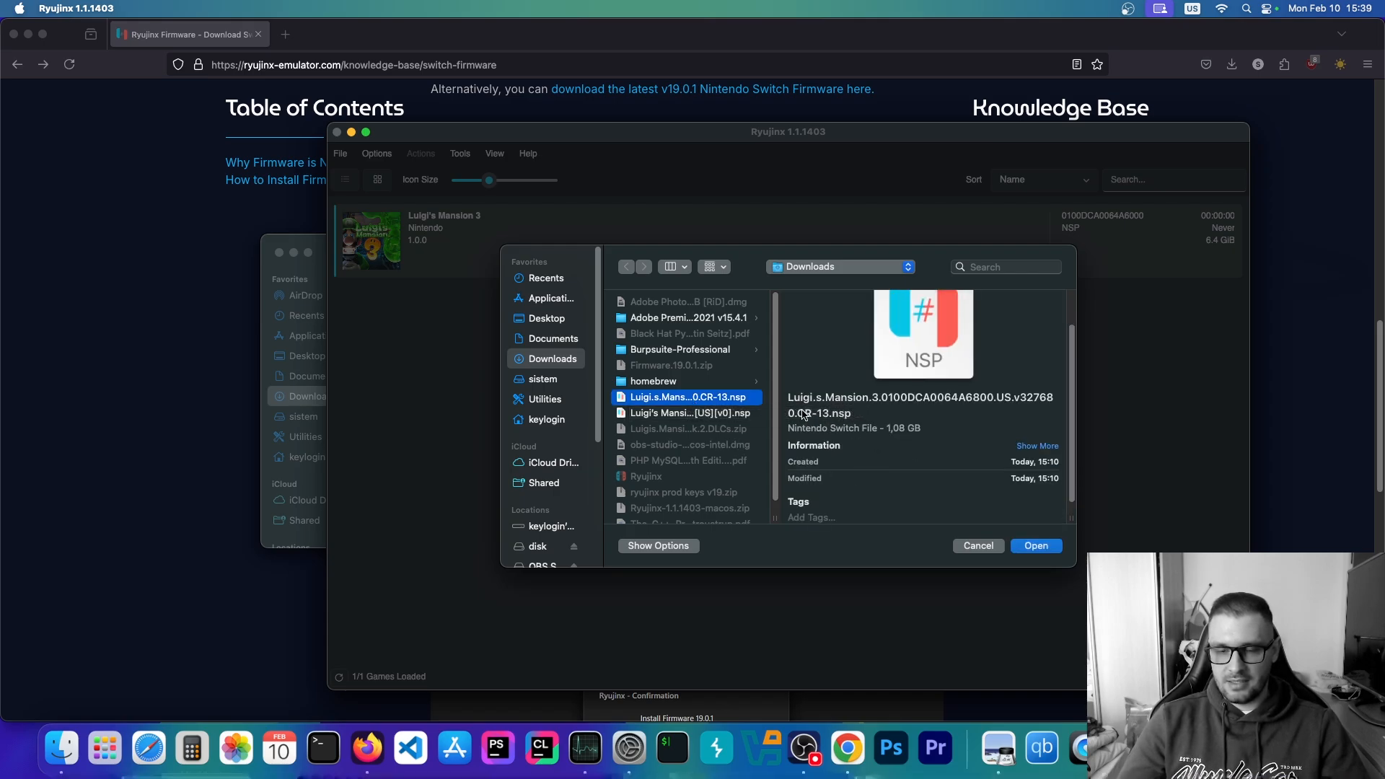
click(740, 413)
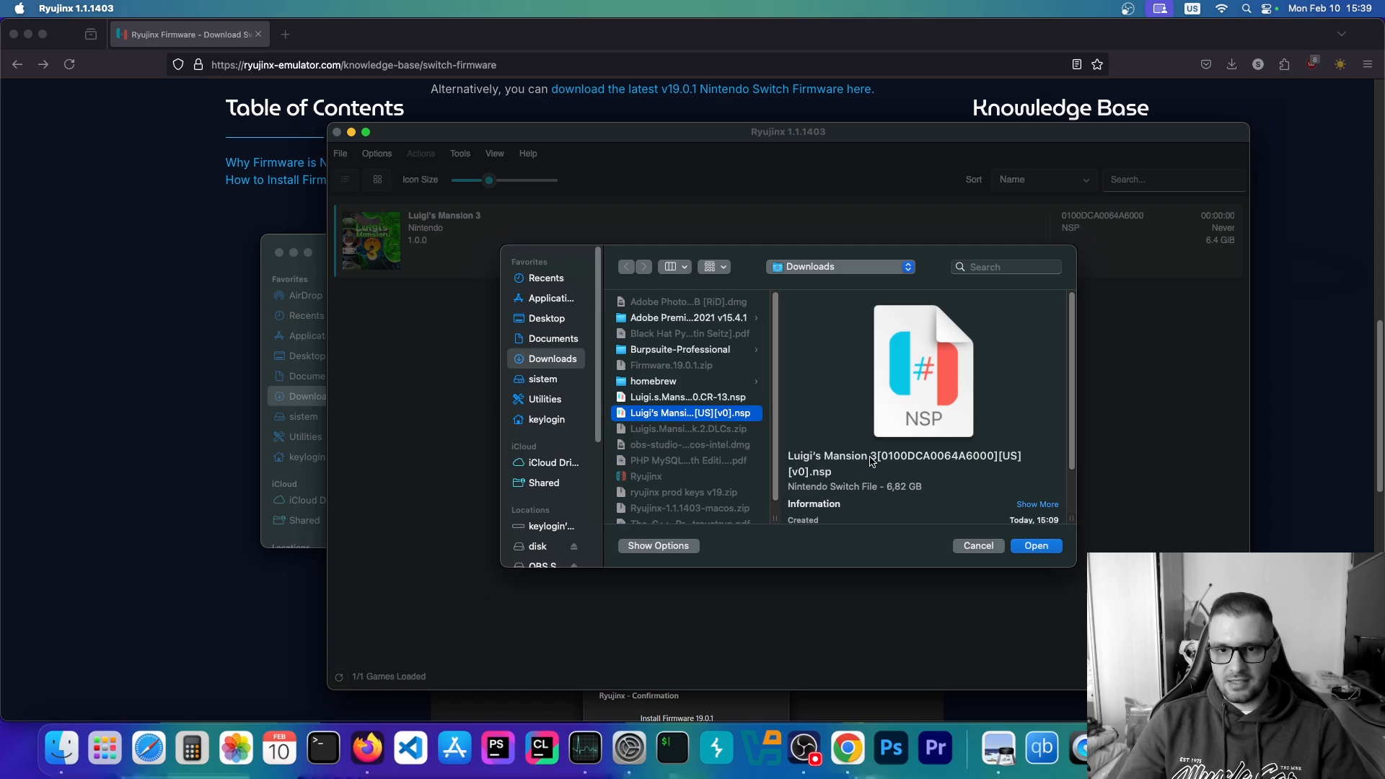
click(668, 399)
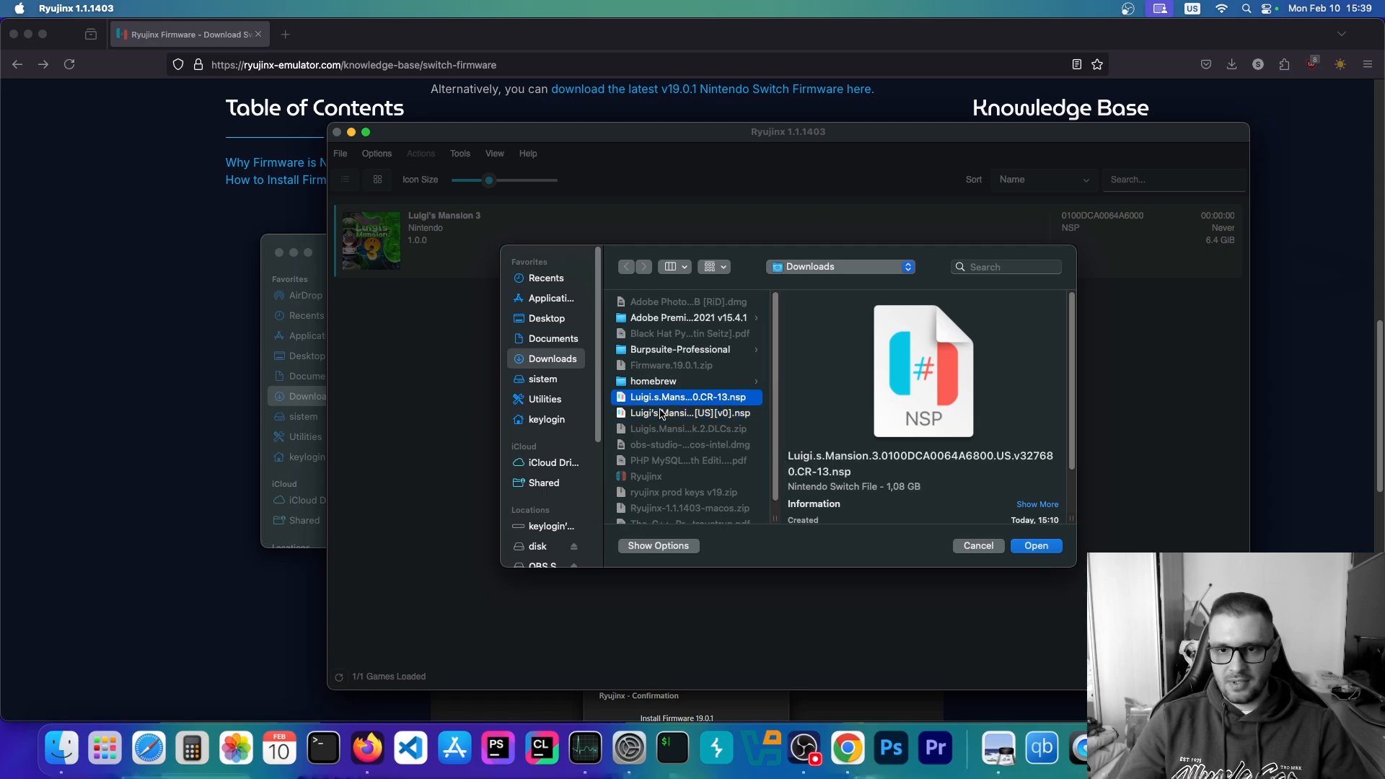
scroll(841, 482, down, 2)
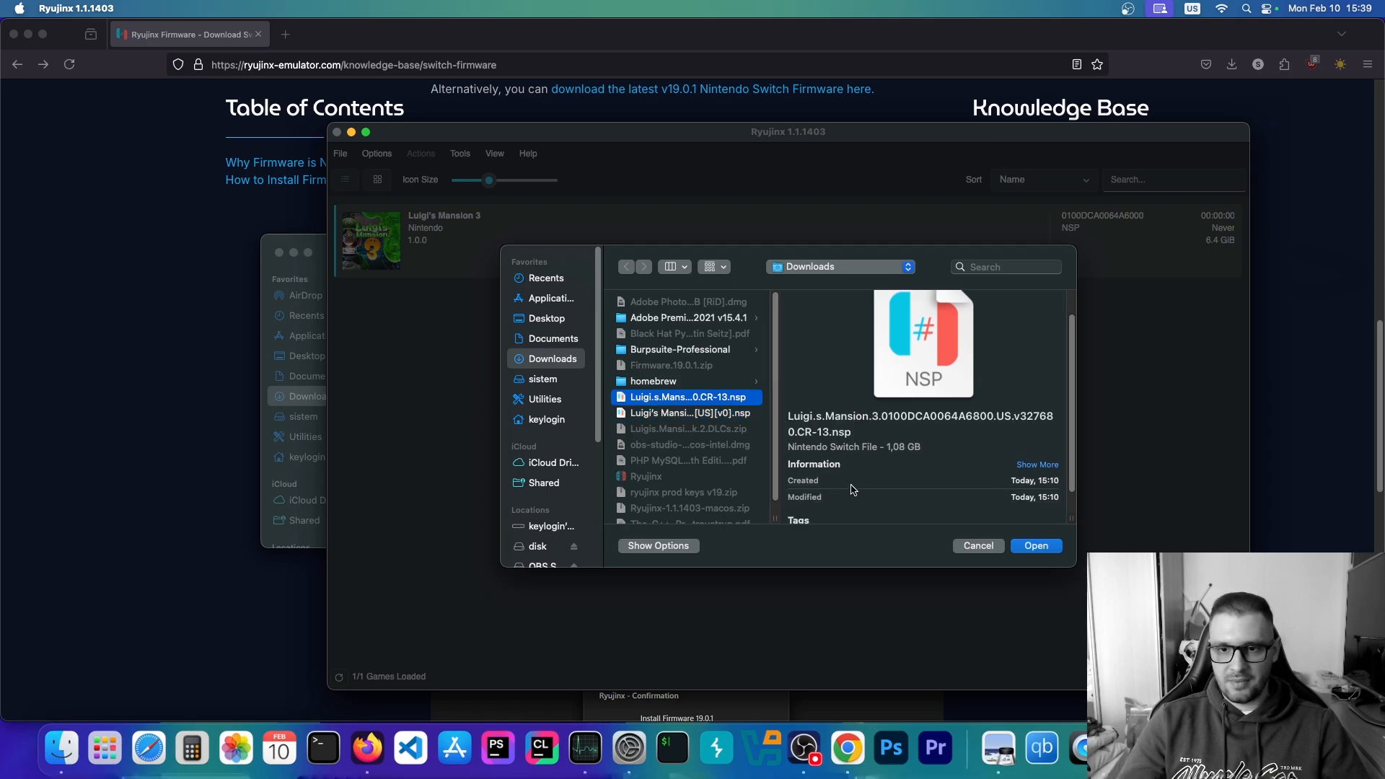
Switch to Firefox, search for "nintendo switch games nsp" in a new tab, and open the switchrom.net result.
click(286, 34)
text(nvd.nist.gov/)
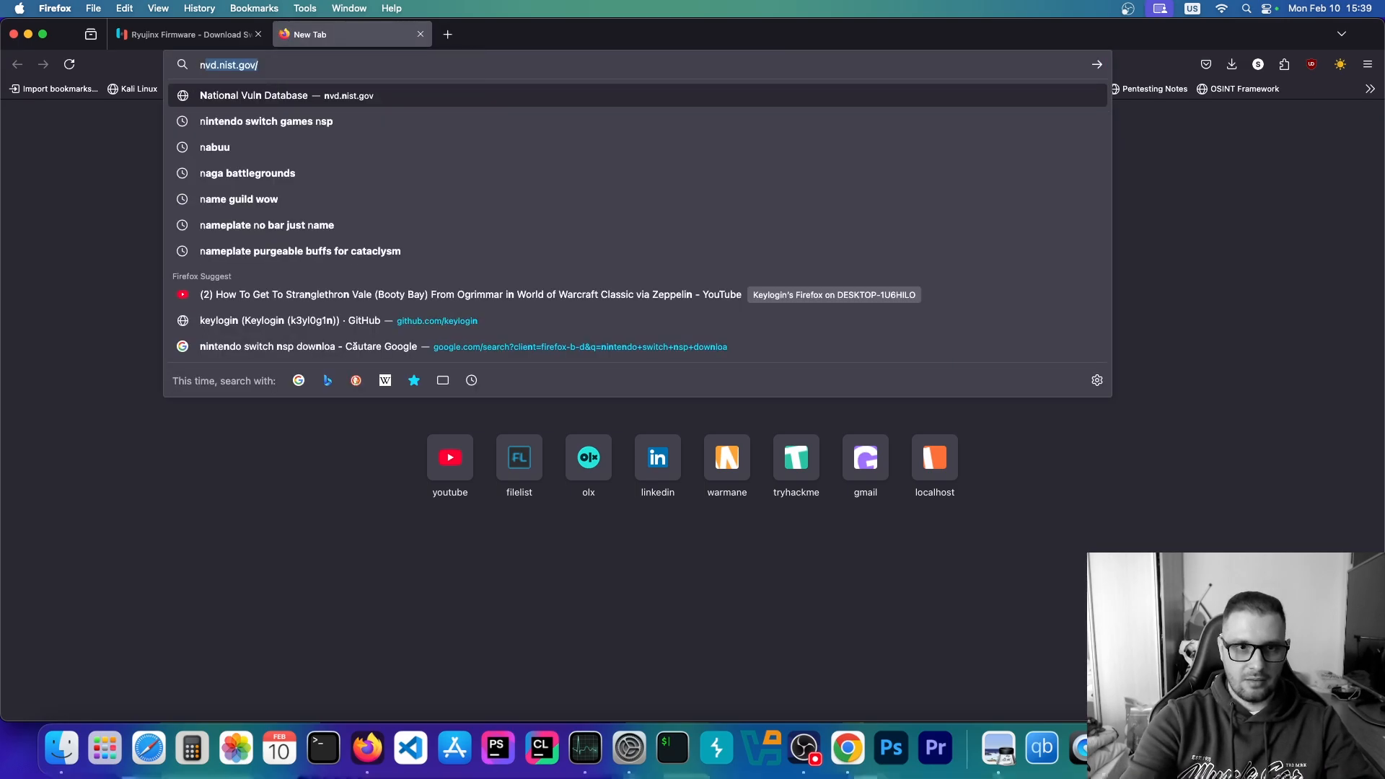
key(Down)
key(Return)
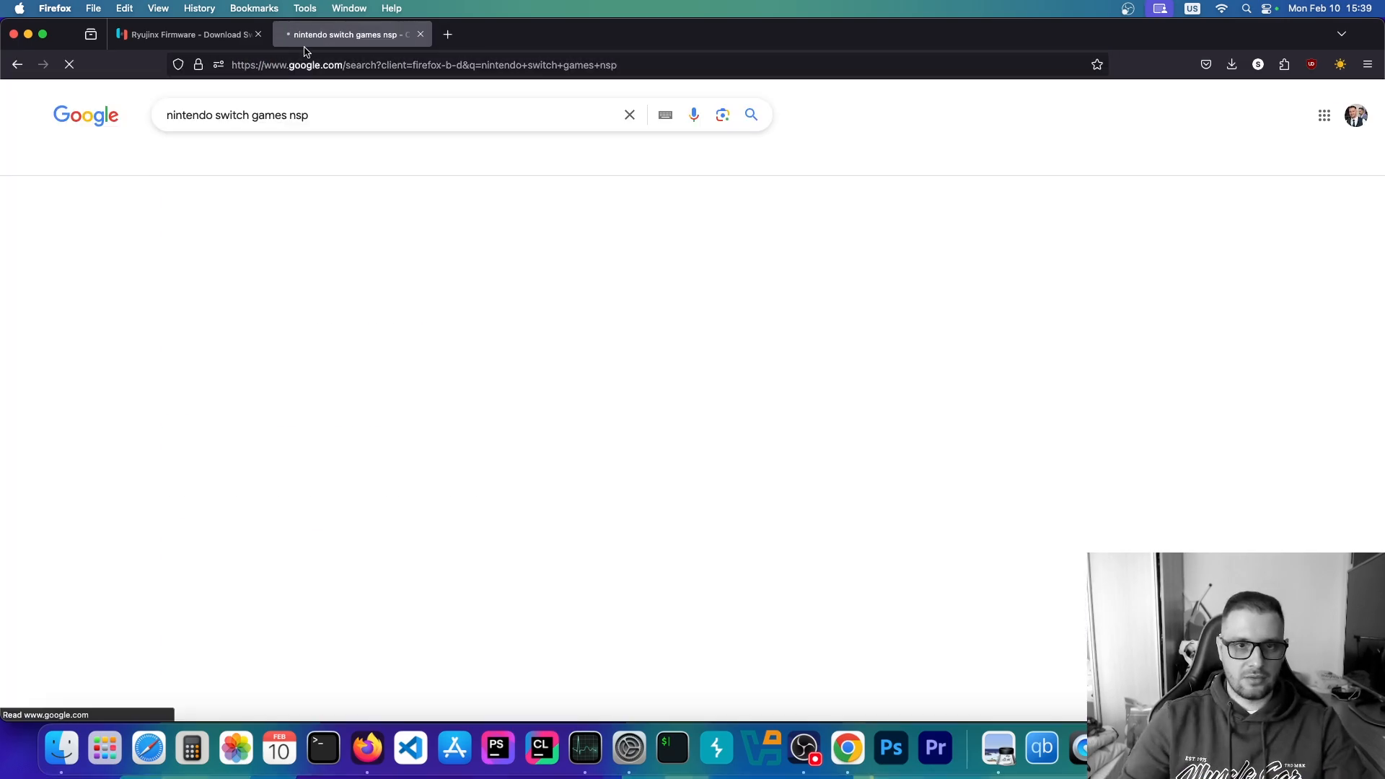
click(369, 238)
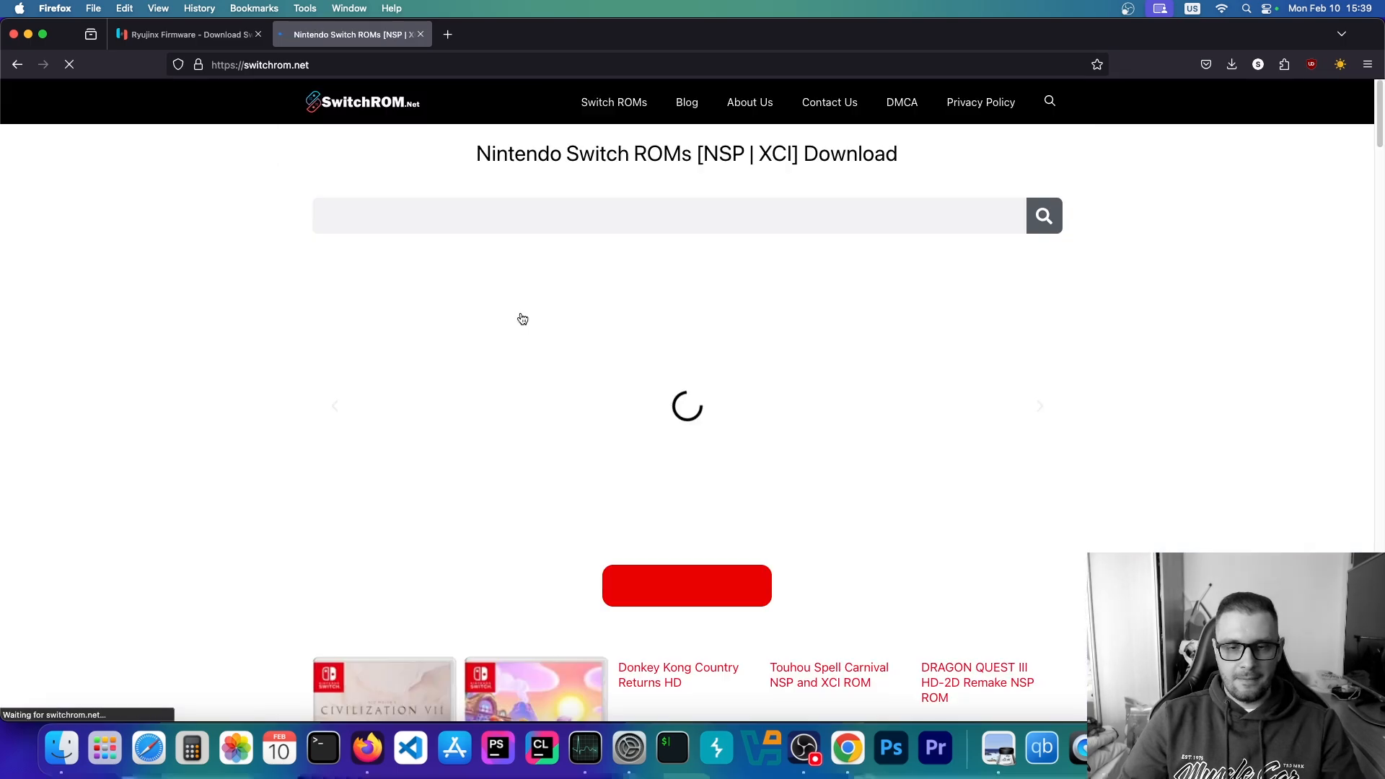
Browse the game list on the switchrom.net home page and load more games.
scroll(527, 321, down, 10)
scroll(538, 324, down, 20)
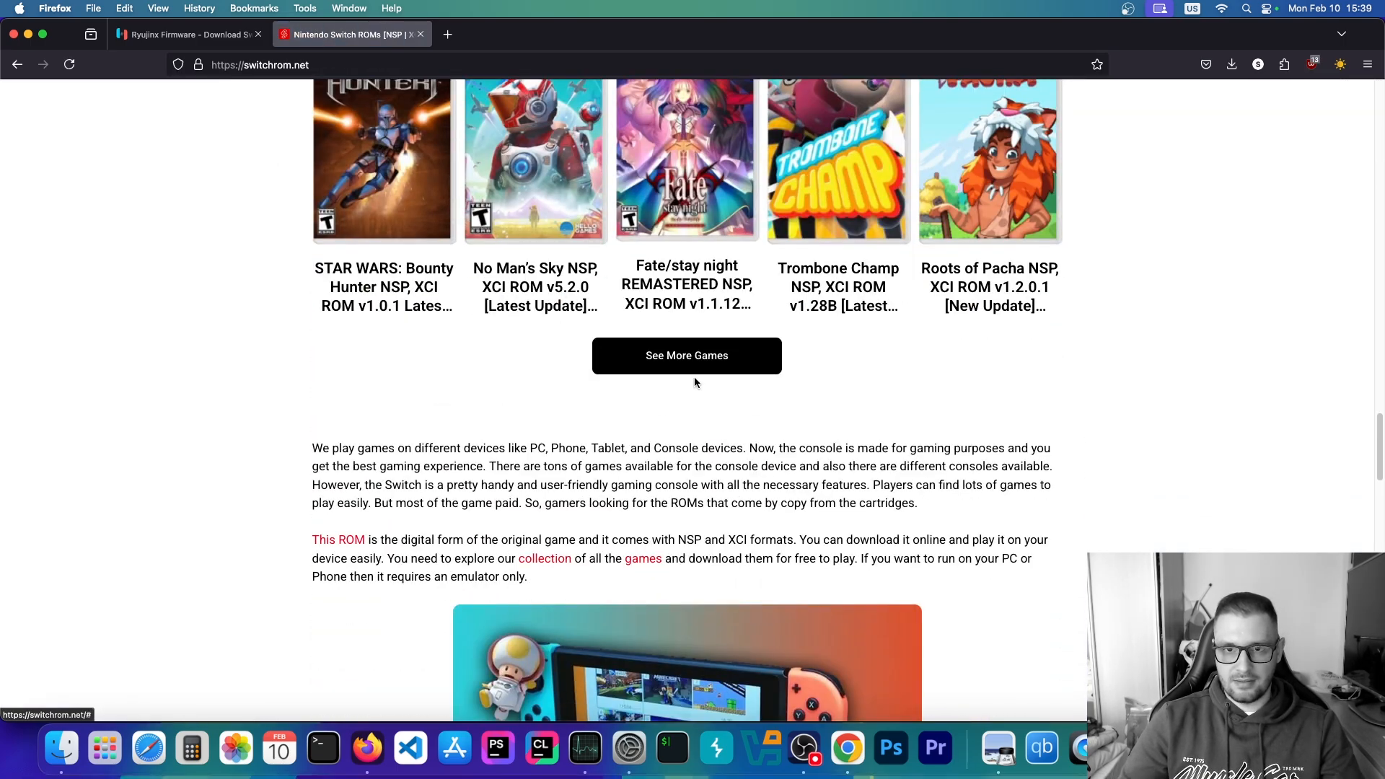
click(690, 358)
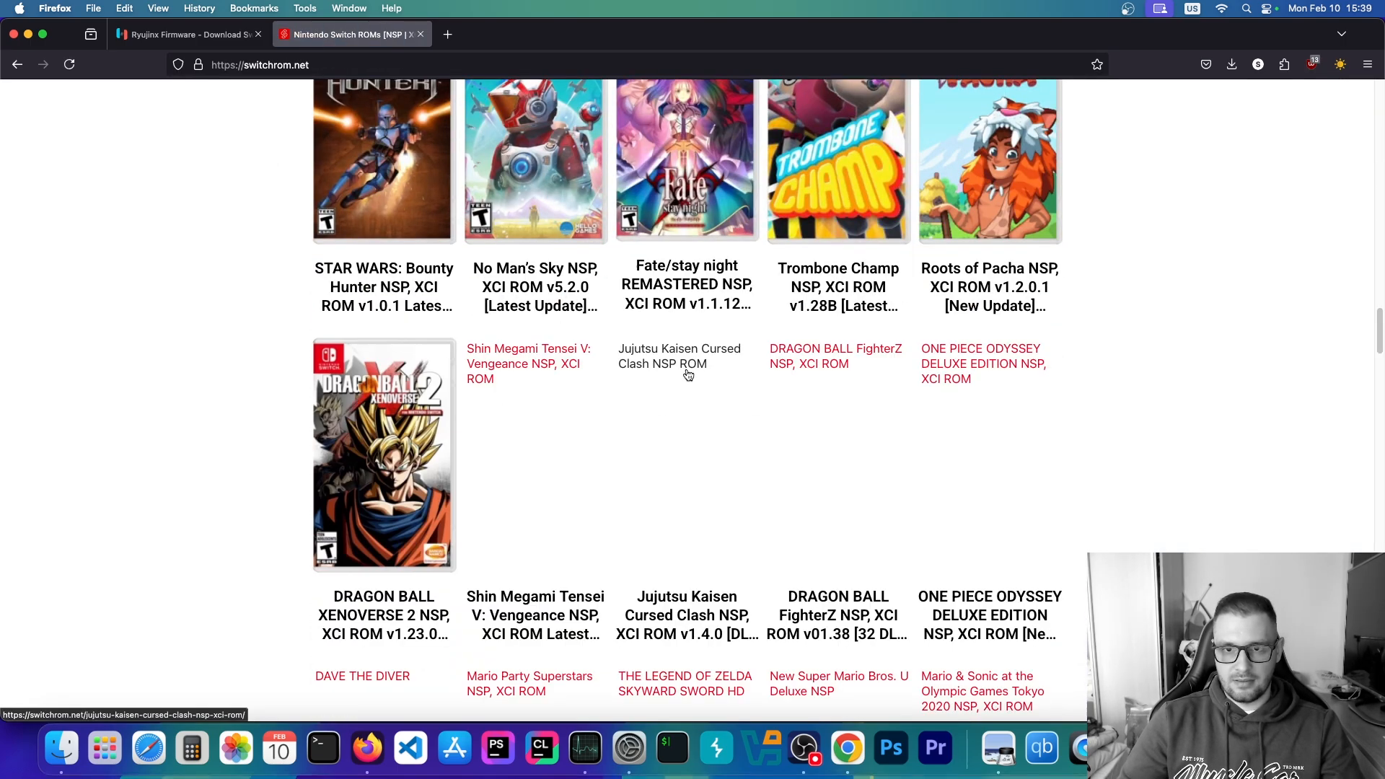
Open the Luigi's Mansion 3 page on switchrom.net and check the size listed for the v1.4.0 update NSP.
scroll(691, 380, down, 6)
scroll(691, 379, down, 10)
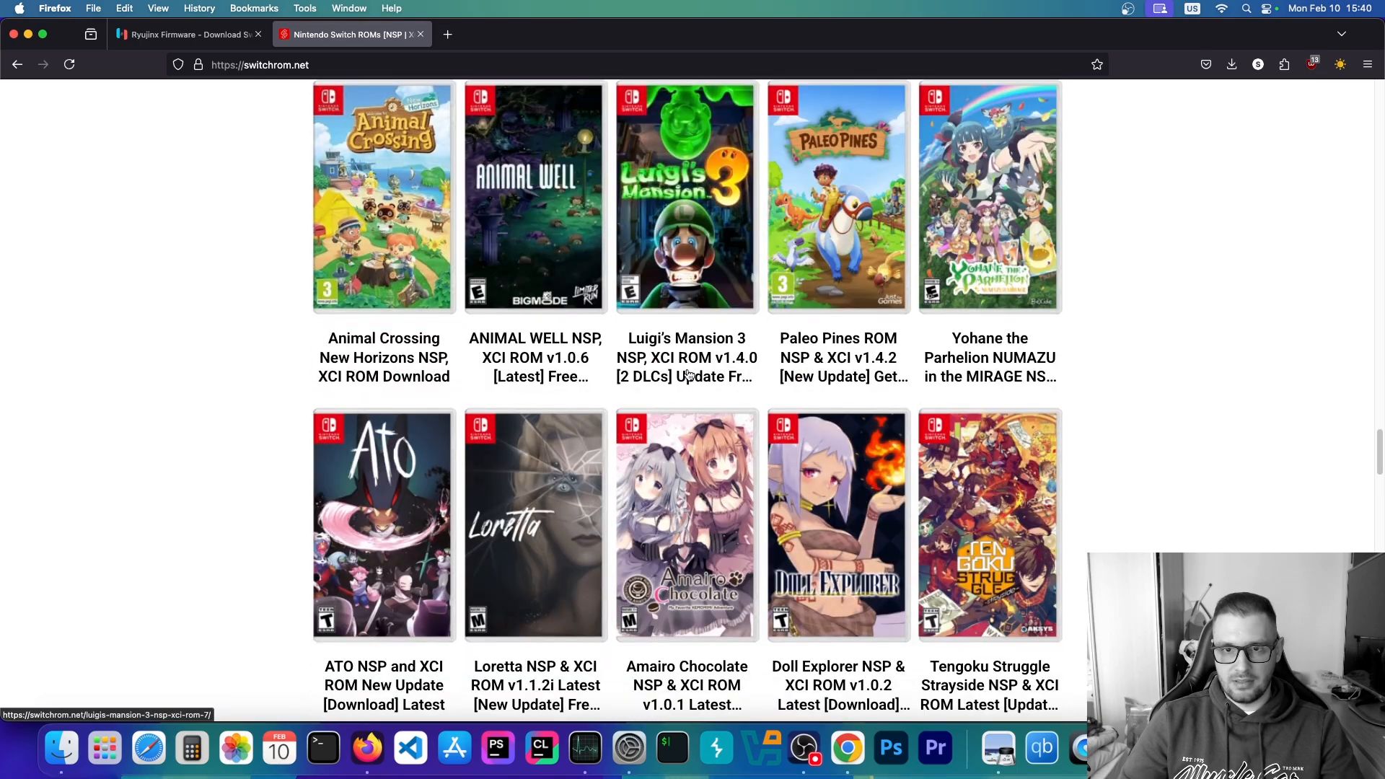
click(703, 256)
scroll(692, 419, down, 6)
scroll(671, 288, up, 1)
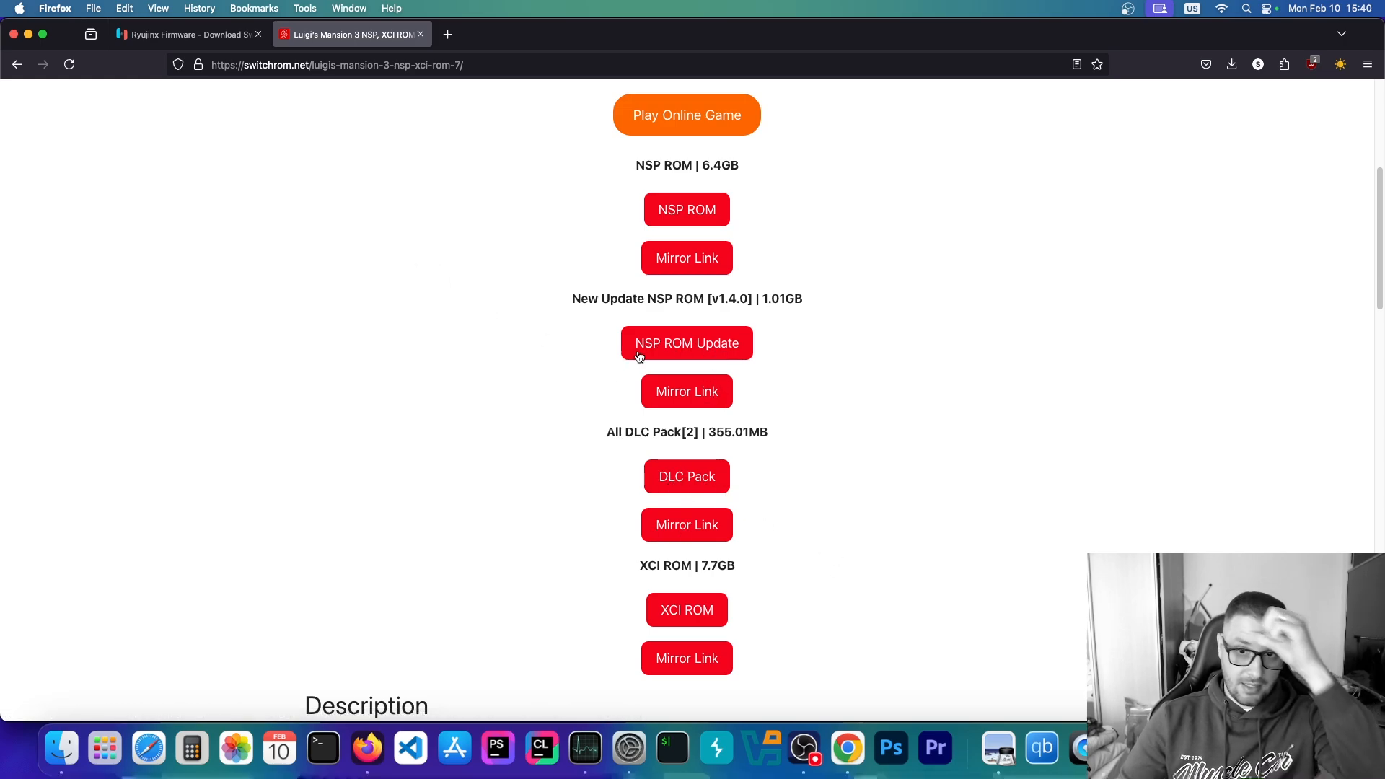
drag(784, 298, 800, 298)
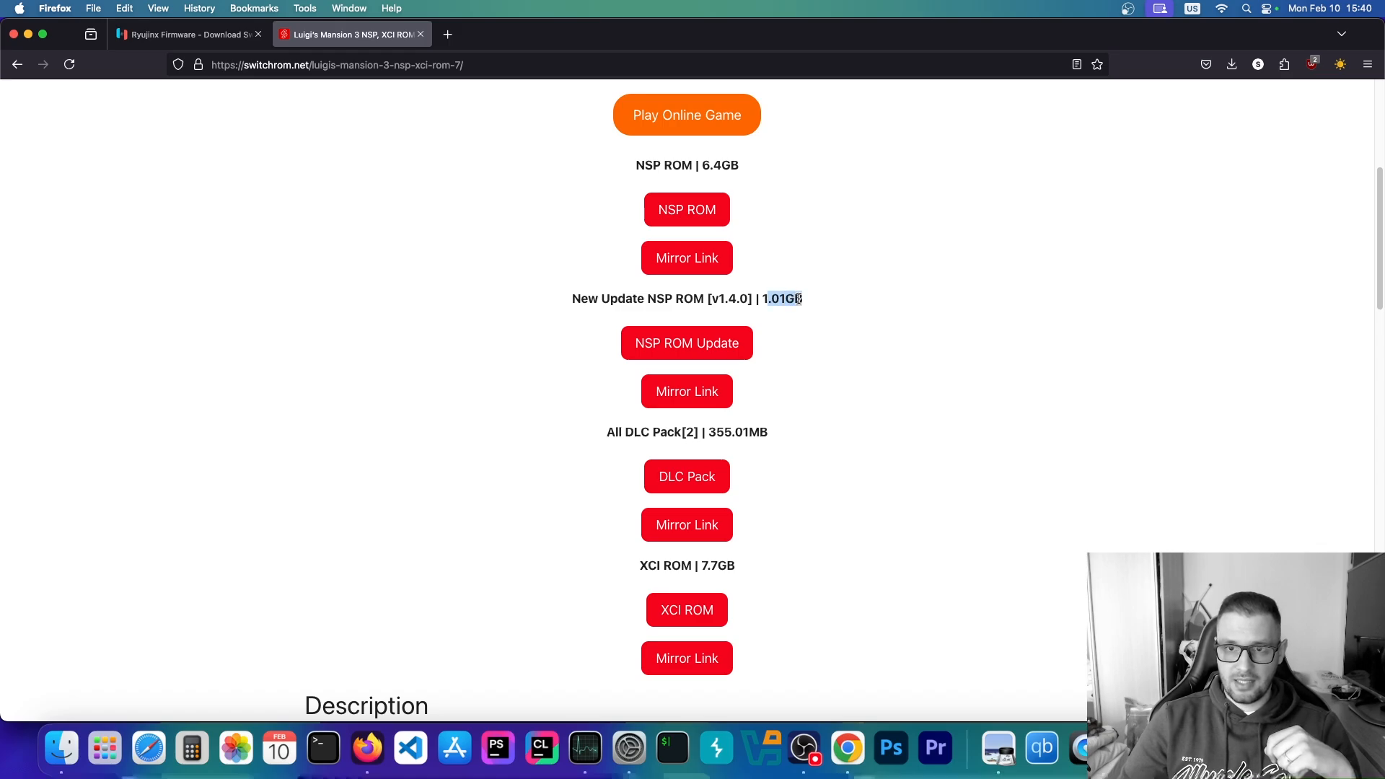
click(801, 298)
Switch back to Ryujinx, add the selected Luigi.s.Mansion.3 CR-13 NSP as the title update, and save the update list.
click(1129, 748)
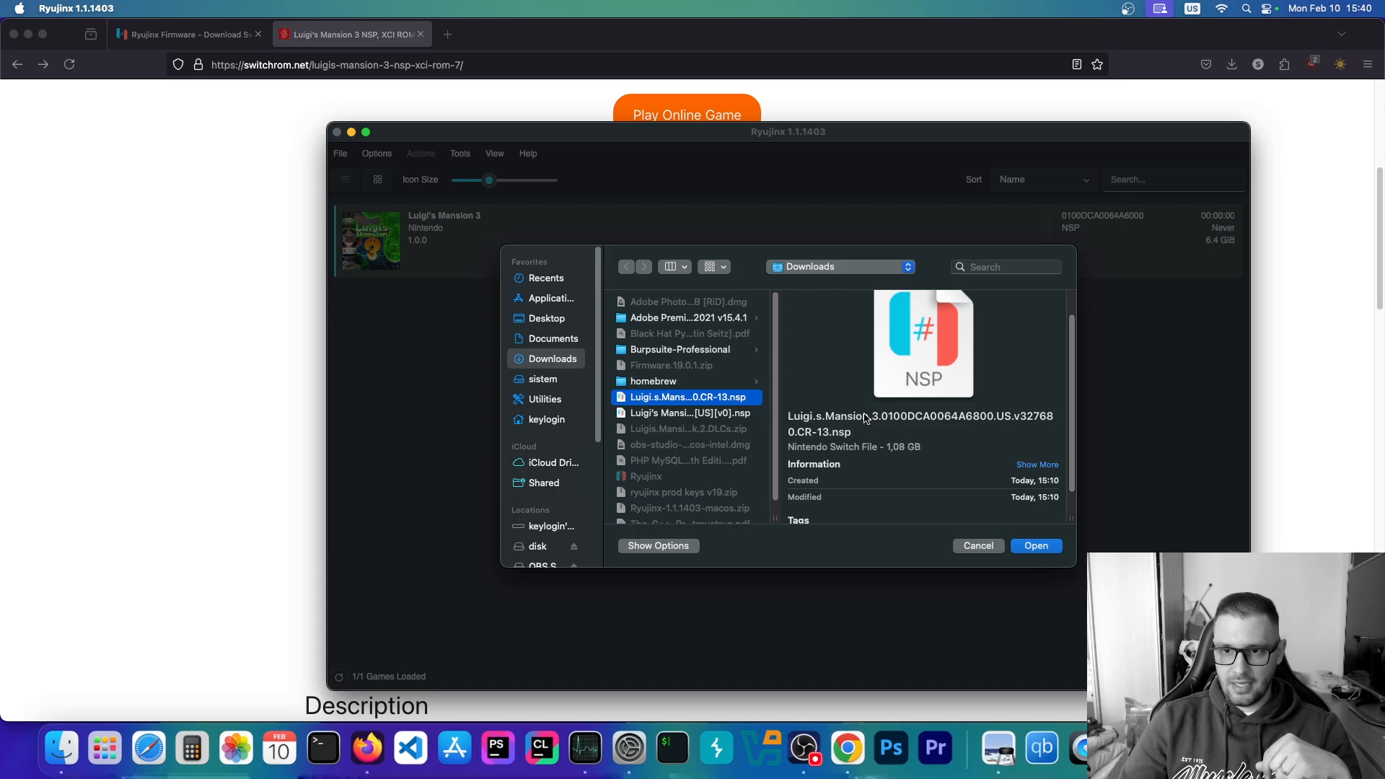
click(1035, 546)
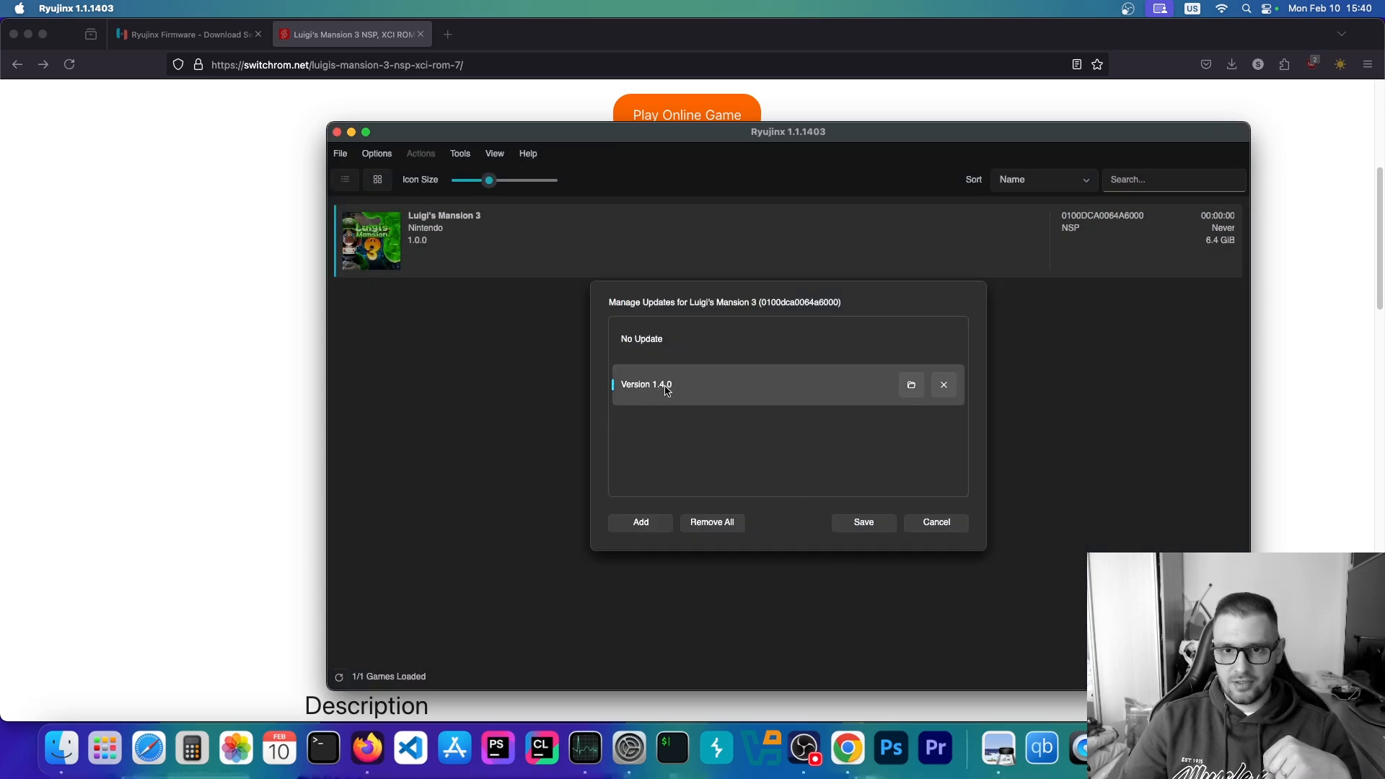
click(865, 524)
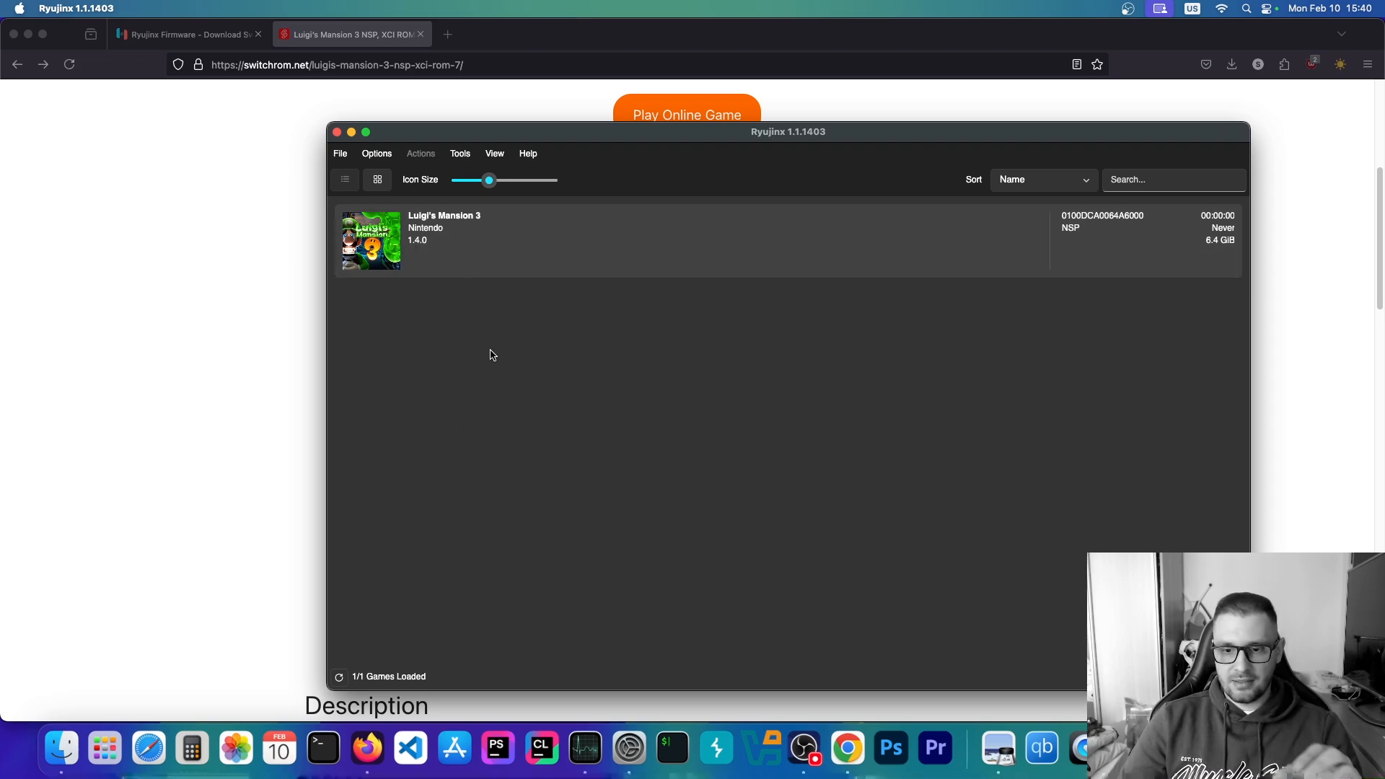
Open the DLC manager for Luigi's Mansion 3, check Downloads for selectable DLC files, and cancel the file selection.
right_click(490, 247)
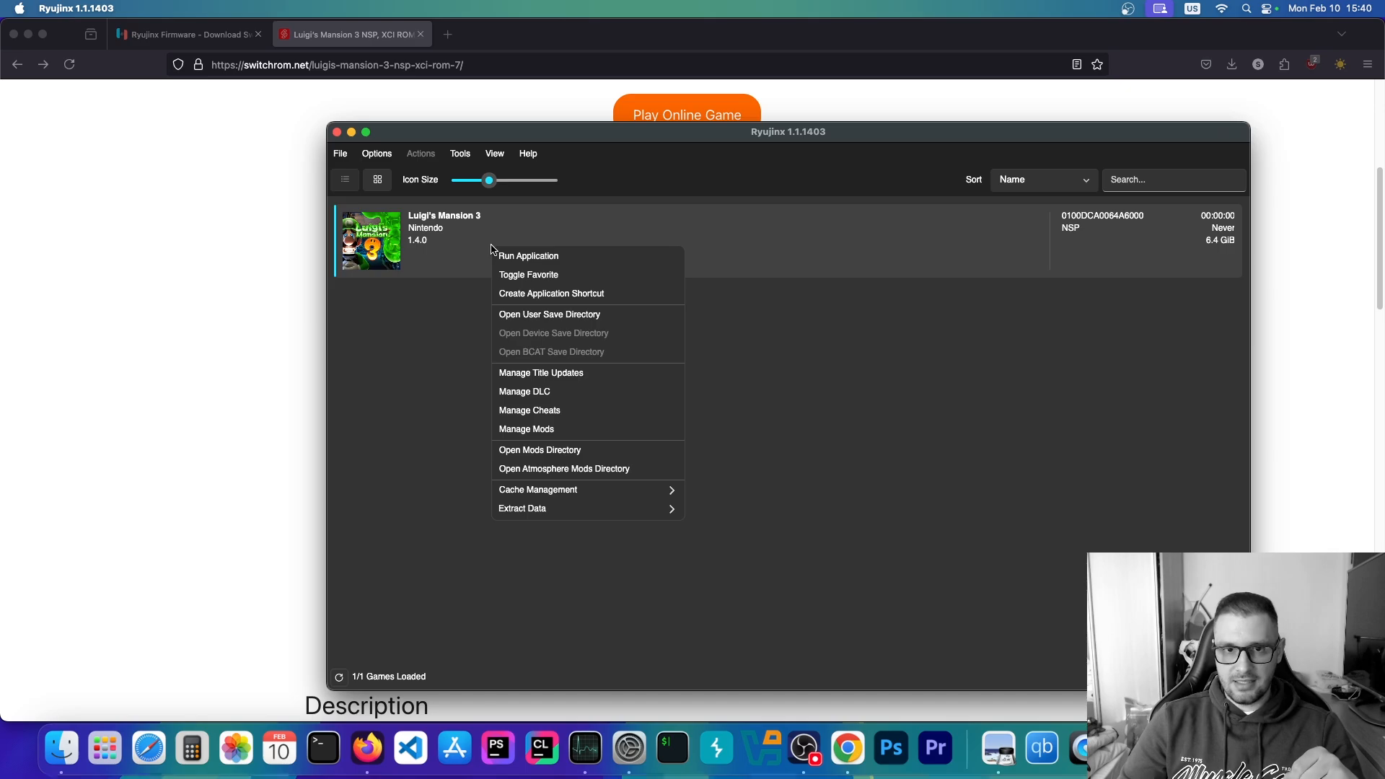
click(532, 393)
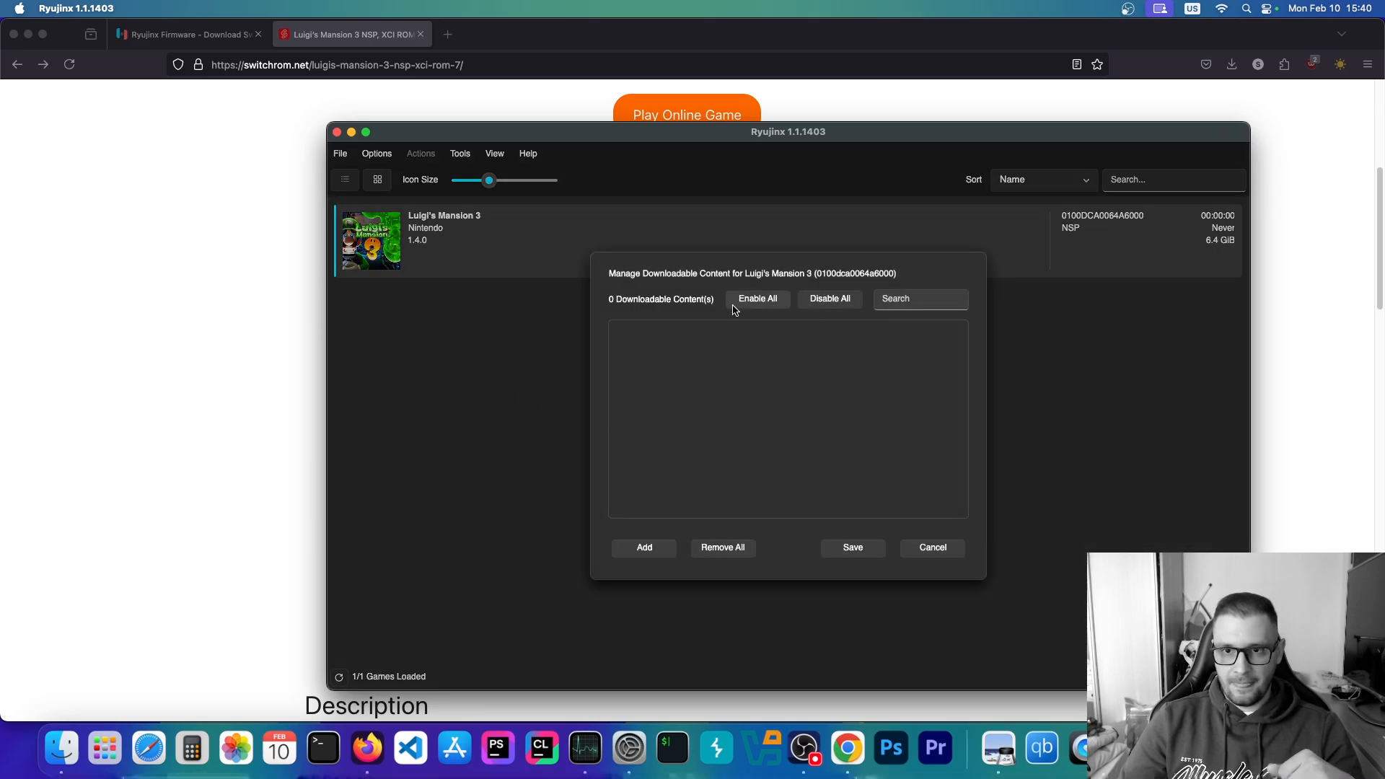
click(659, 549)
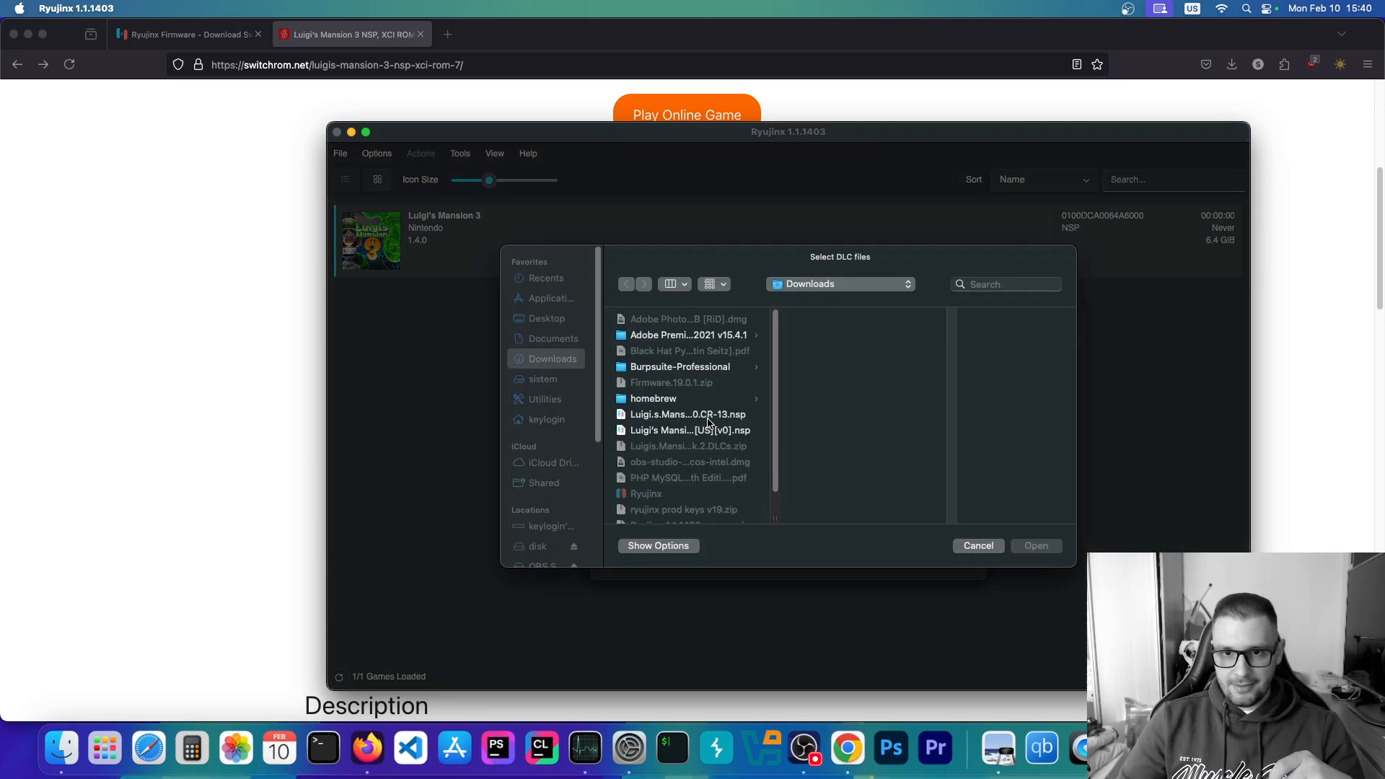
scroll(689, 468, down, 2)
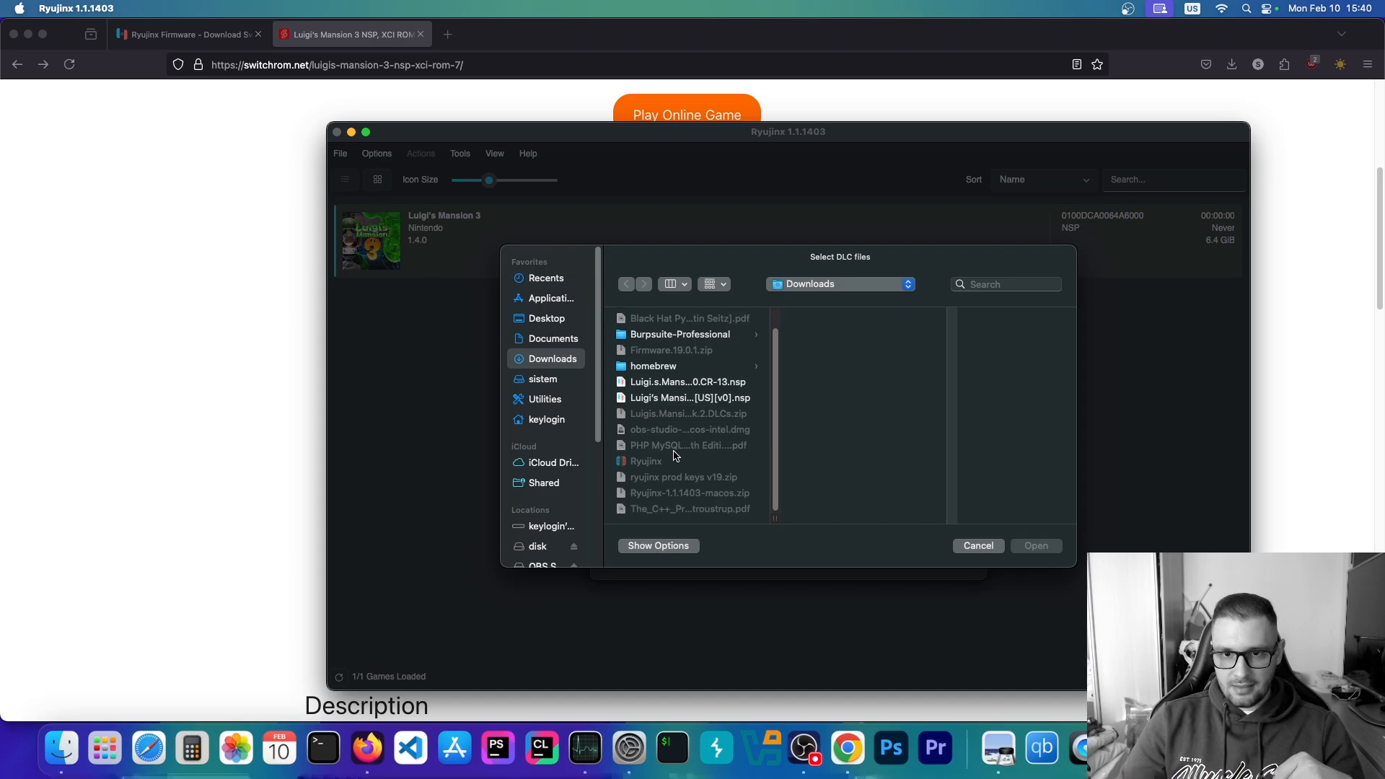
click(972, 548)
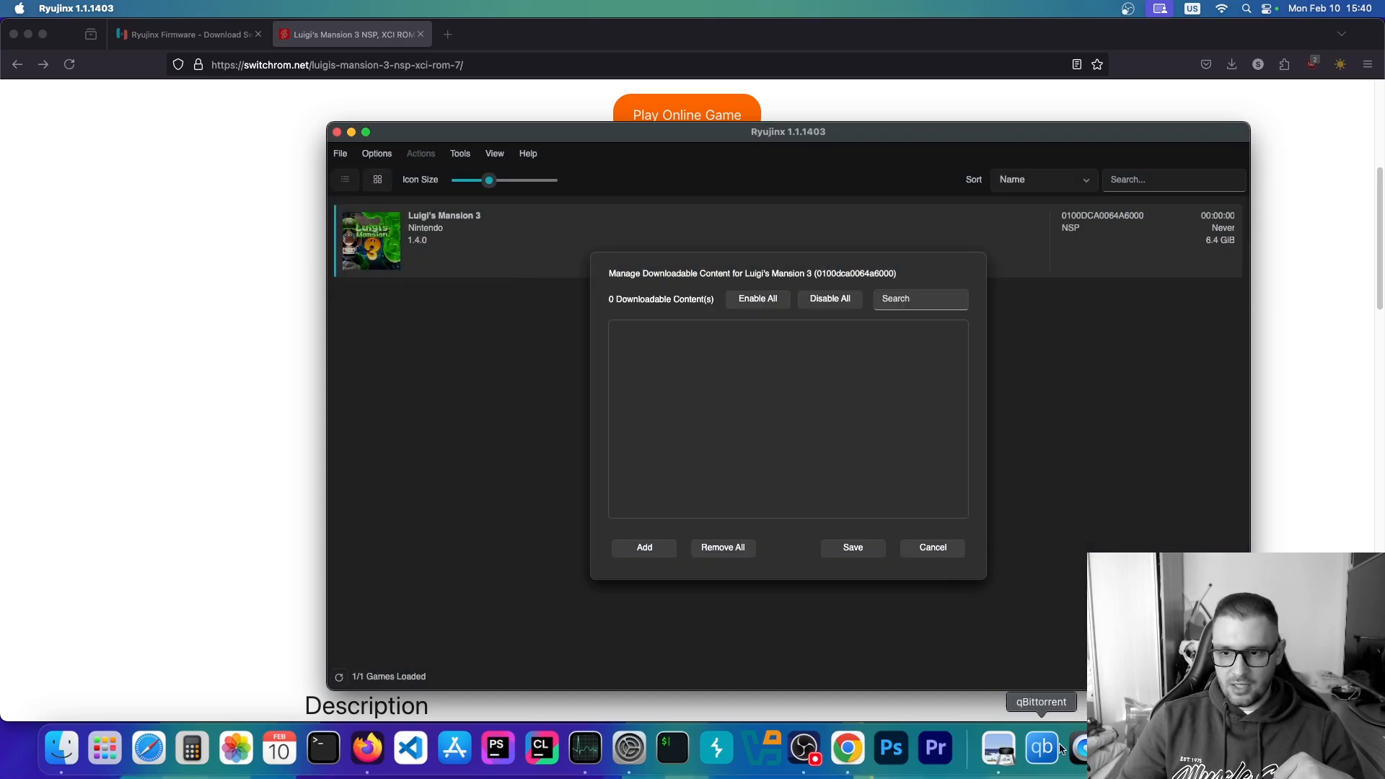
Open the Downloads folder in Finder, widen the Name column, and extract Luigis.Mansion.3.DLC.Pack.2.DLCs.zip.
click(1192, 748)
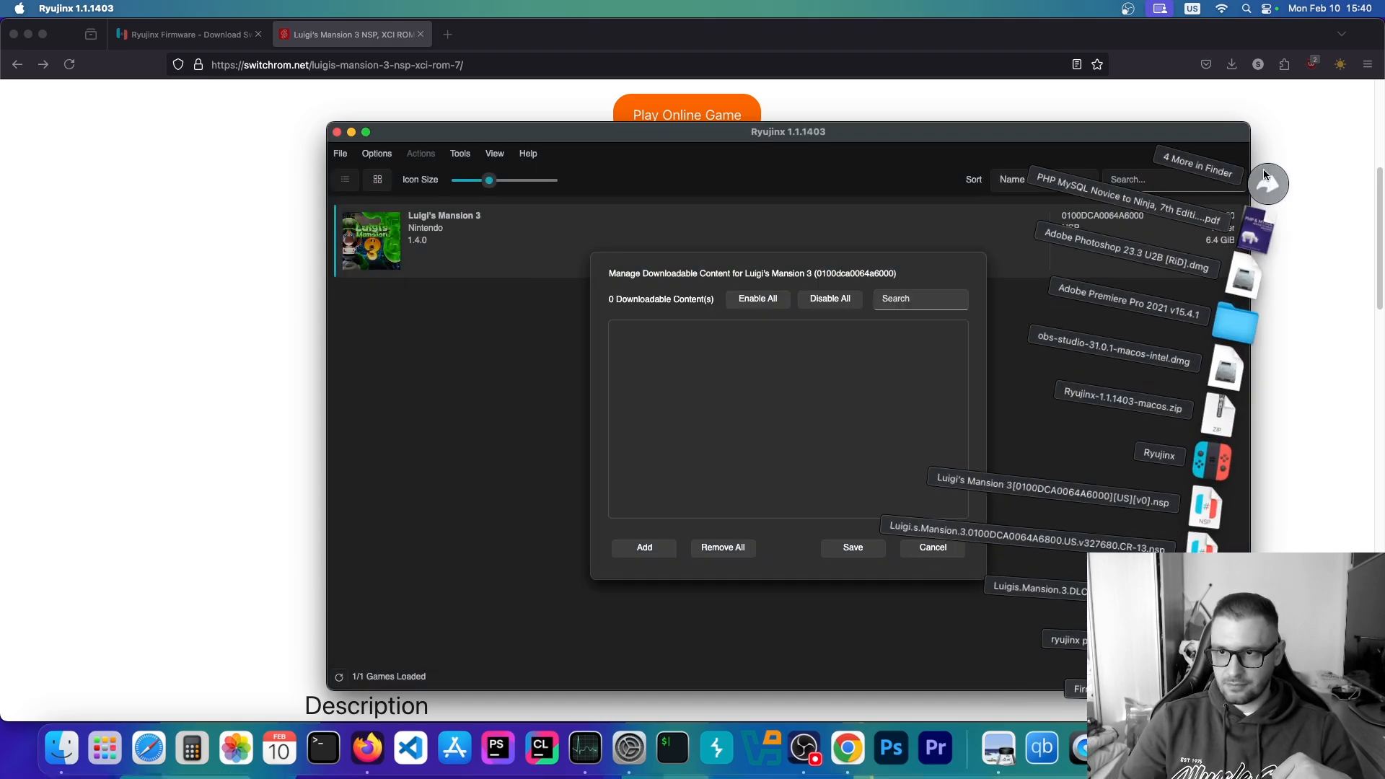
click(1264, 190)
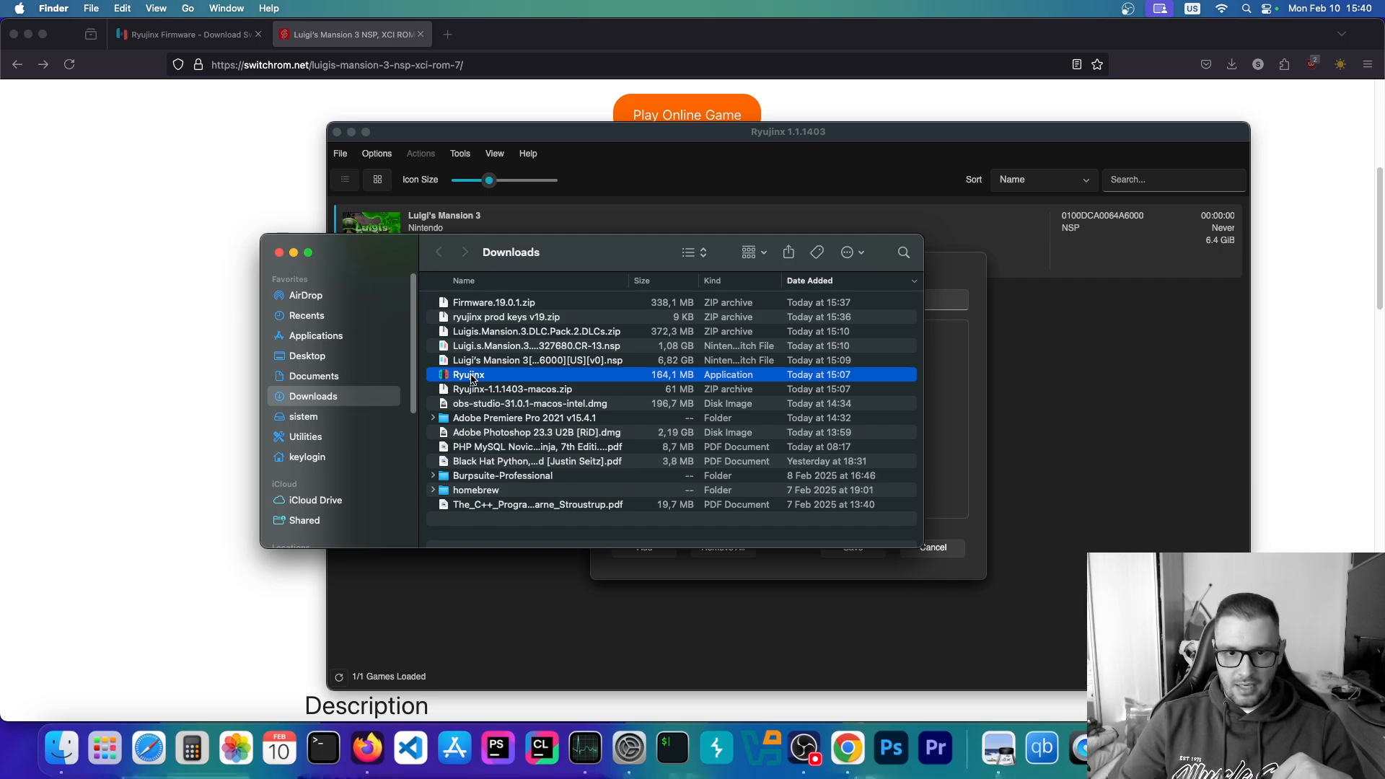
drag(629, 287, 700, 282)
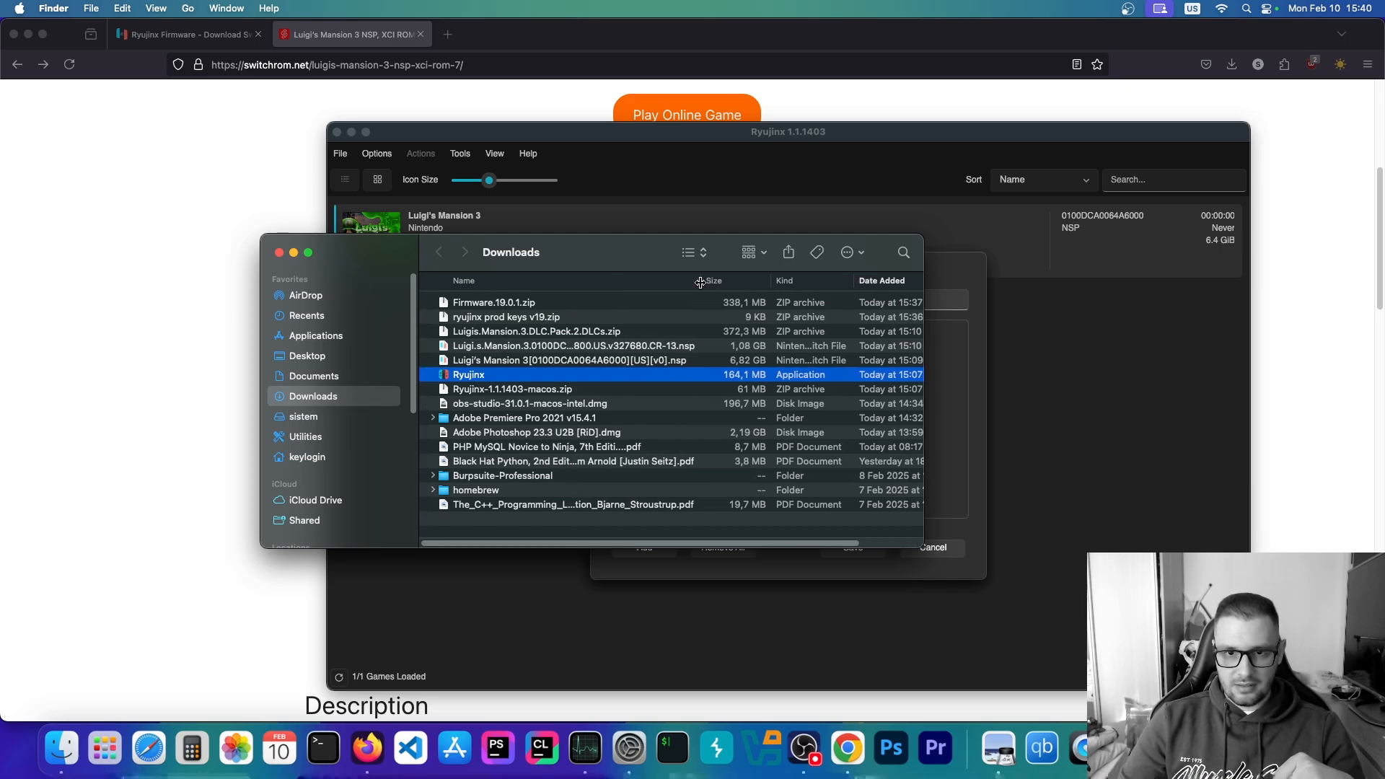
double_click(581, 331)
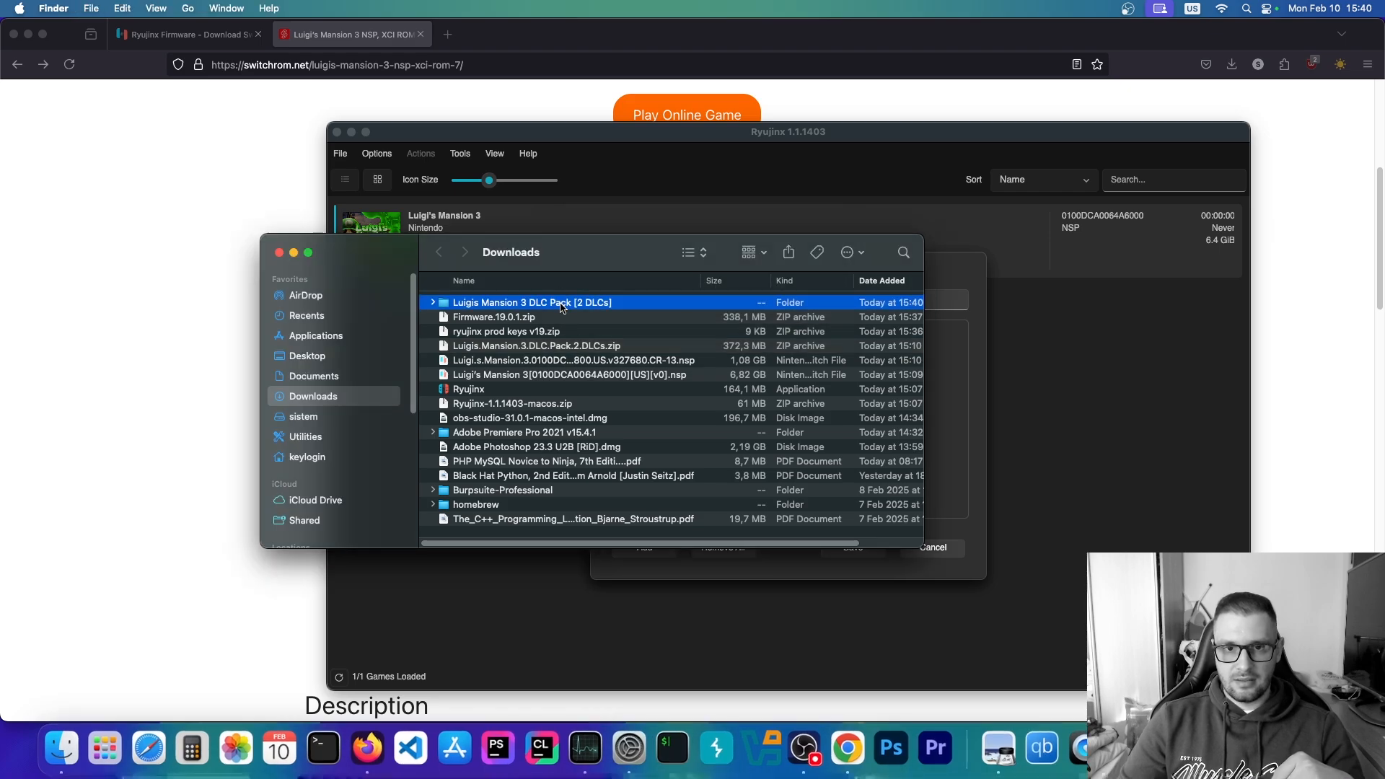
Examine the two NSP files in the Luigis Mansion 3 DLC Pack [2 DLCs] folder and put the Finder window away.
double_click(562, 303)
click(575, 305)
click(575, 318)
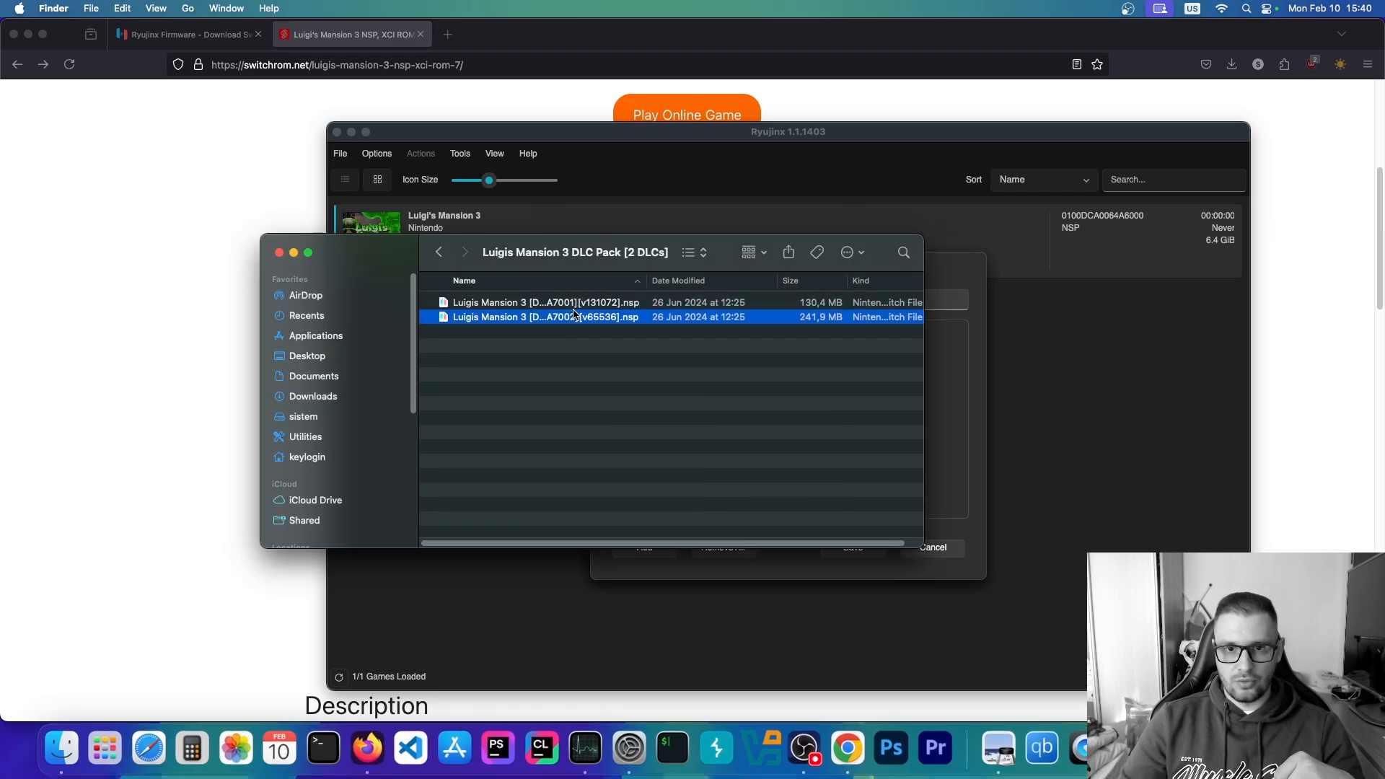
click(574, 303)
click(572, 317)
click(573, 305)
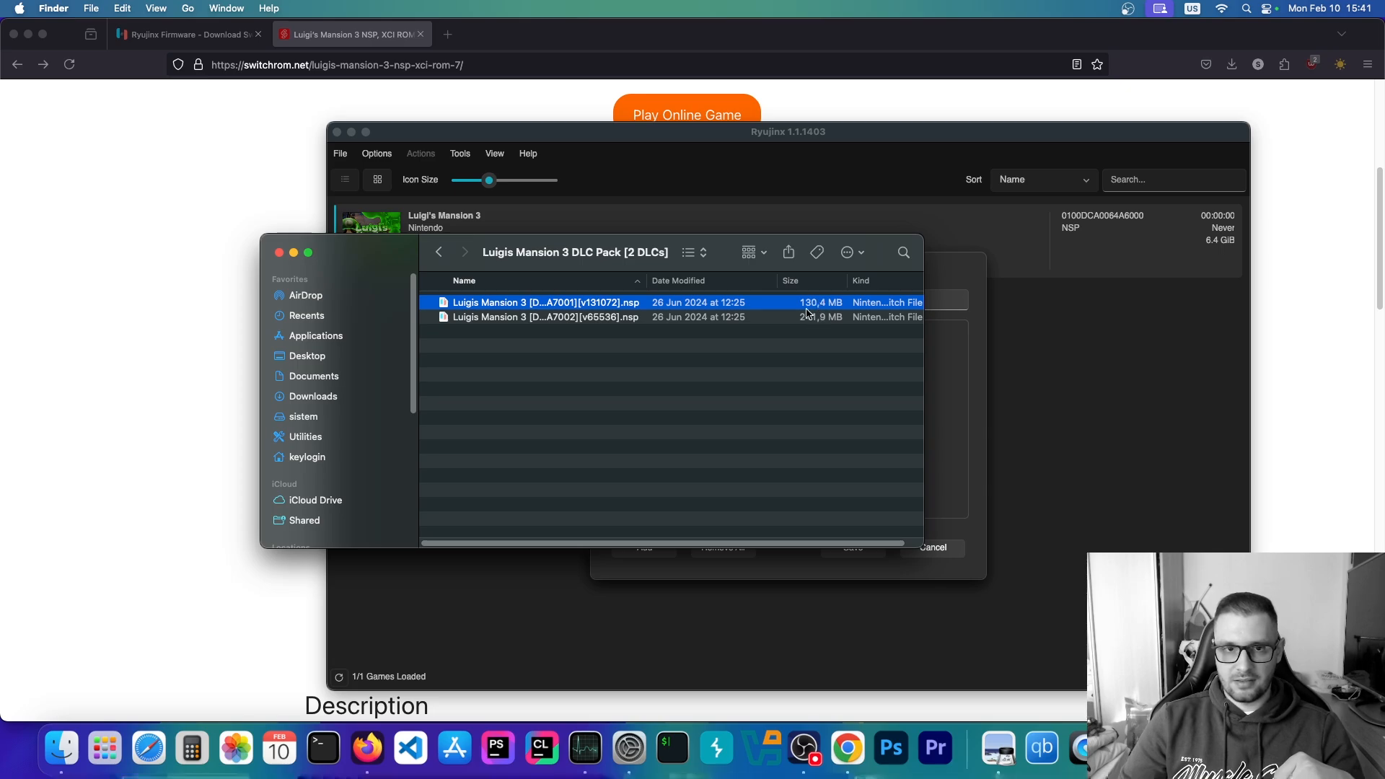
click(294, 253)
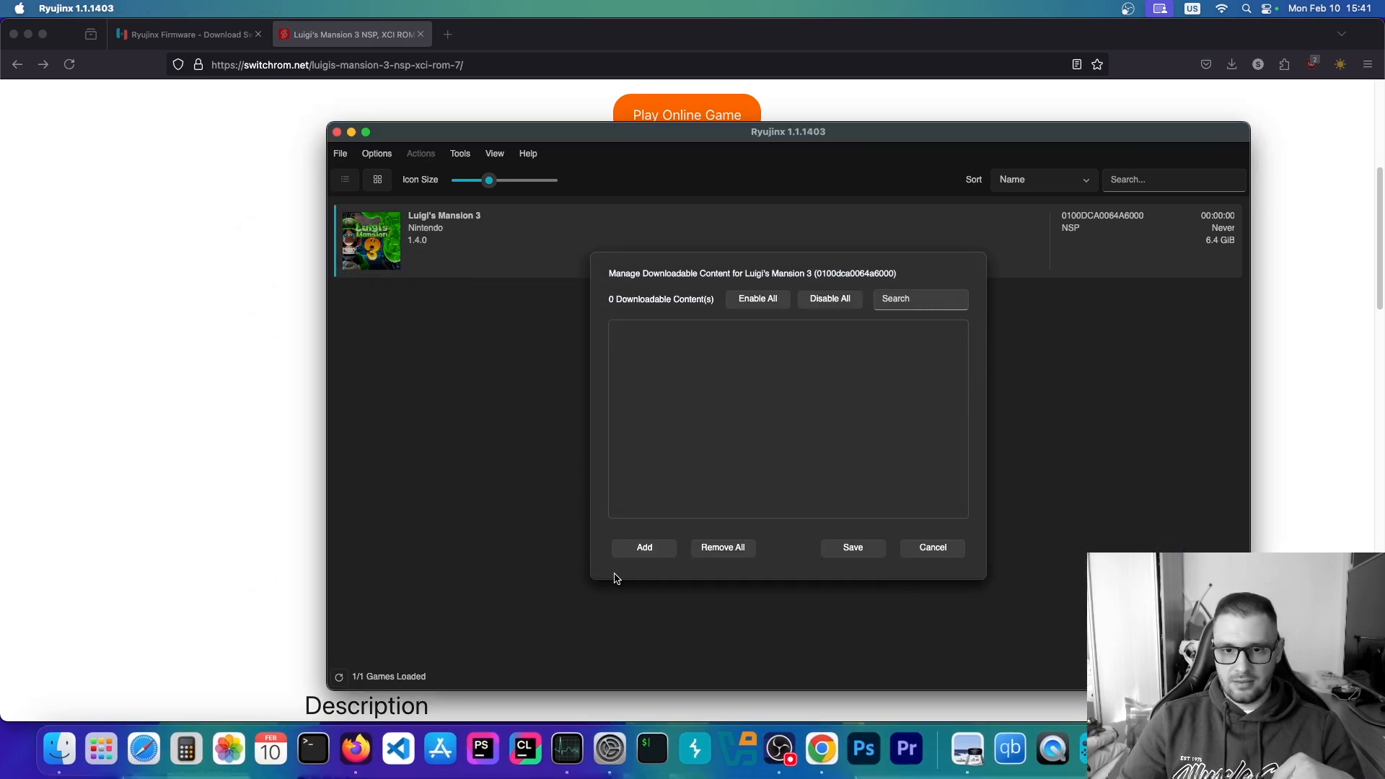
Add the Multiplayer Pack Part 1 file ending in [v131072].nsp from the extracted DLC folder to Luigi's Mansion 3.
click(644, 548)
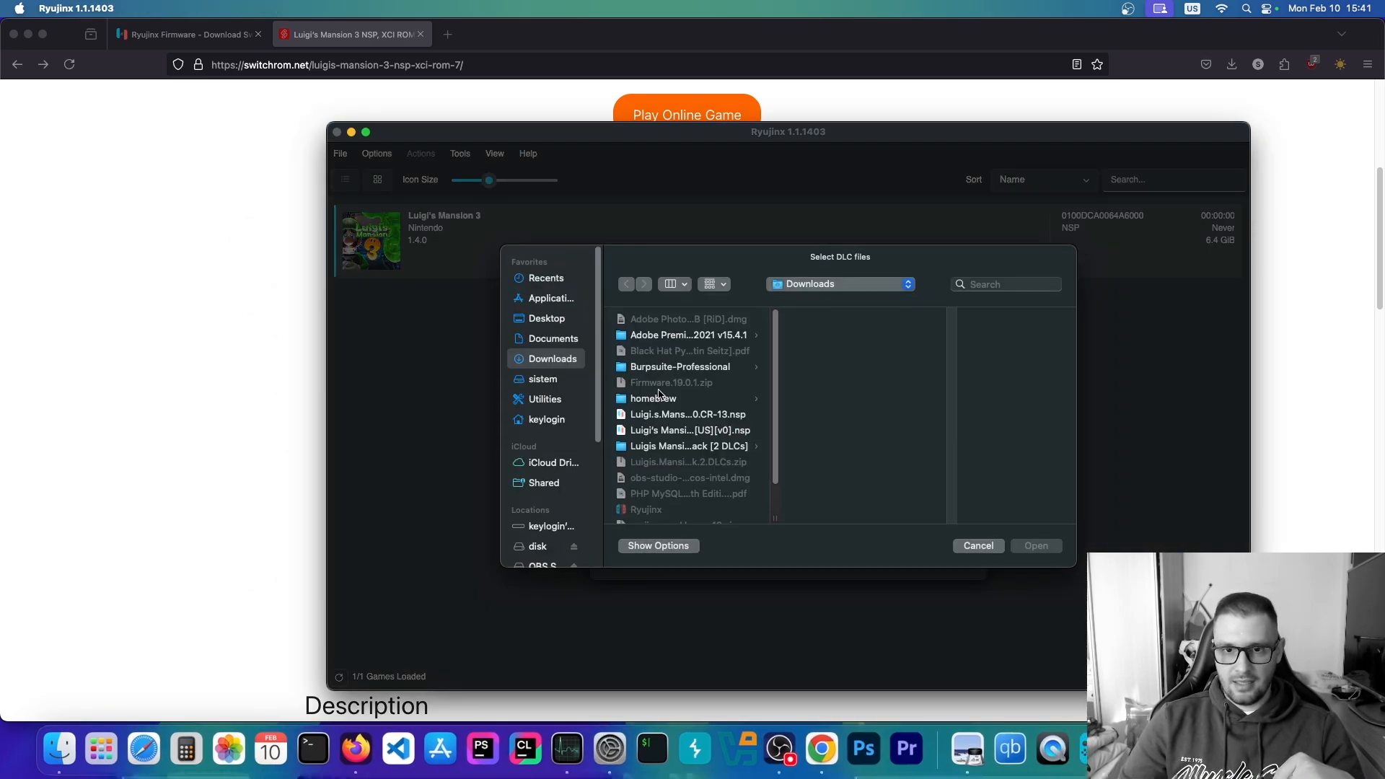
click(665, 452)
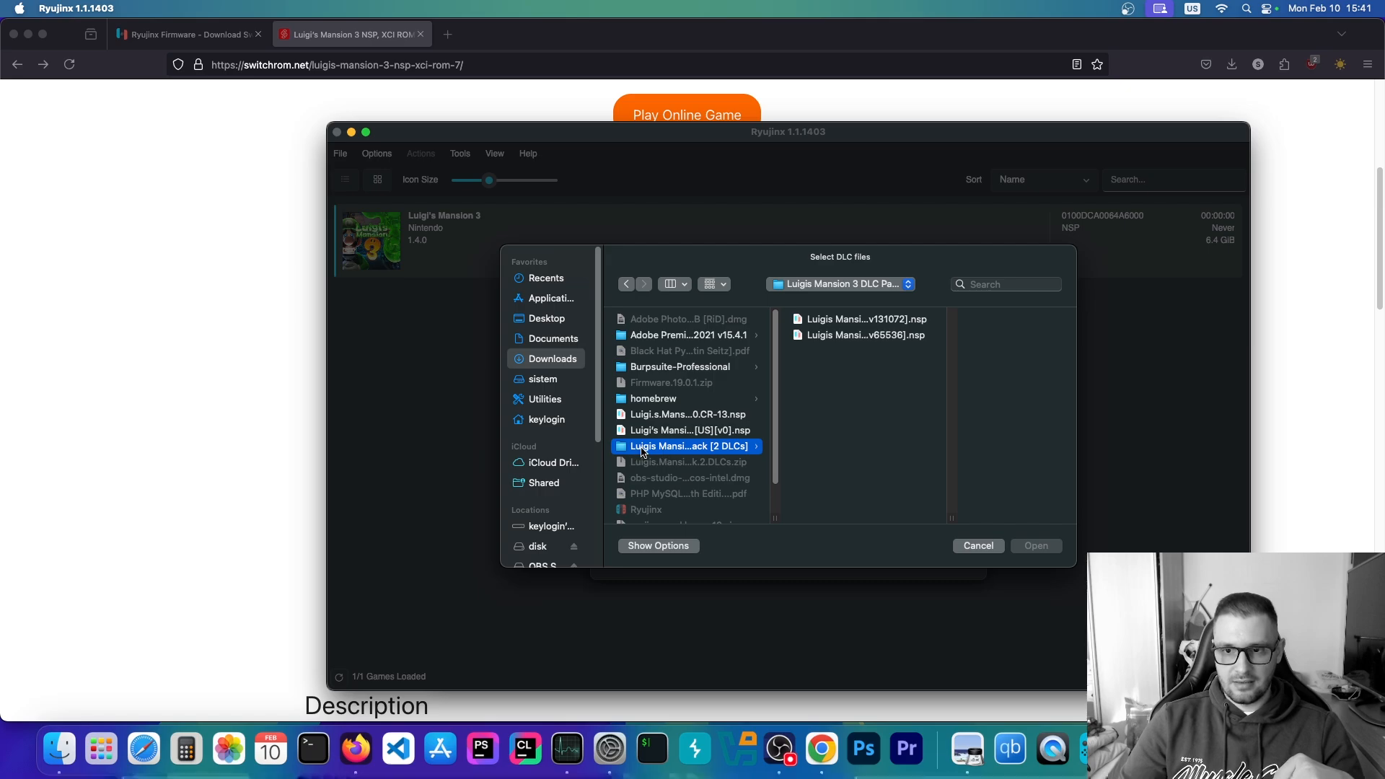
click(832, 324)
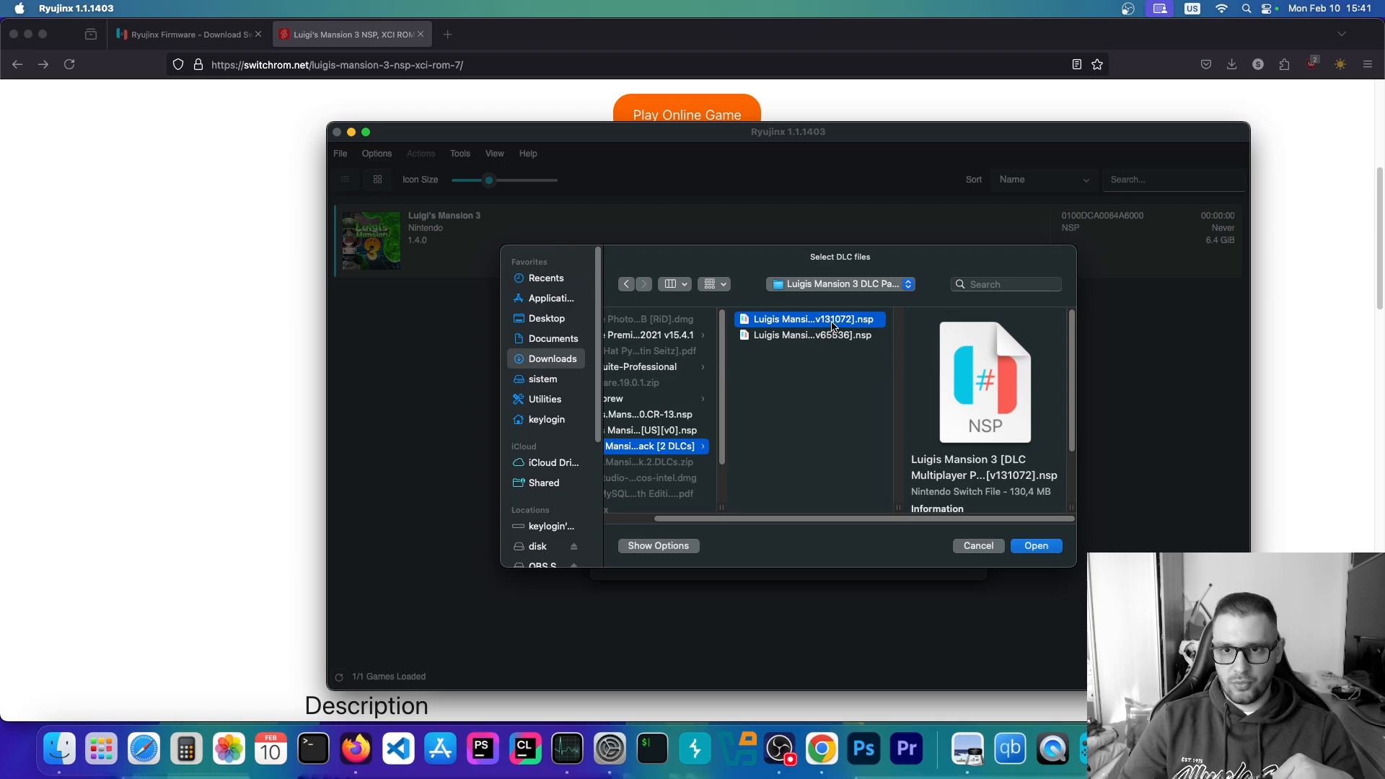
click(1036, 546)
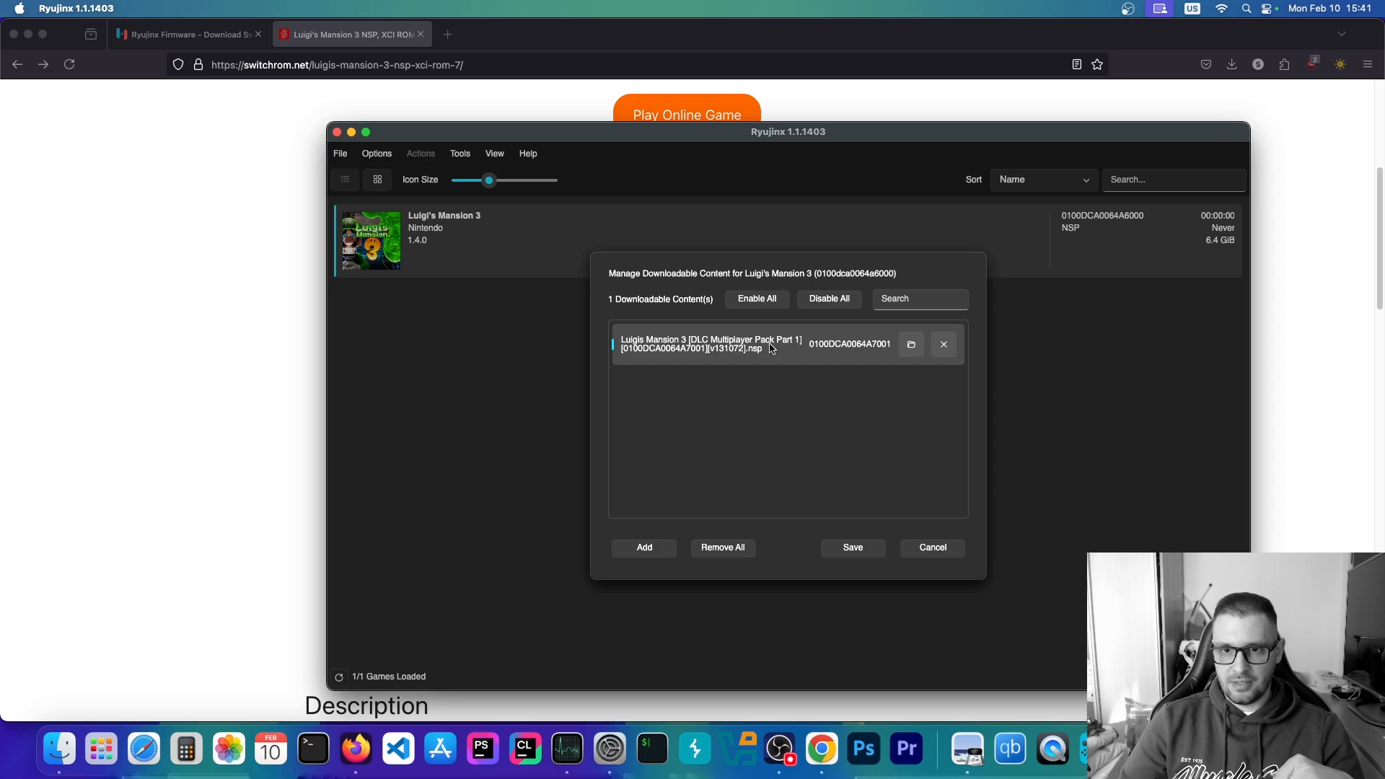
Add the Multiplayer Pack Part 2 file ending in [v65536].nsp from the same folder to the game's DLC list.
click(642, 554)
click(817, 337)
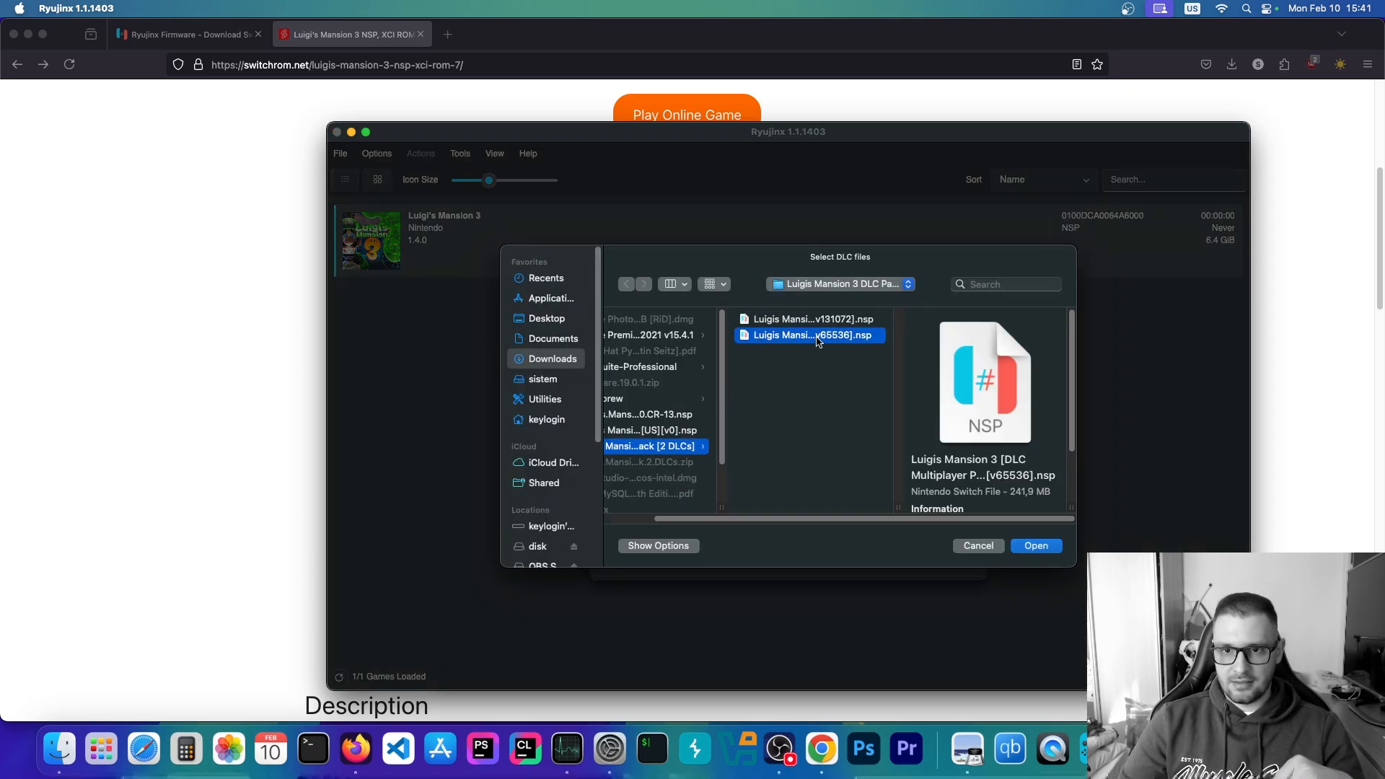
click(1039, 548)
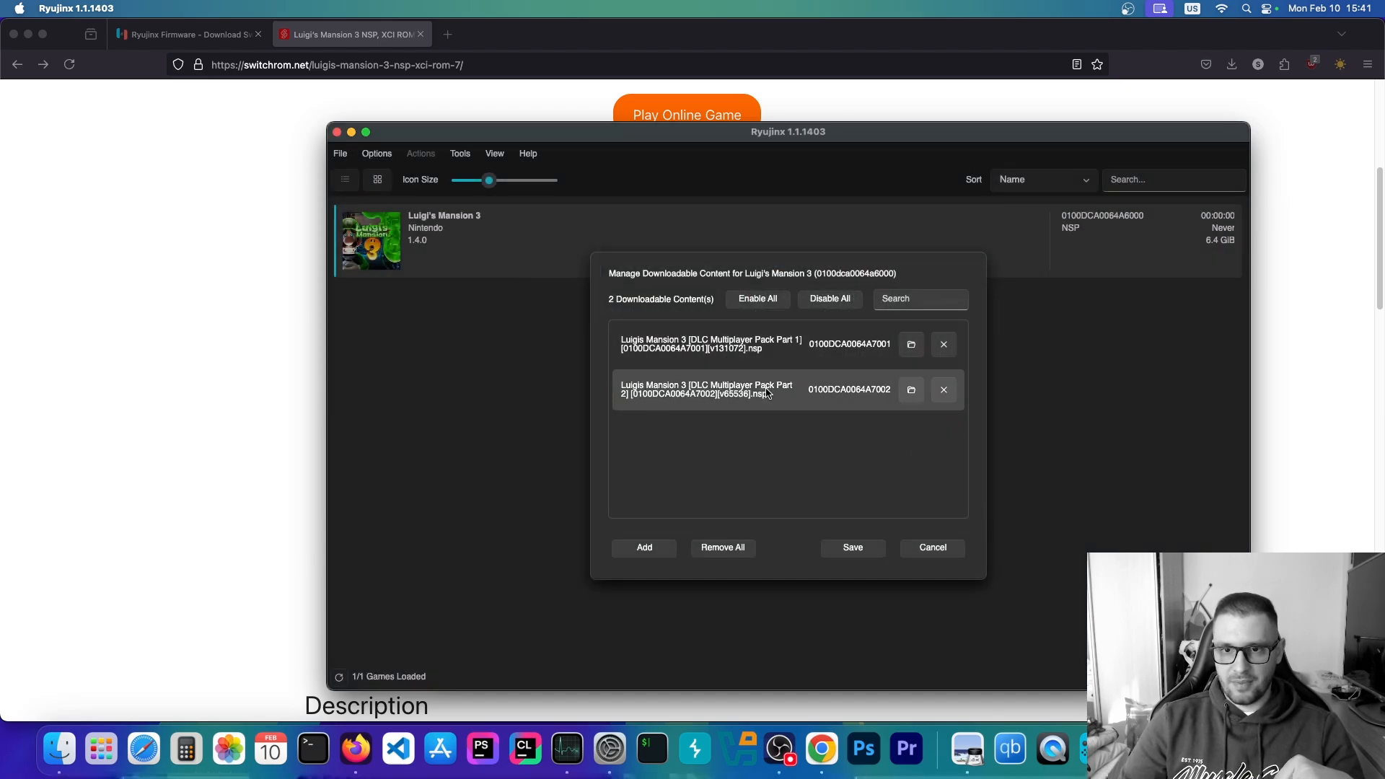
Enable both Multiplayer Pack DLCs for Luigi's Mansion 3 and save the DLC list.
click(655, 353)
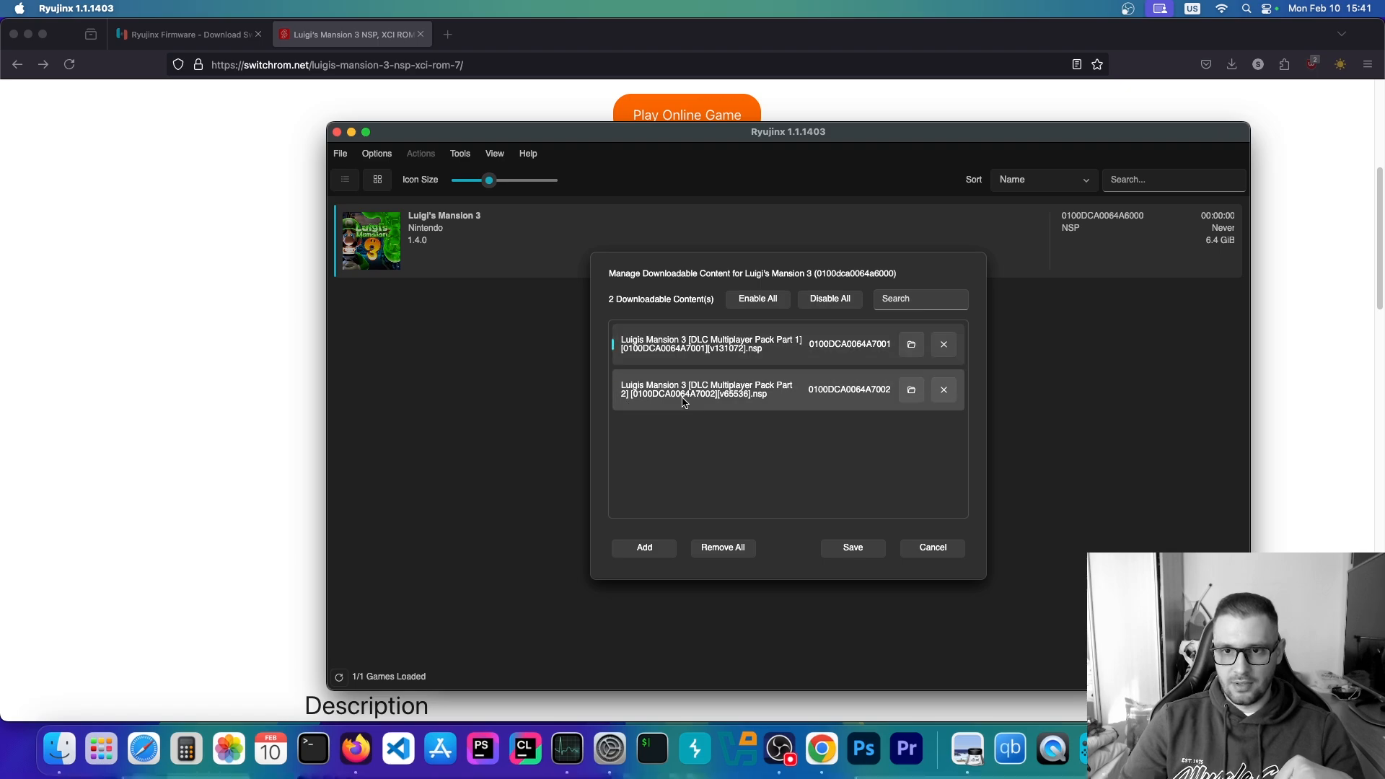
click(685, 401)
click(683, 350)
click(692, 394)
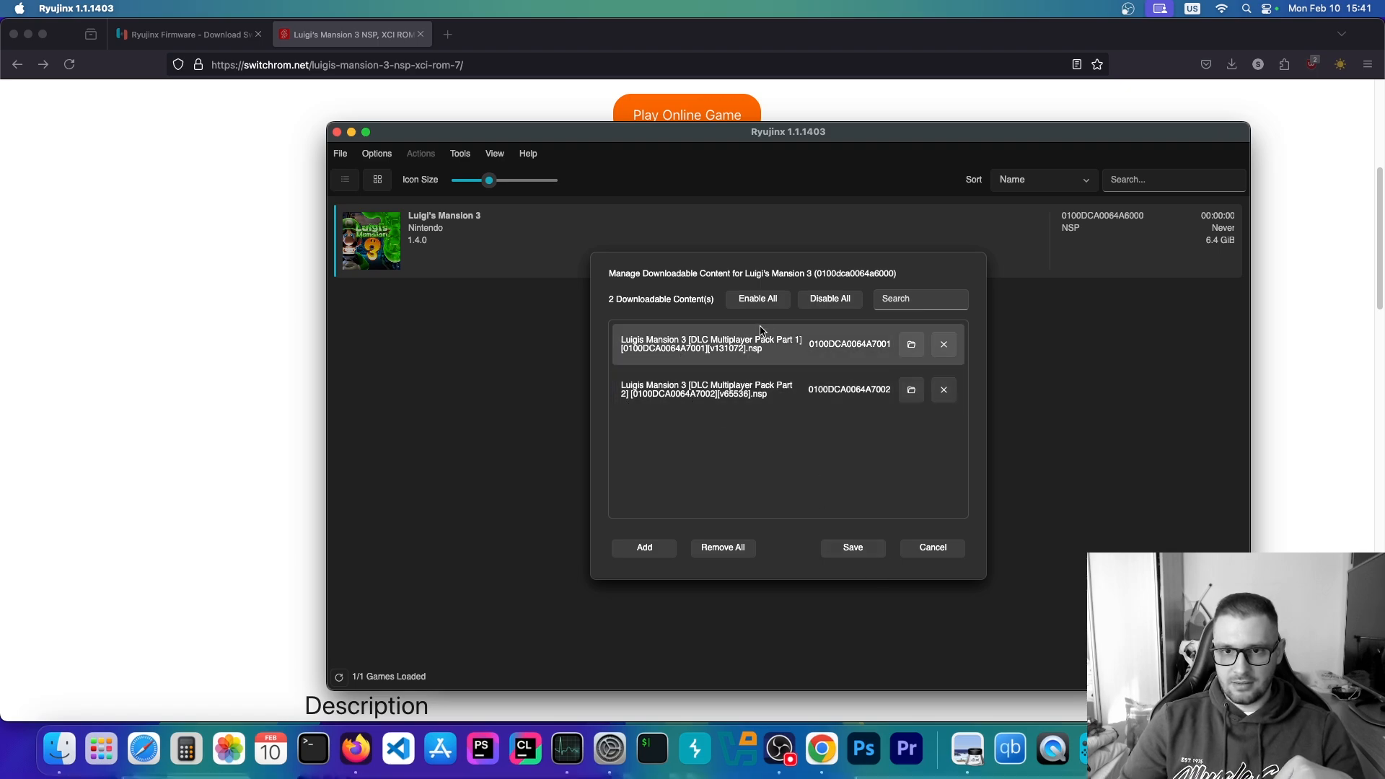
click(758, 303)
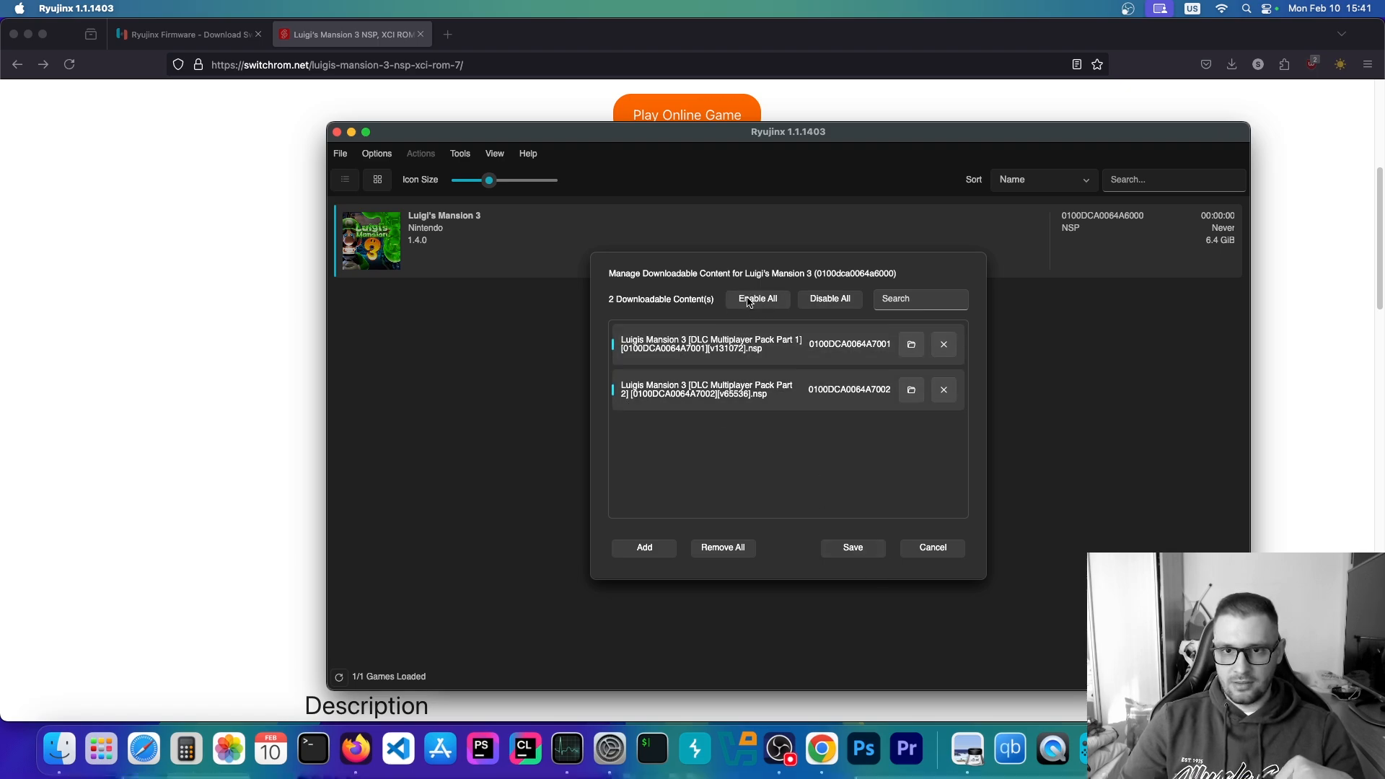
click(852, 550)
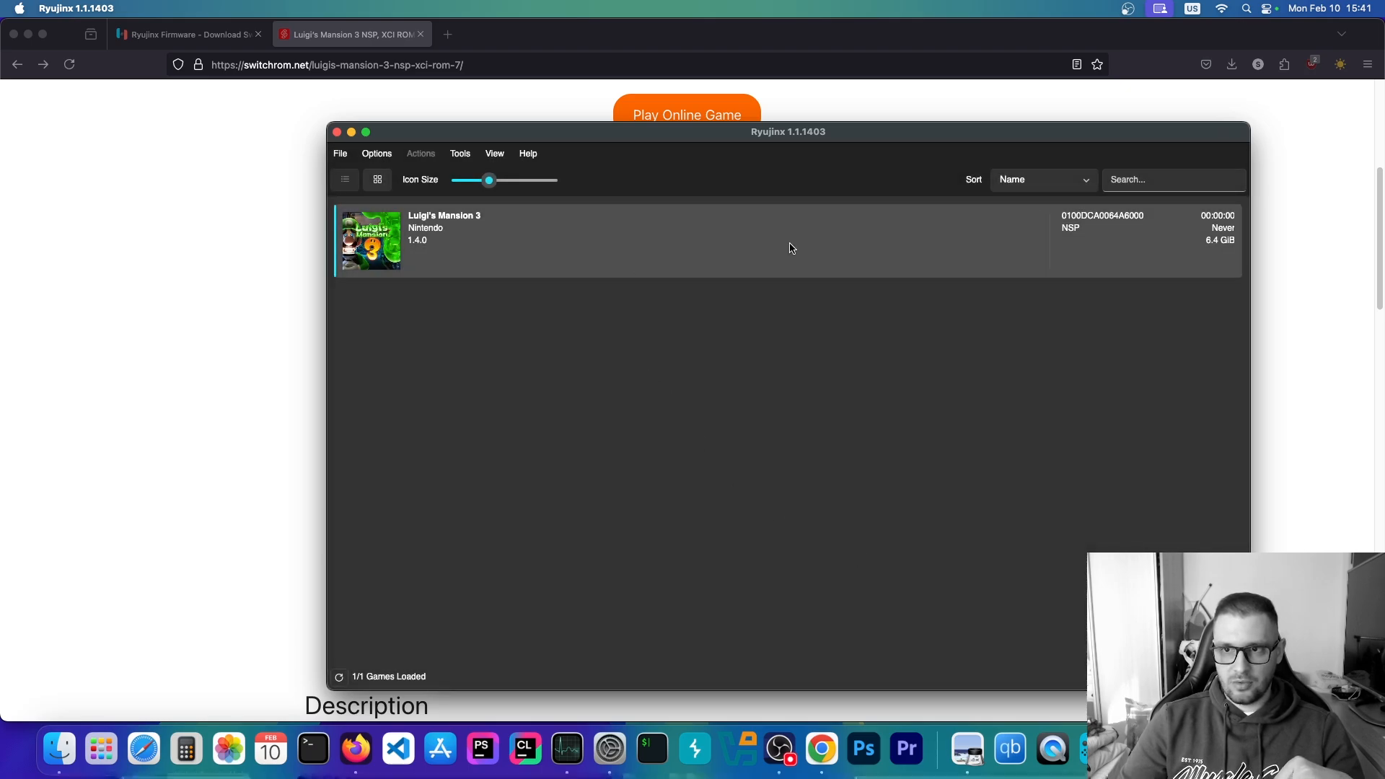
Reopen the DLC manager for Luigi's Mansion 3 to review its entries, and close it without changes.
right_click(567, 238)
click(599, 381)
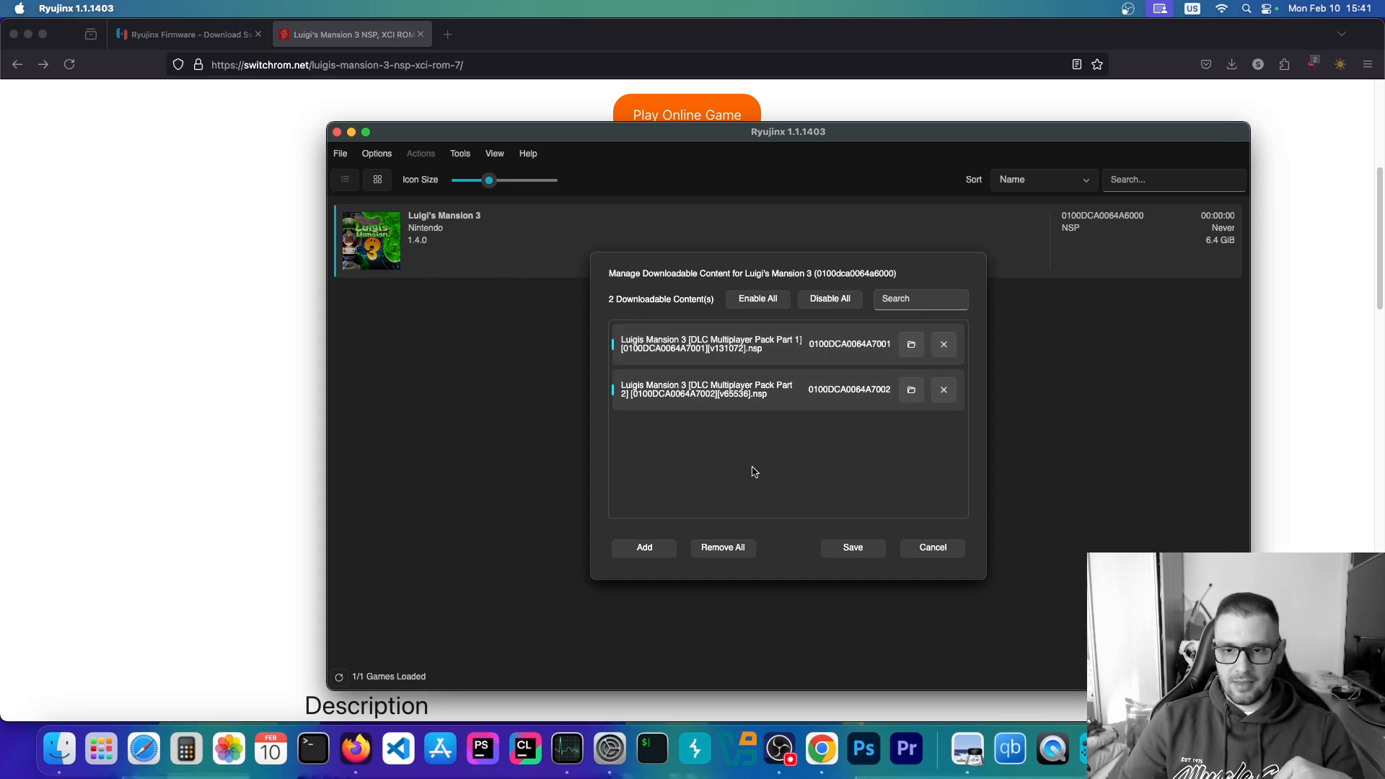
click(920, 553)
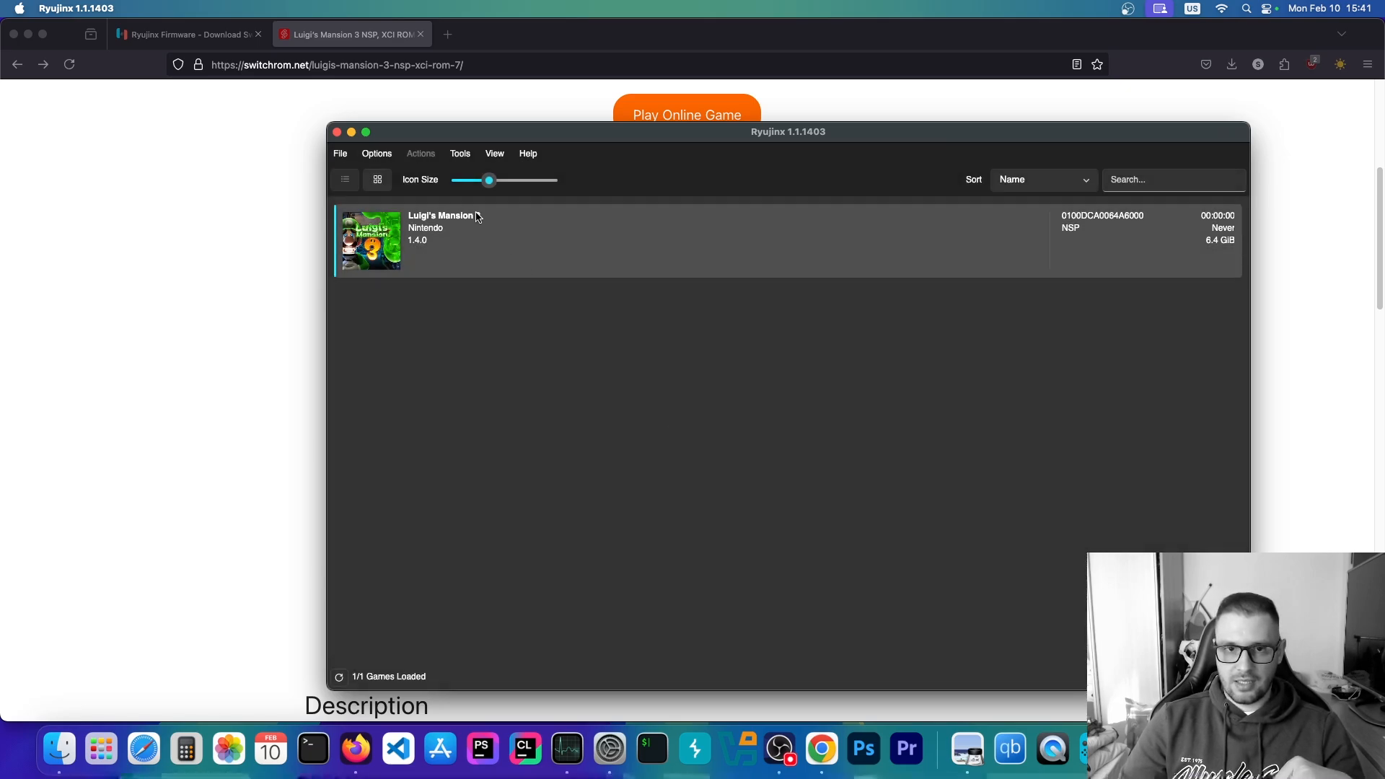
right_click(424, 238)
click(433, 239)
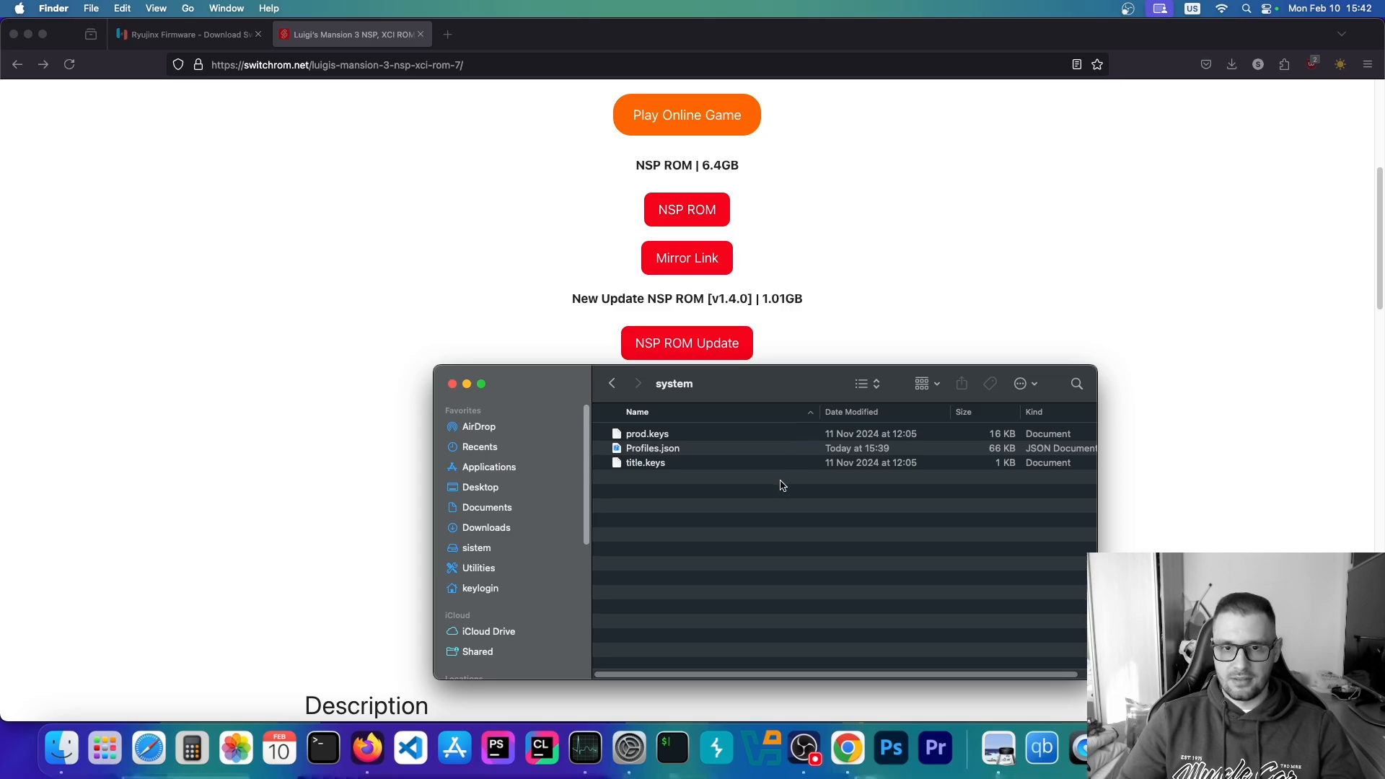
Go from the Ryujinx system folder to Downloads in Finder and ignore the Ryujinx crash report.
click(611, 383)
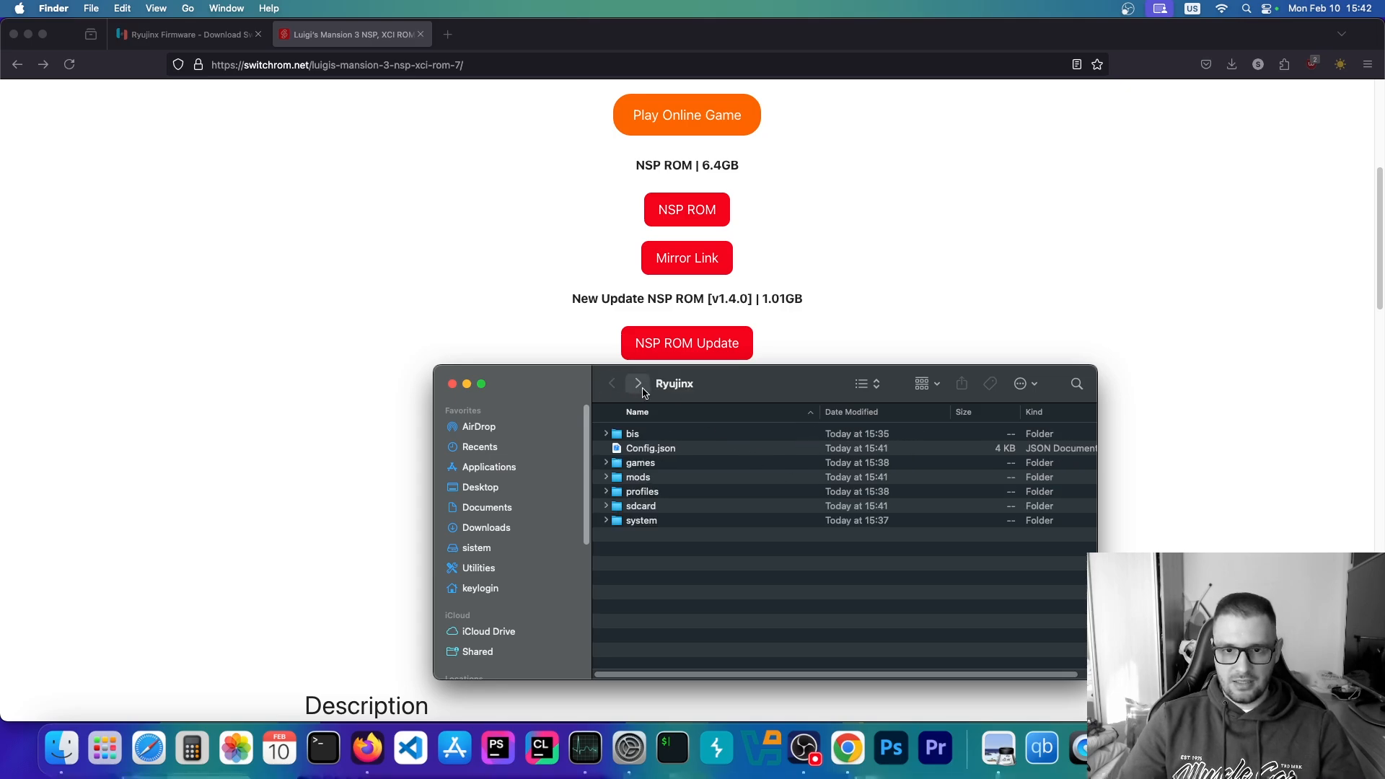
click(486, 507)
click(482, 487)
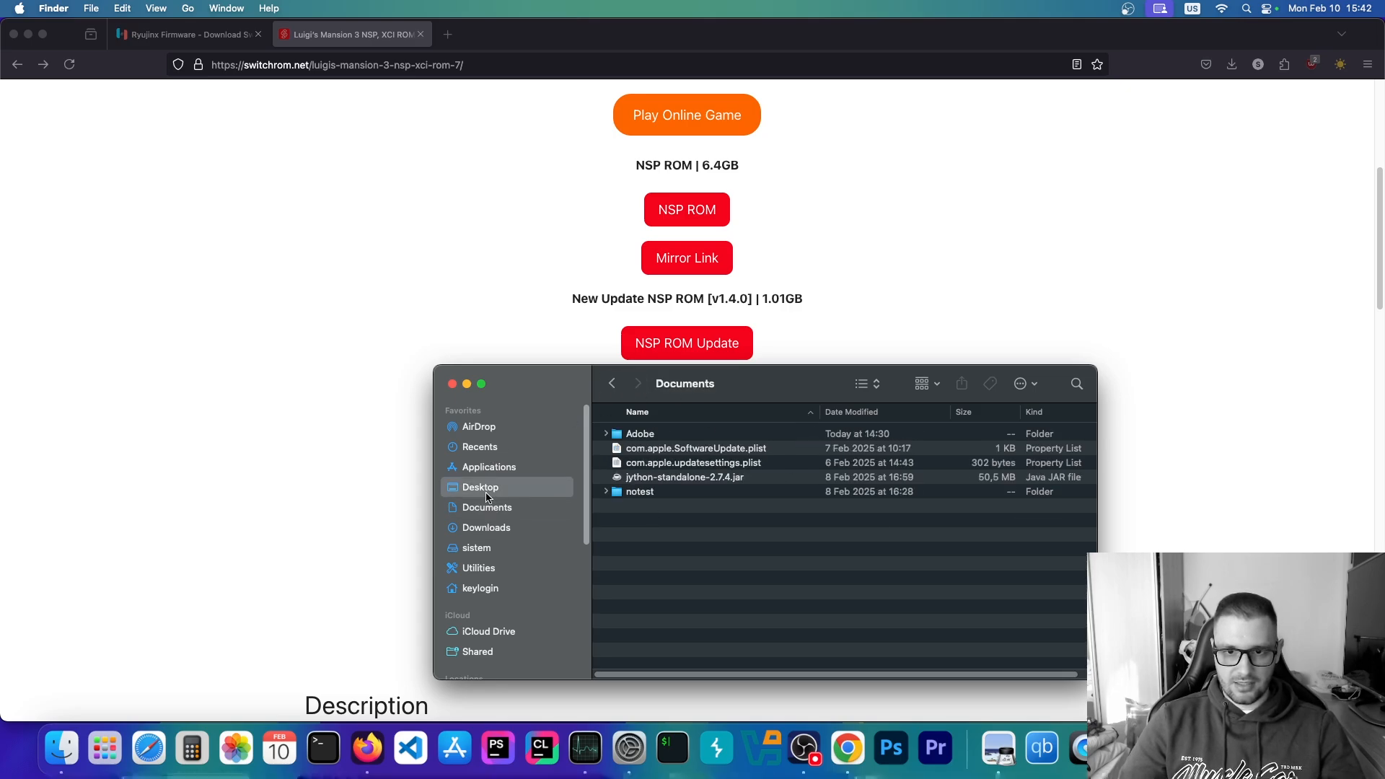
click(485, 527)
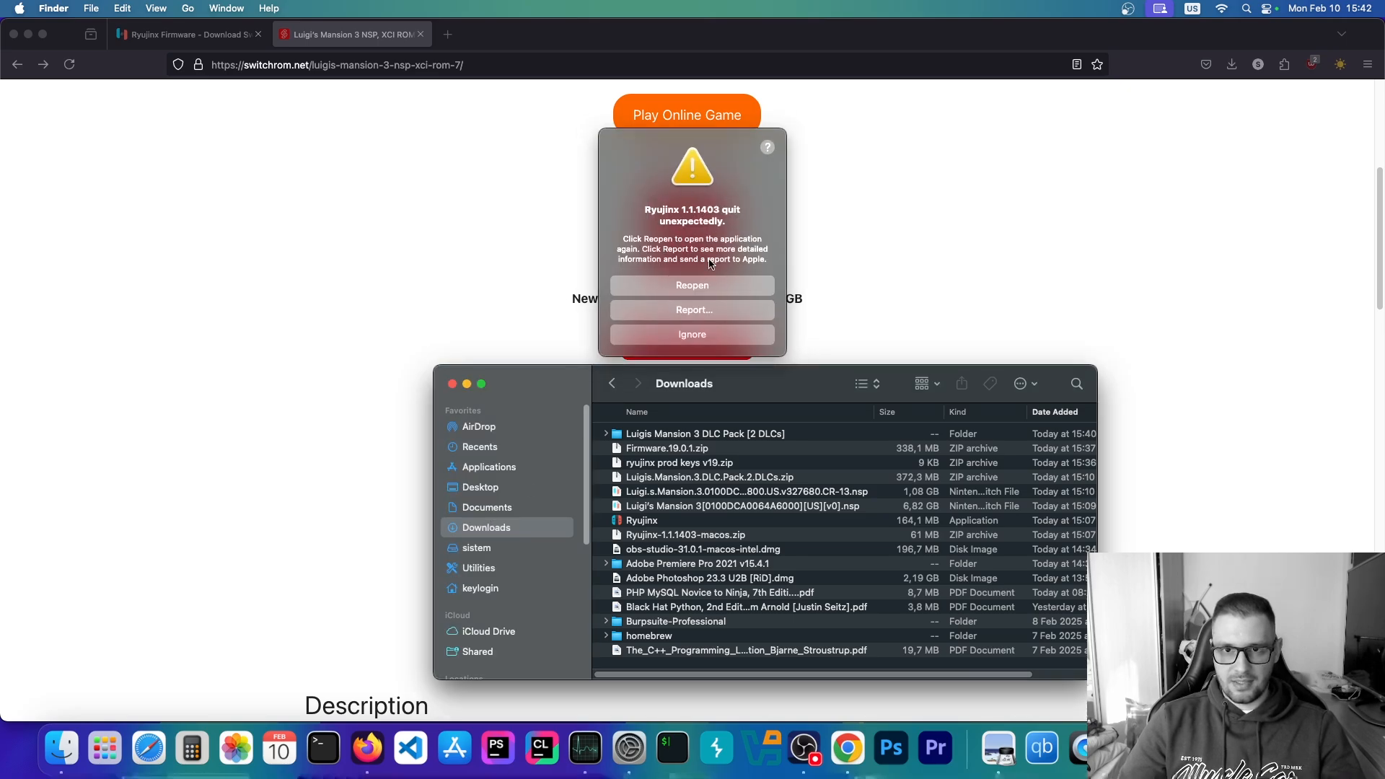
click(688, 336)
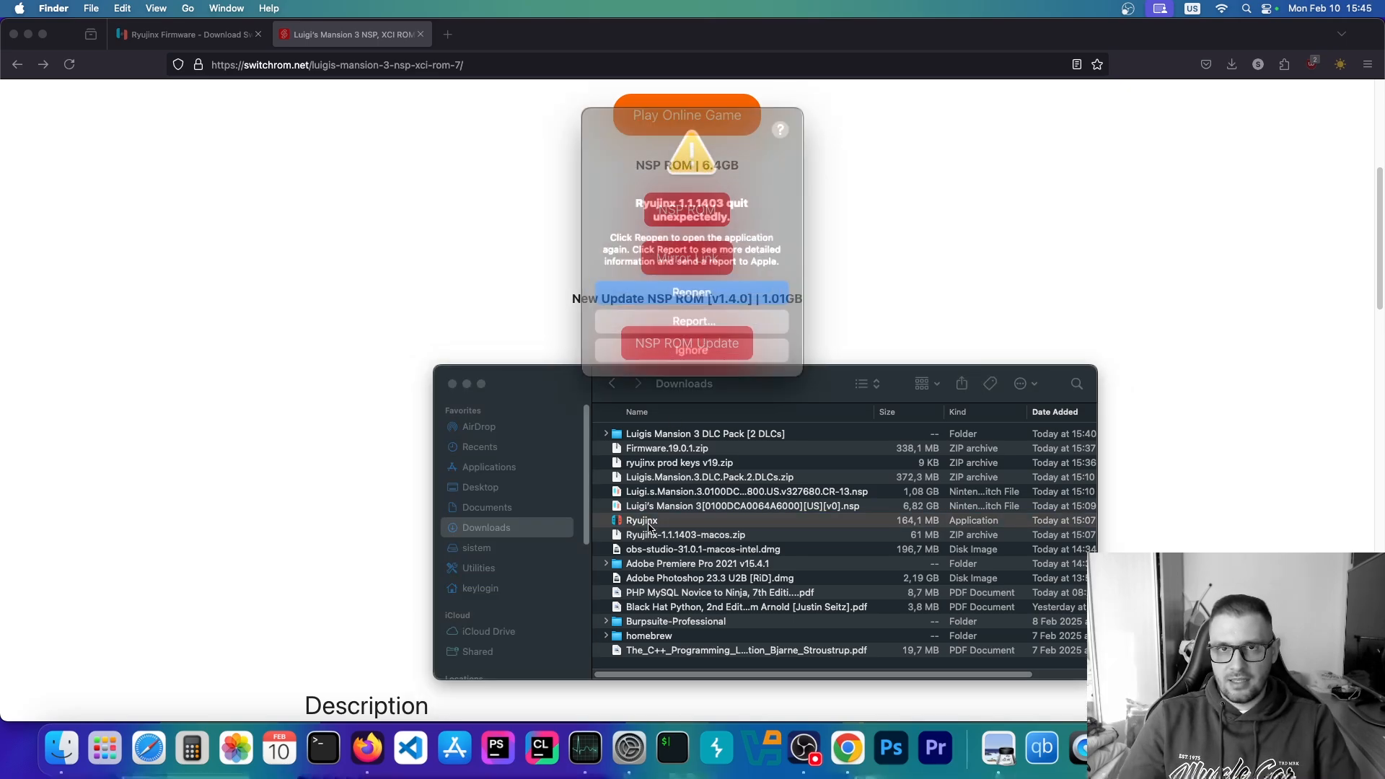
Ignore the crash report, relaunch Ryujinx from the Downloads folder and dismiss its GitHub release error.
click(704, 336)
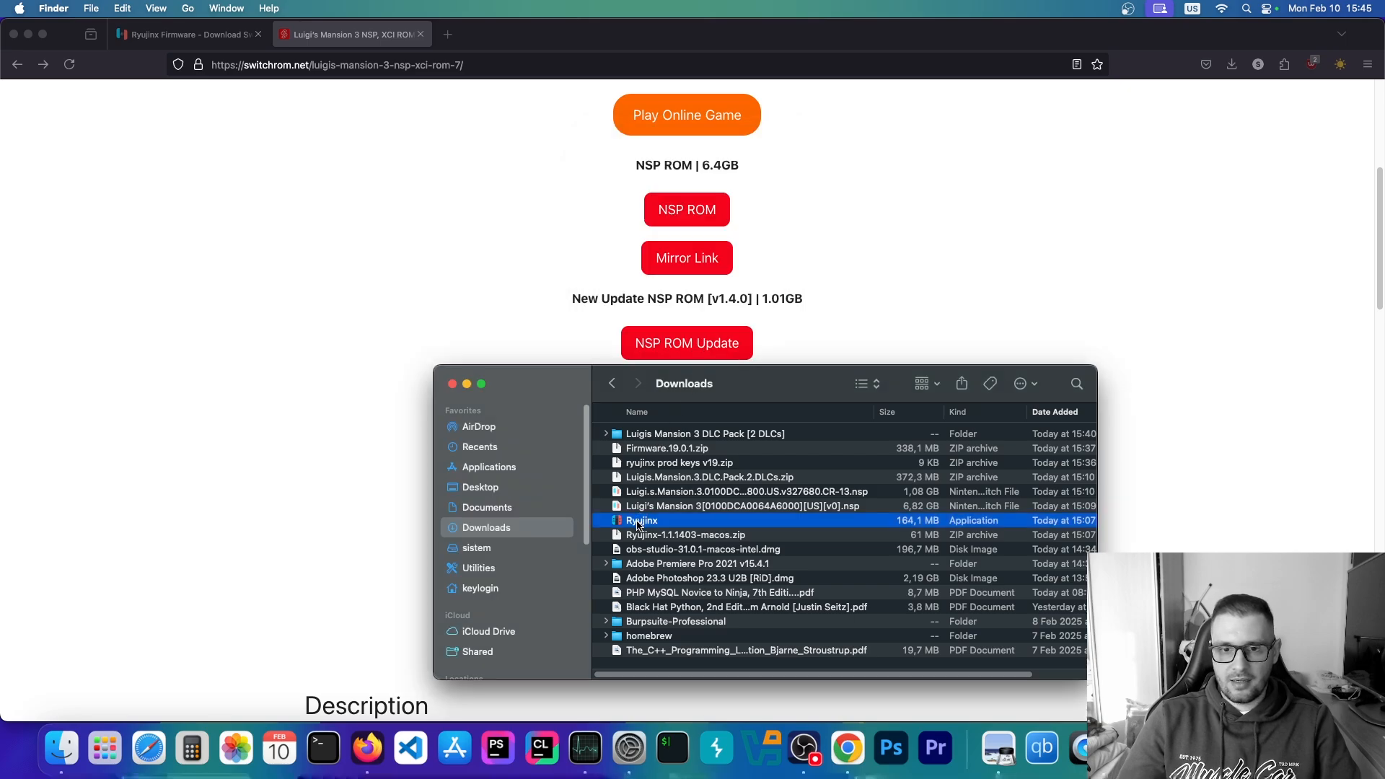
double_click(637, 523)
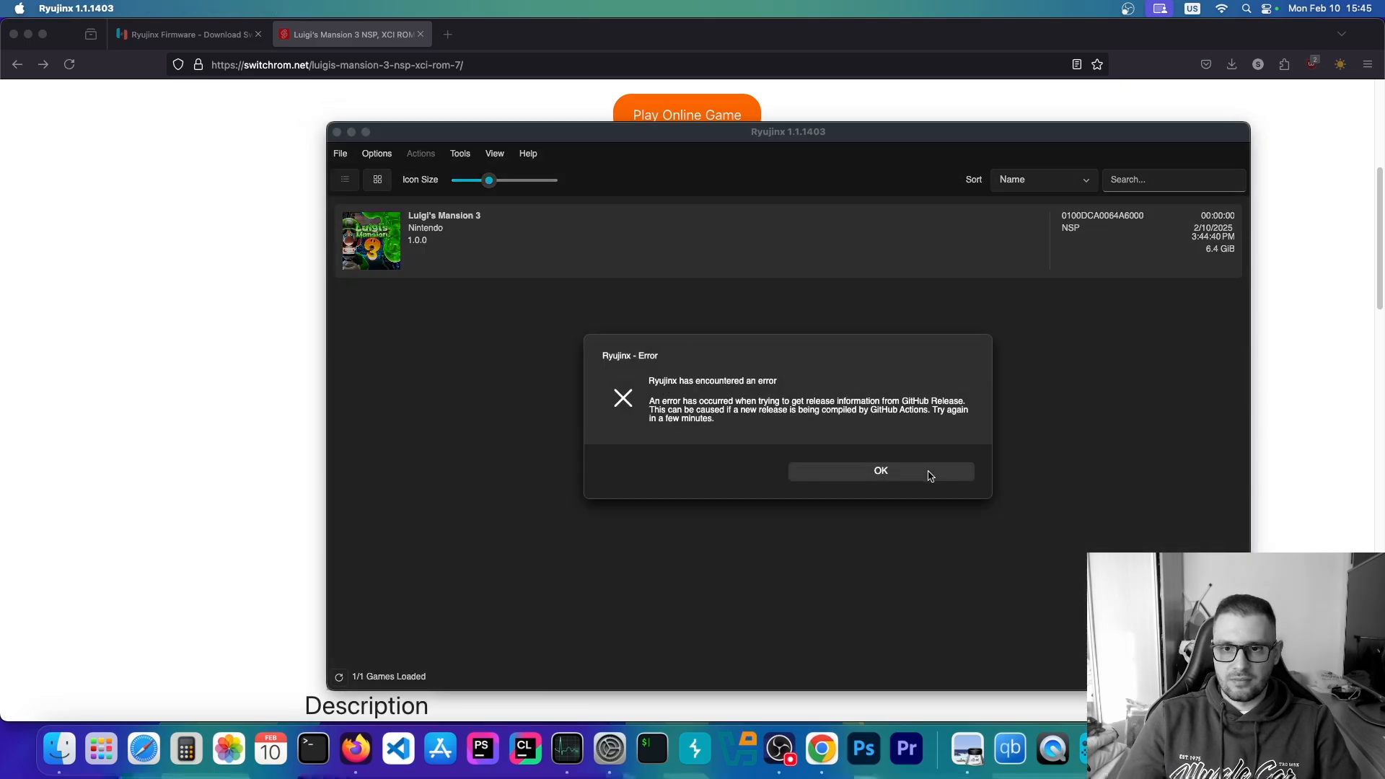
click(930, 474)
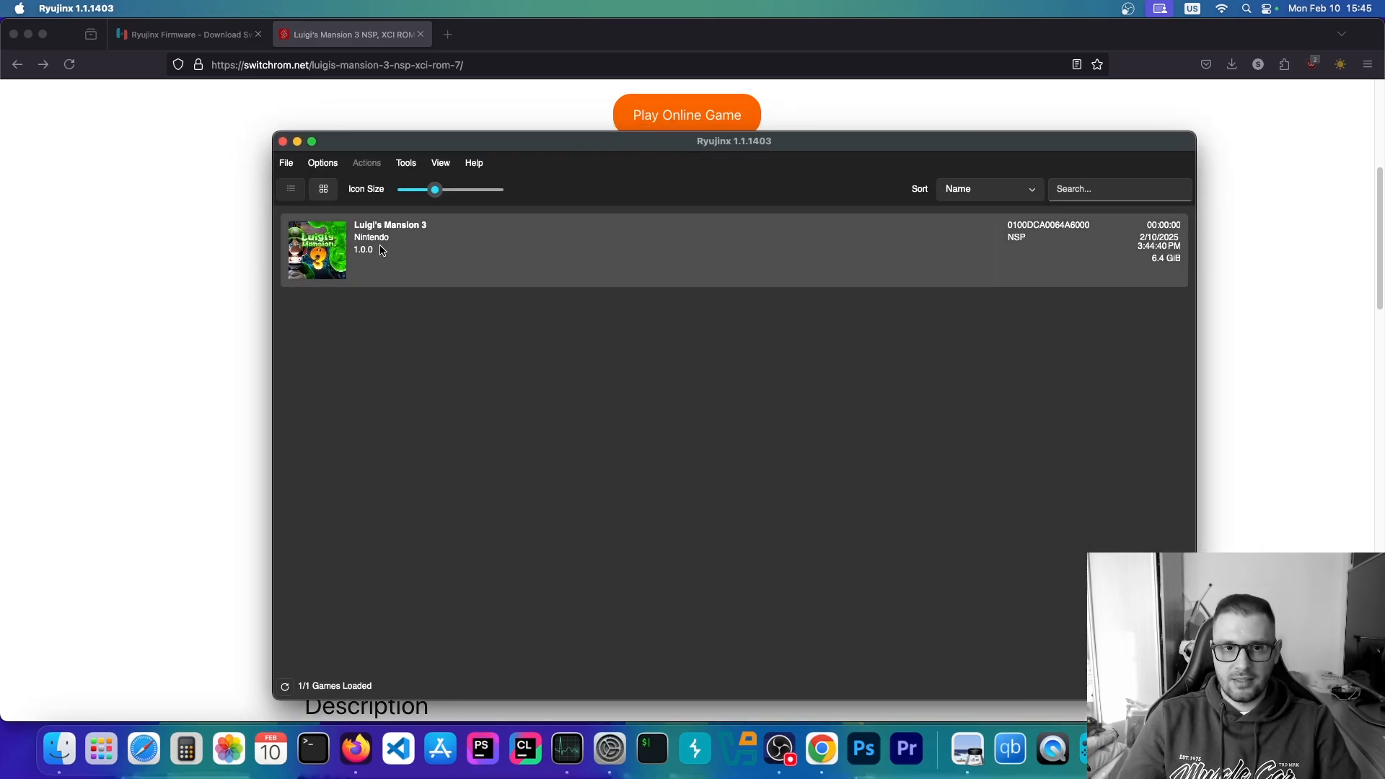
Save the title updates for Luigi's Mansion 3 with Version 1.4.0 selected, and reopen the list to save it a second time.
right_click(383, 250)
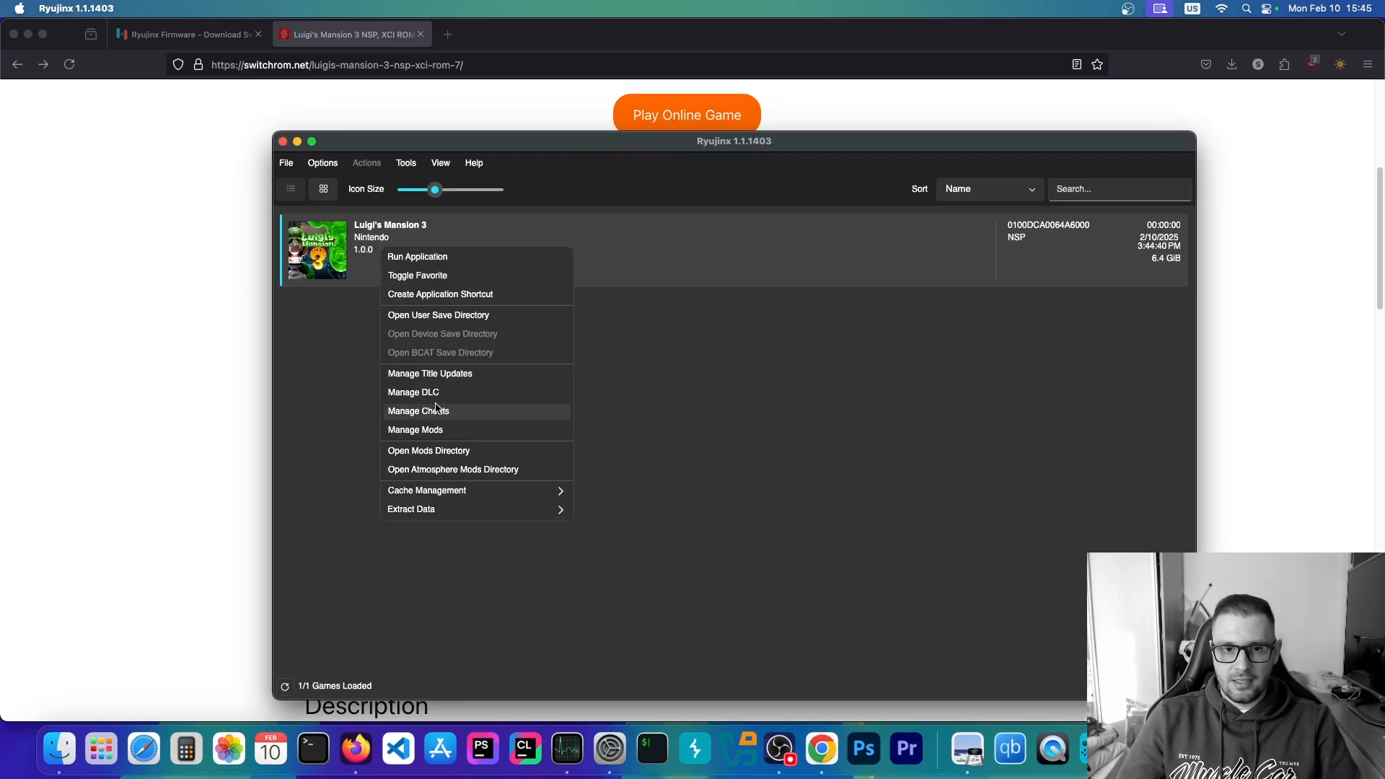
click(408, 373)
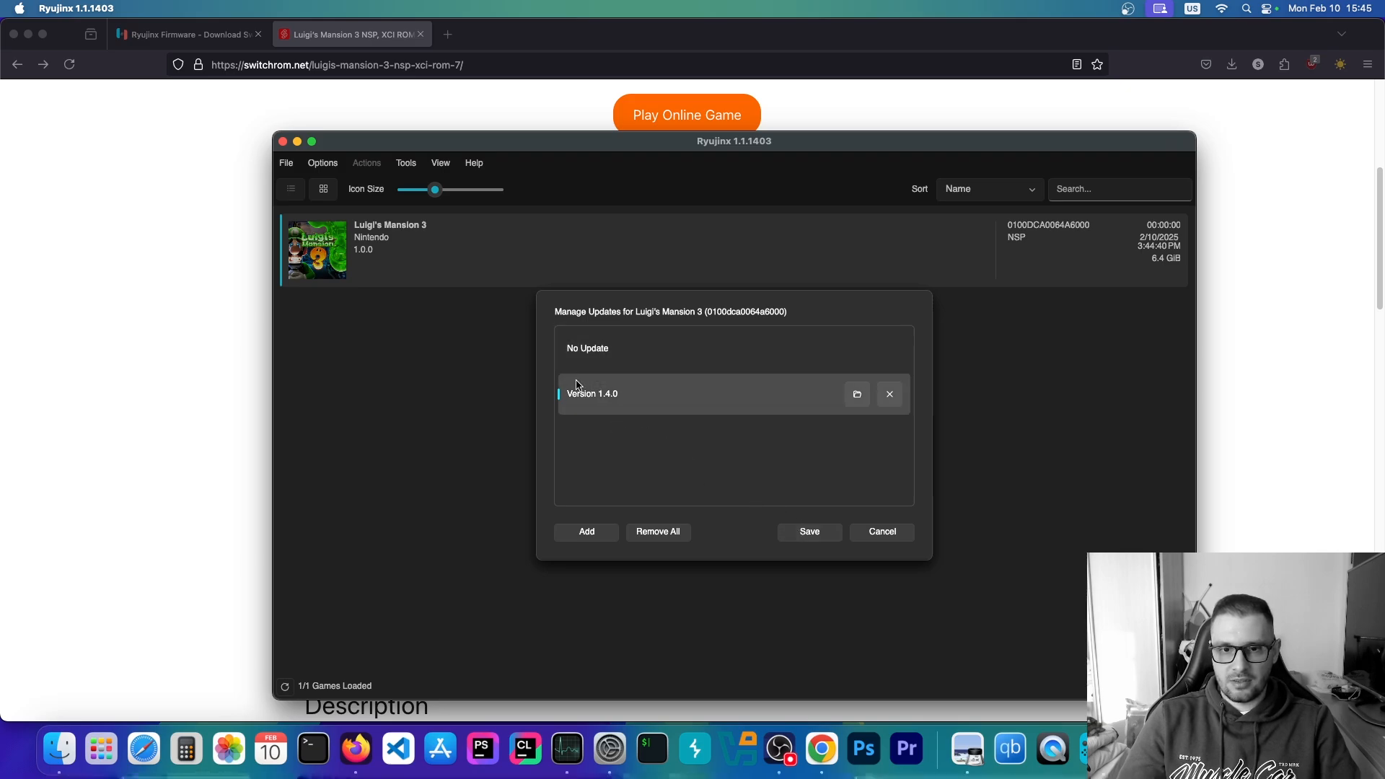
click(807, 532)
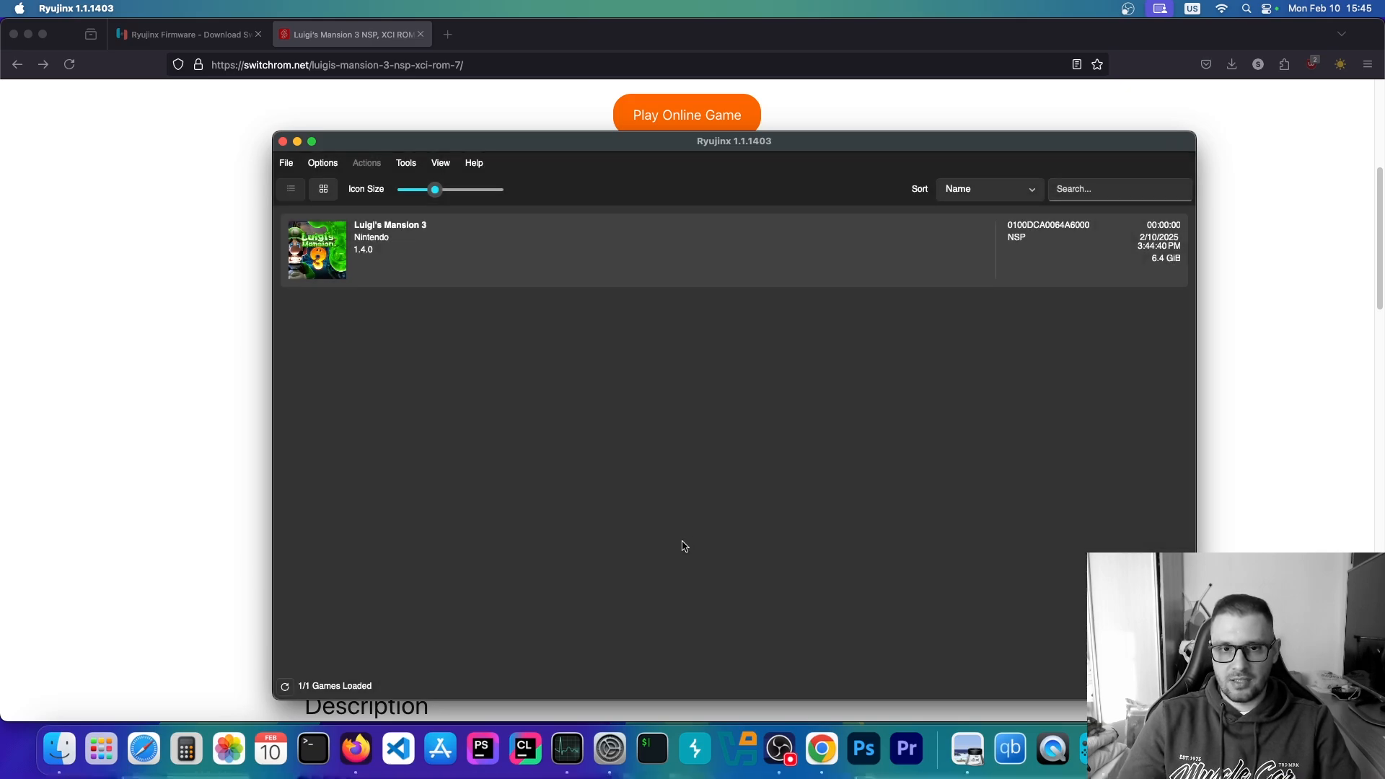
right_click(483, 253)
click(534, 375)
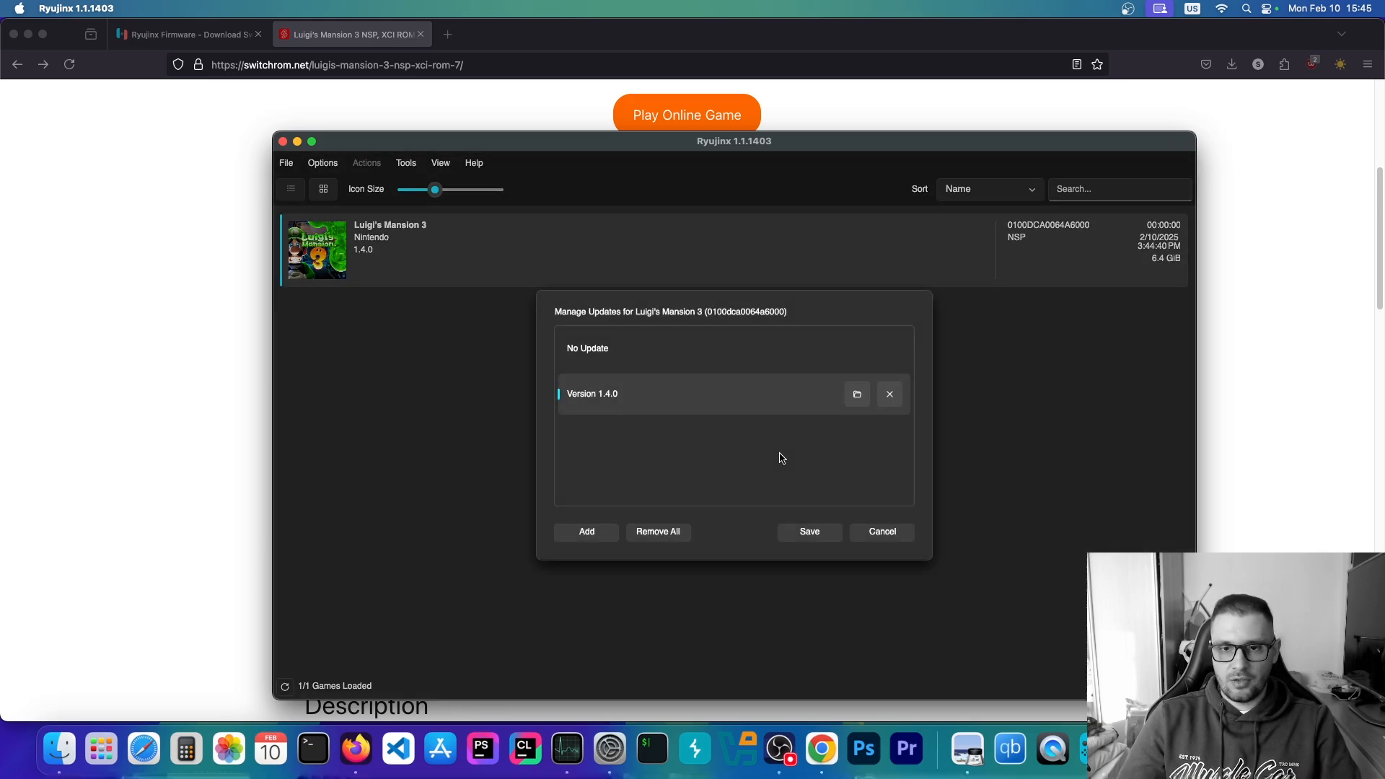
click(786, 532)
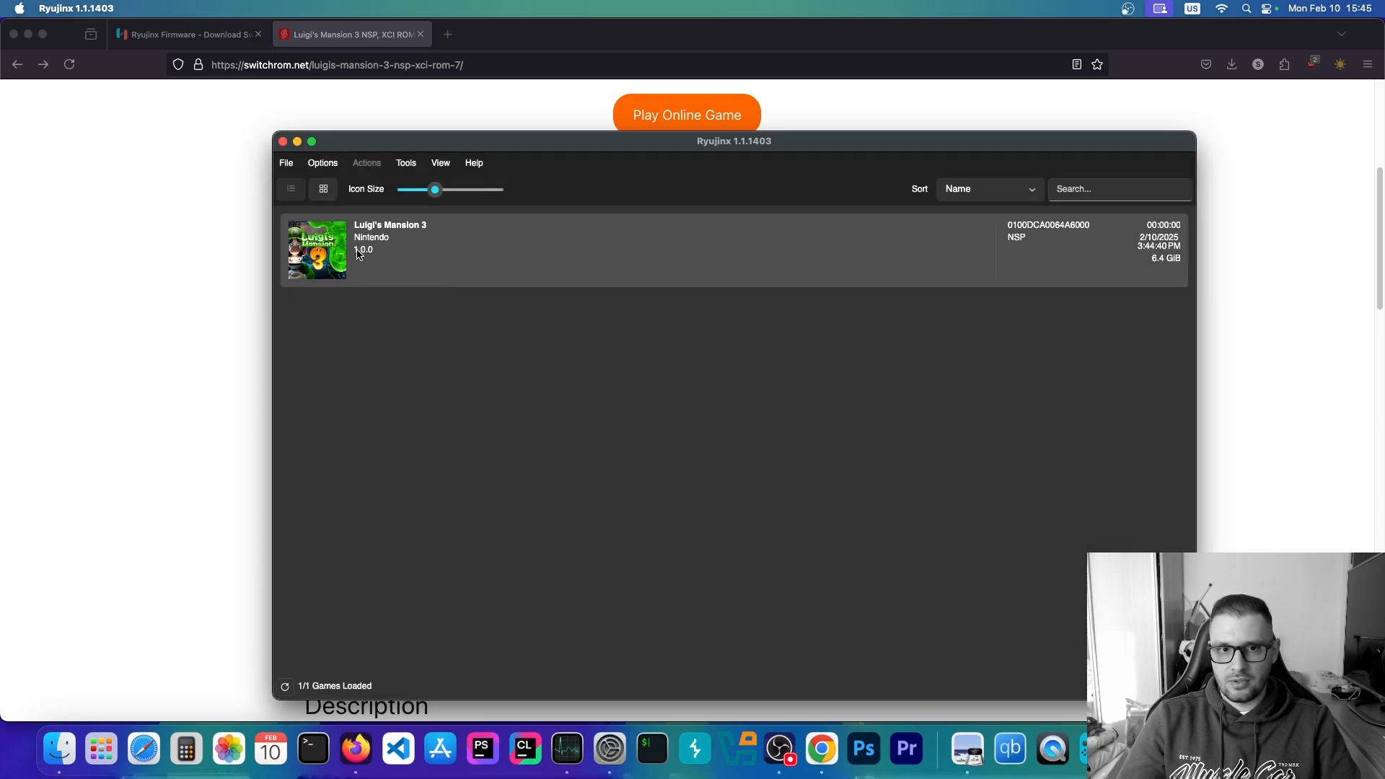
Select Version 1.4.0 in the title updates for Luigi's Mansion 3 and save the choice.
right_click(437, 261)
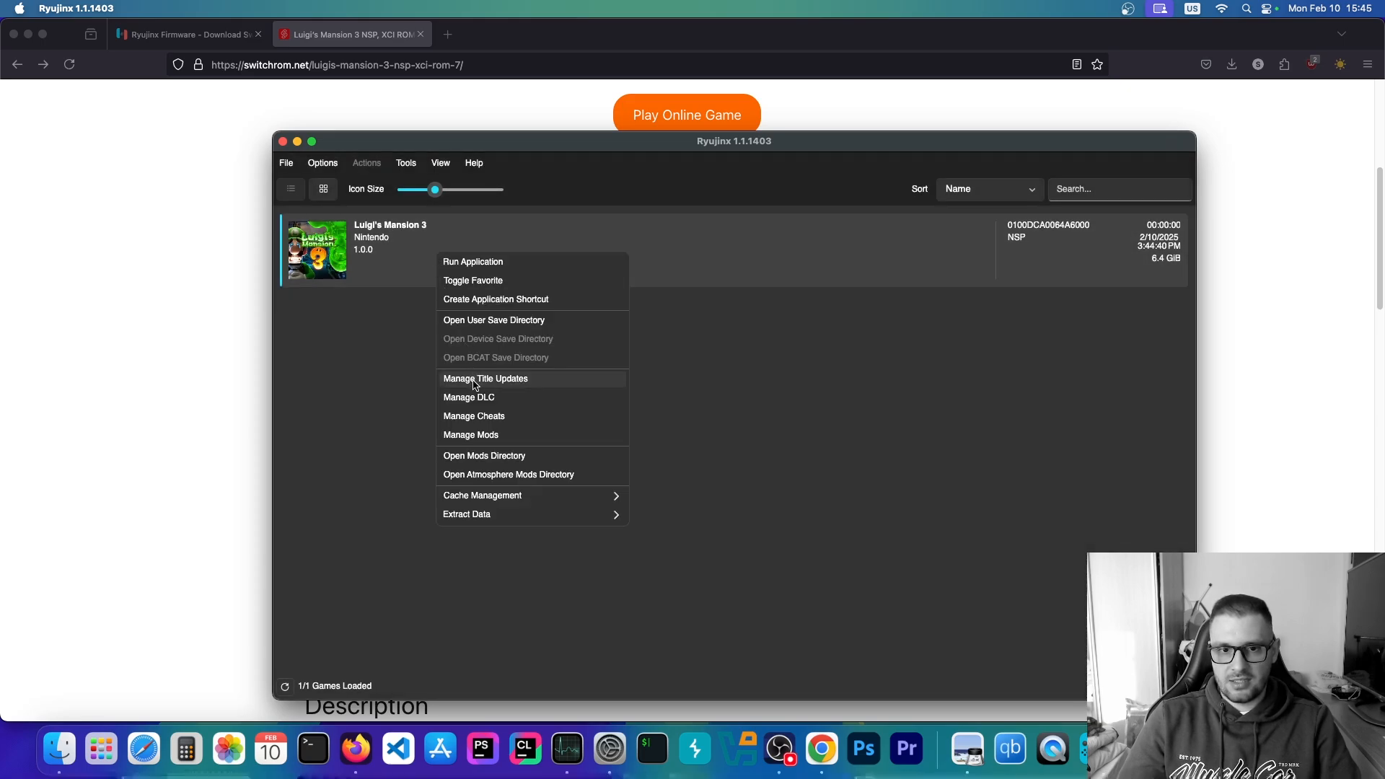
click(476, 382)
click(697, 386)
click(804, 530)
Disable all downloadable content for Luigi's Mansion 3 in the DLC manager and save.
right_click(464, 255)
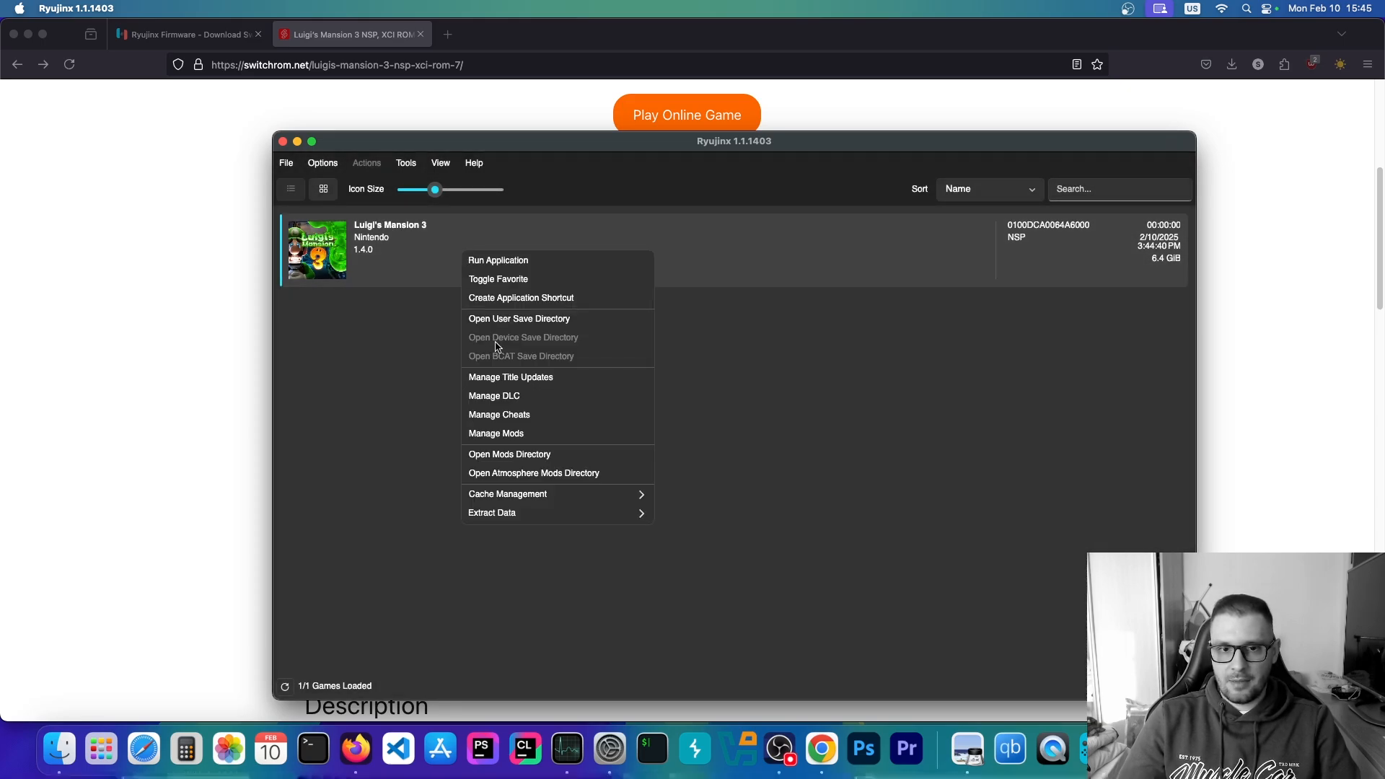
click(509, 395)
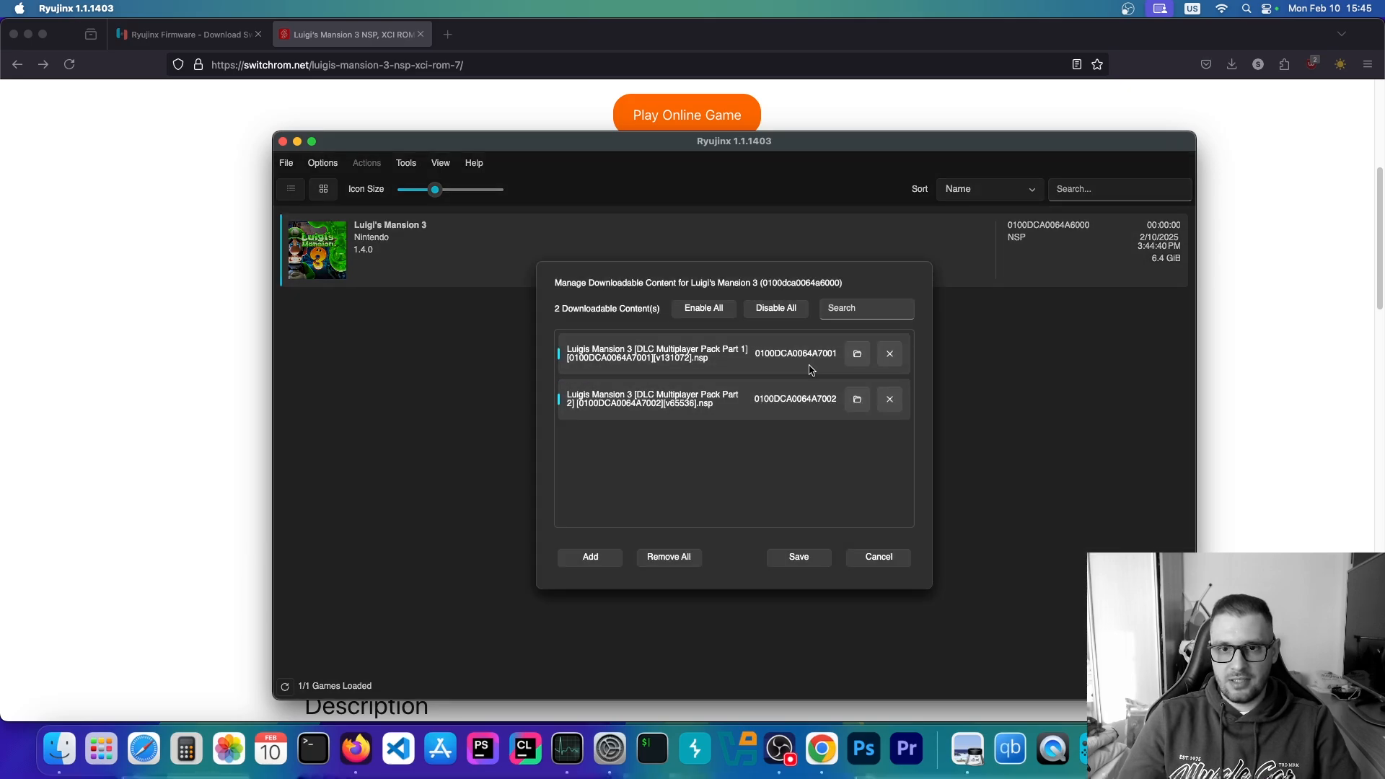
click(797, 305)
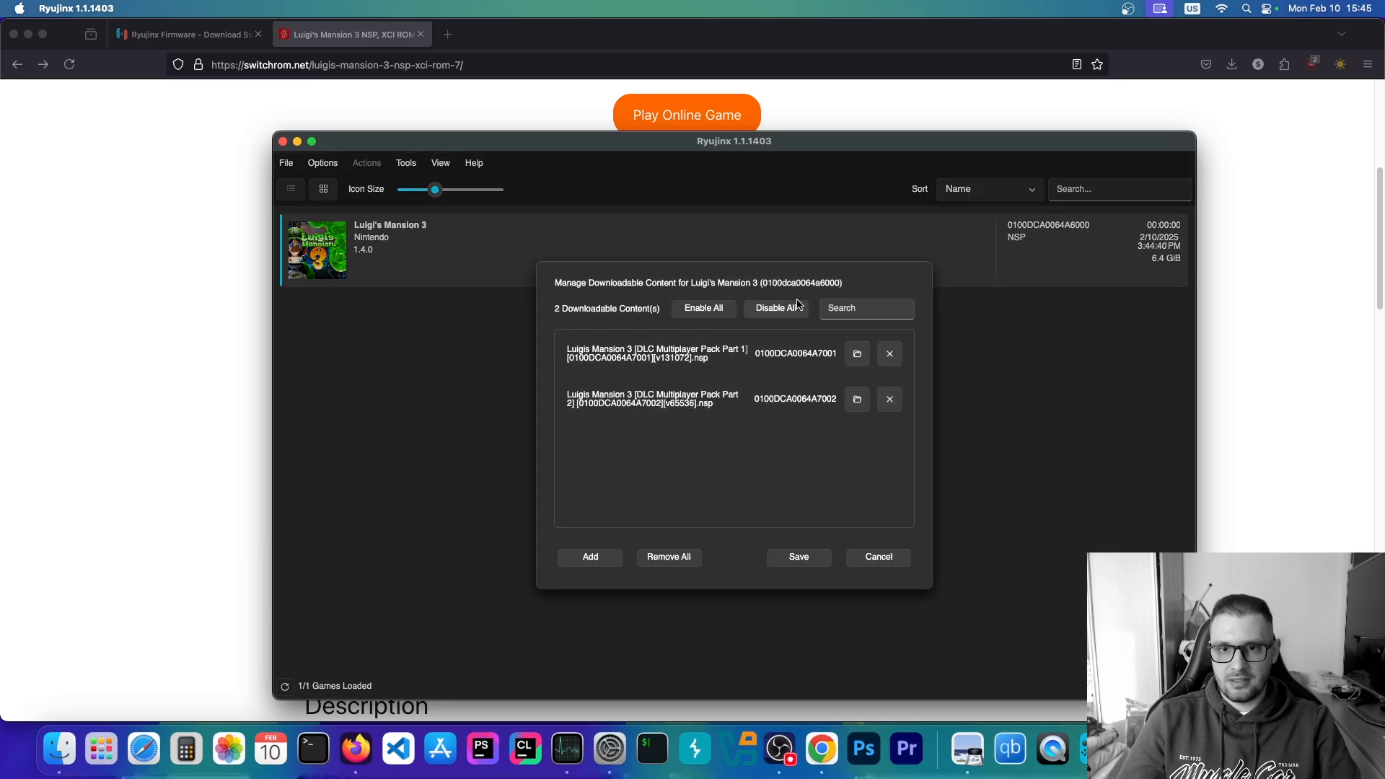
click(779, 561)
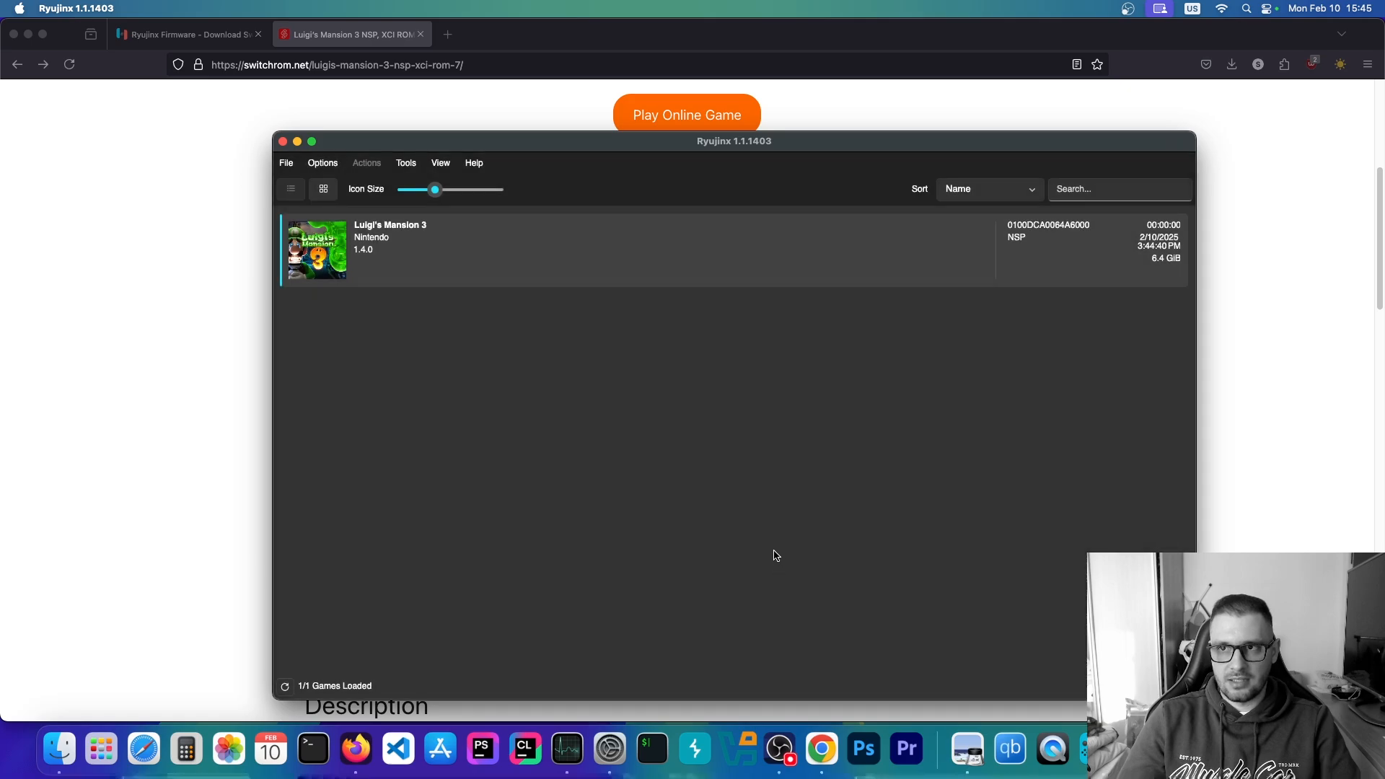
Enable both Multiplayer Pack entries for Luigi's Mansion 3 in the DLC manager again and save.
right_click(414, 272)
click(457, 401)
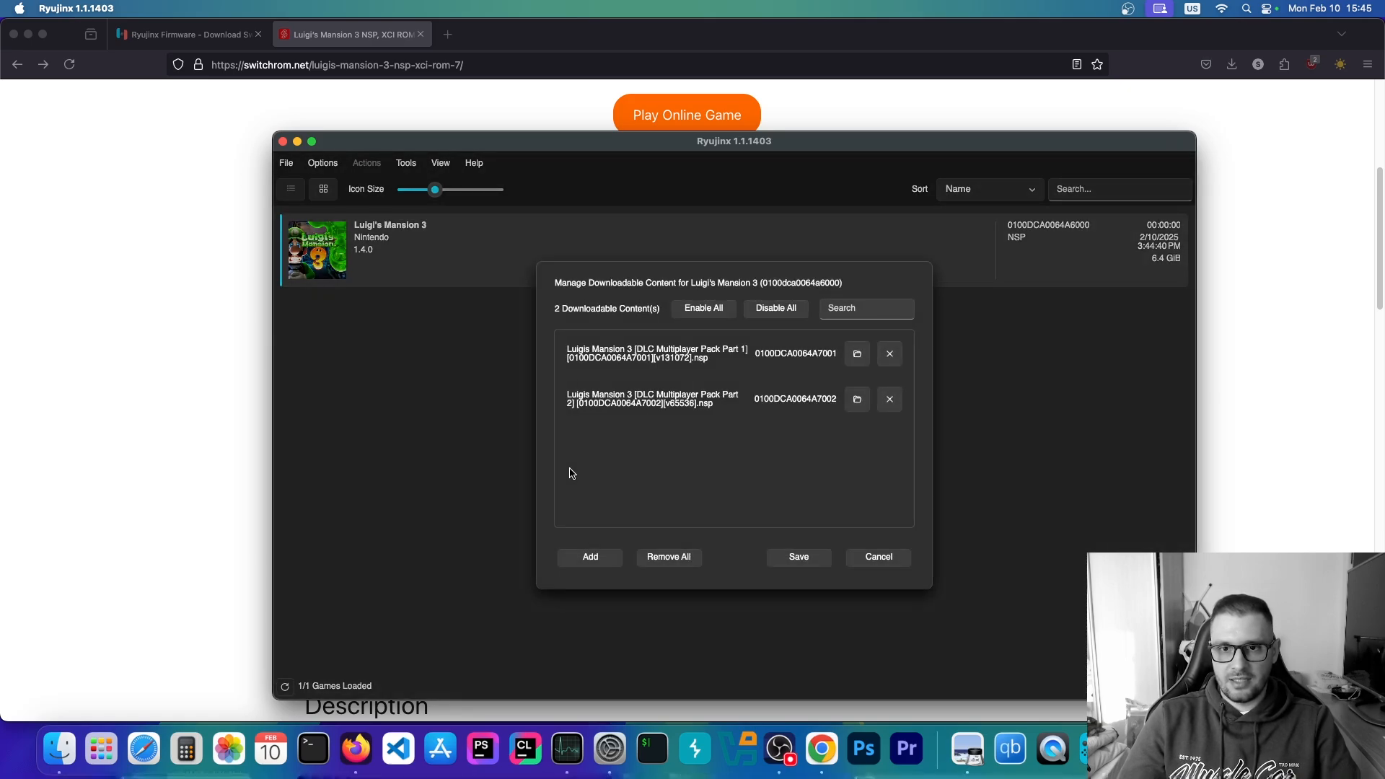
click(695, 313)
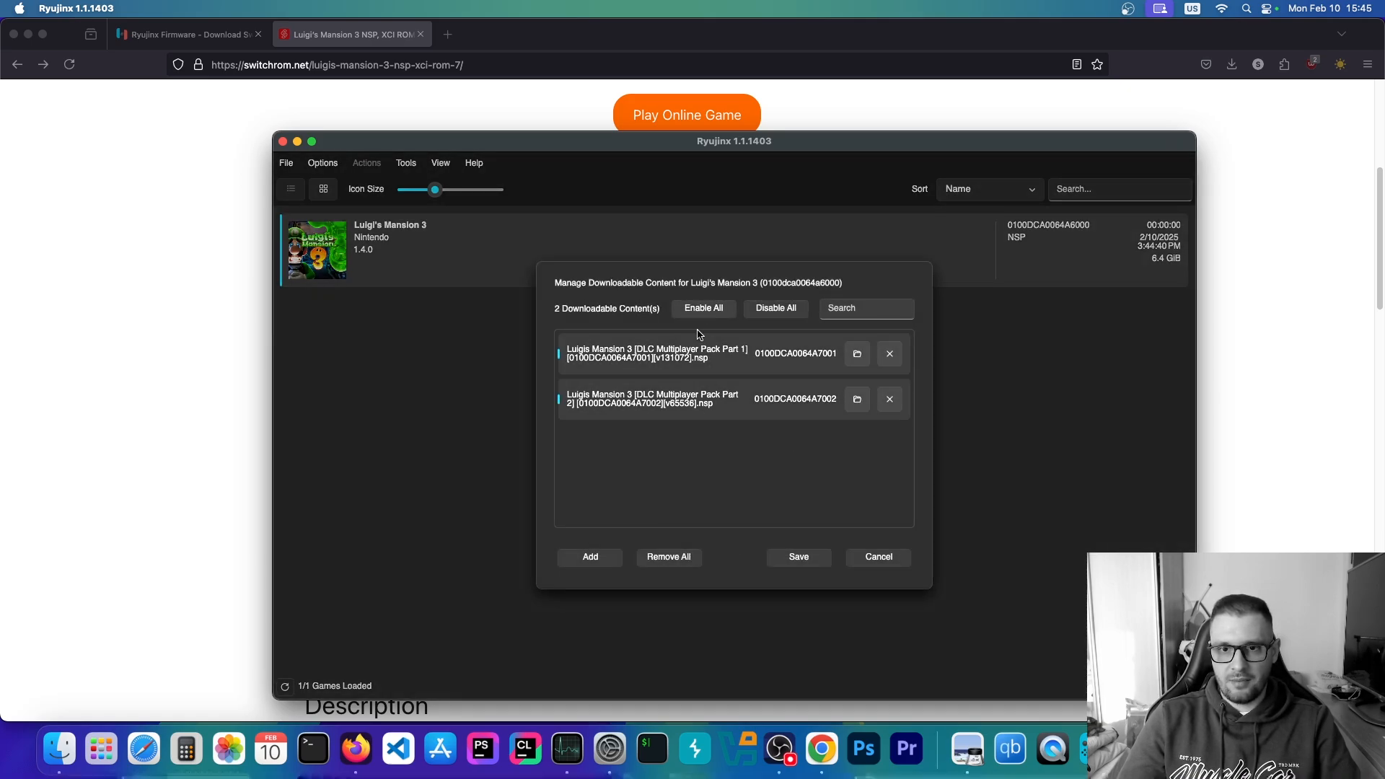
click(788, 565)
right_click(392, 249)
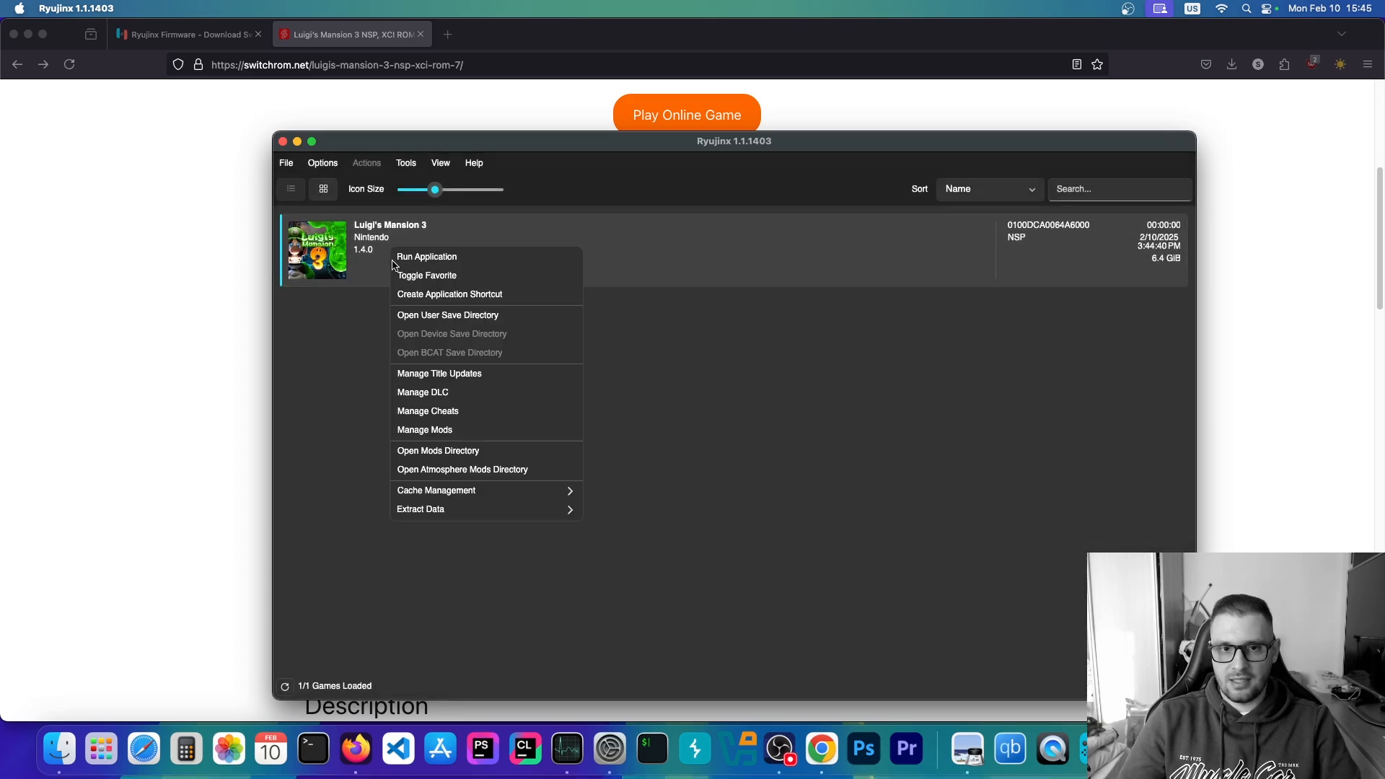
click(358, 352)
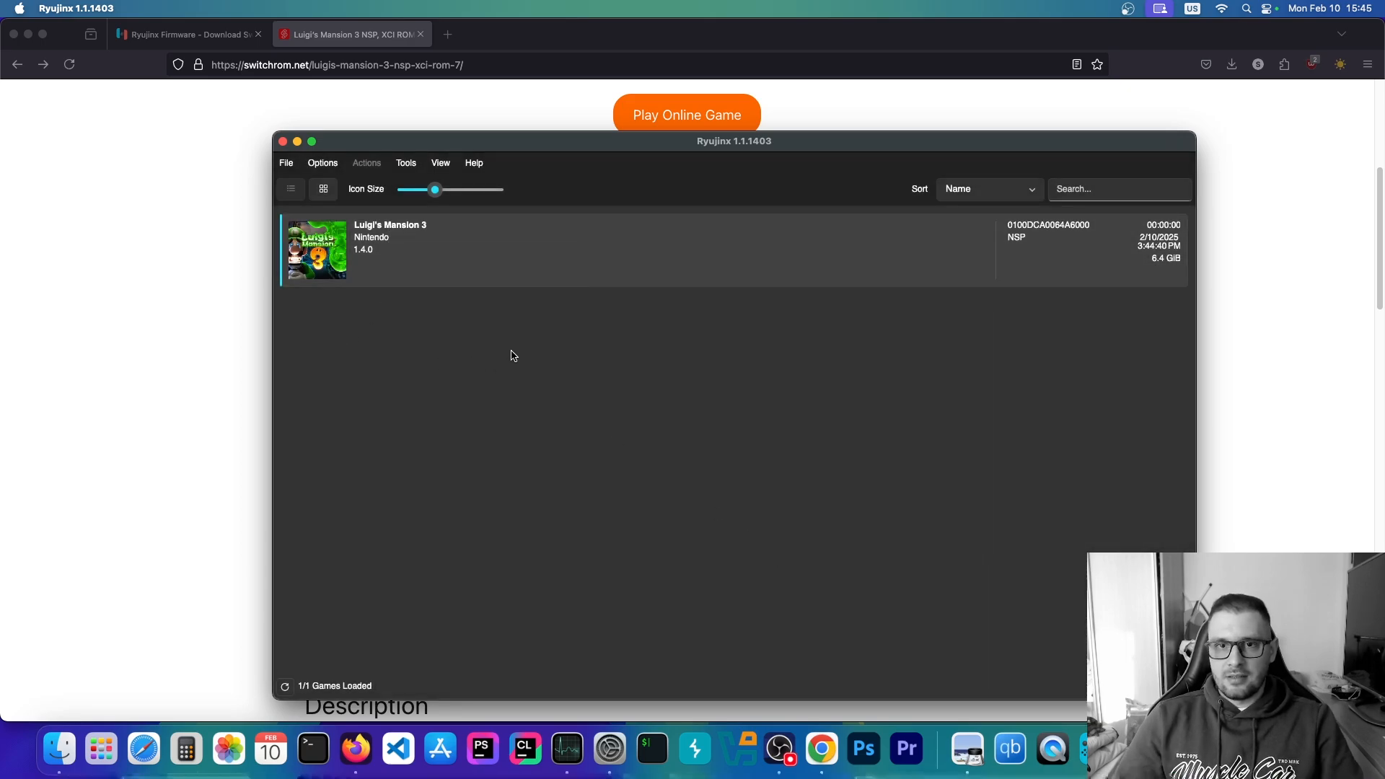